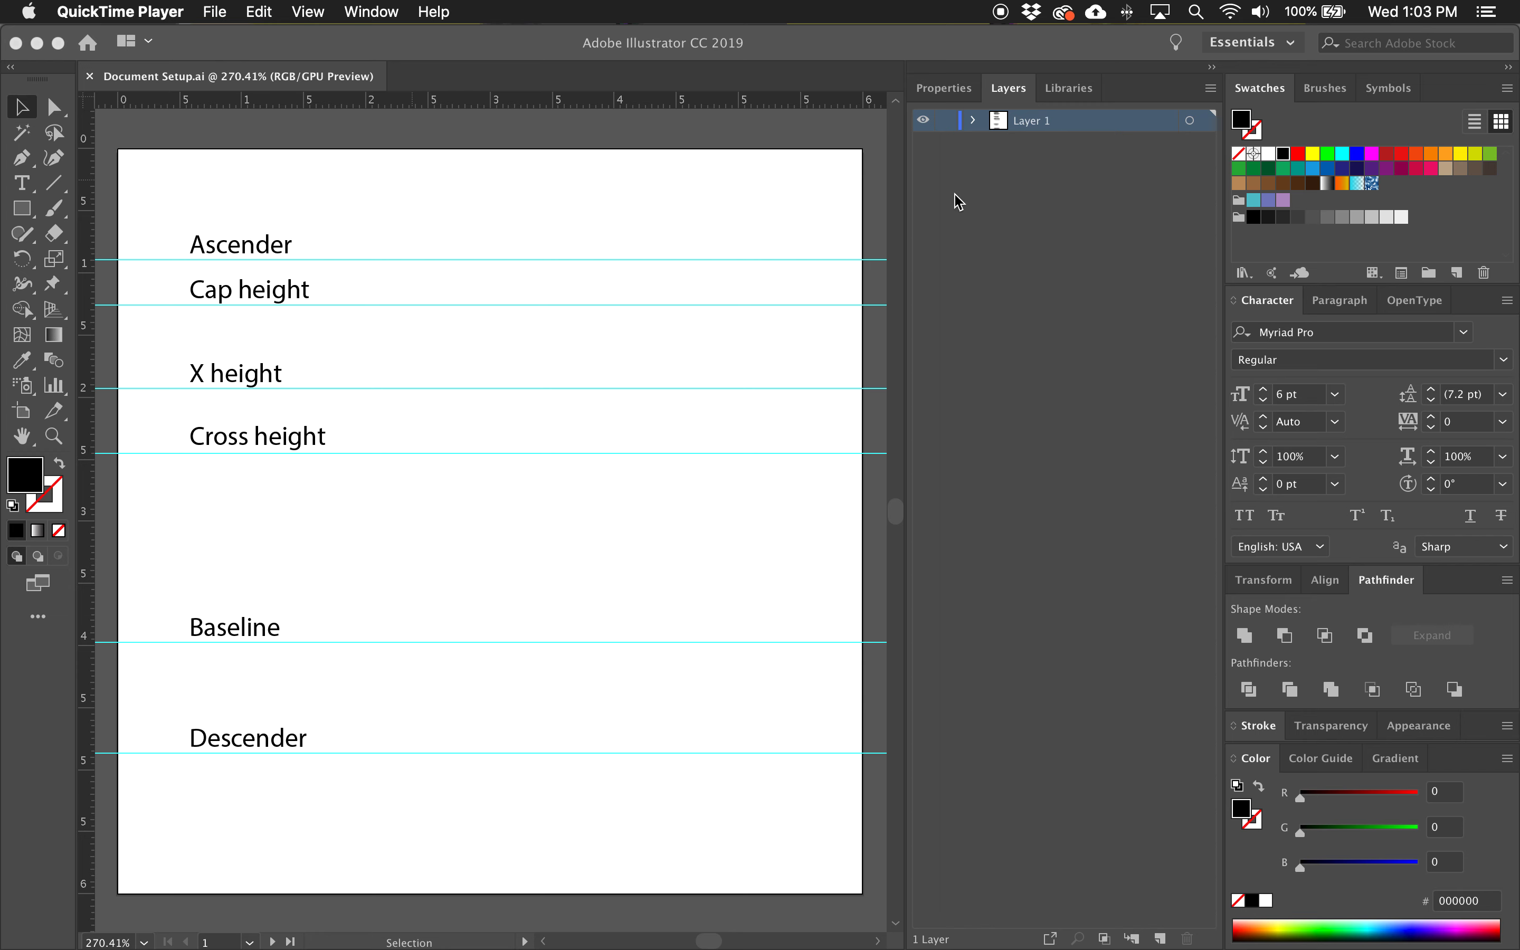
Lock Layer 1, which holds the guides and labels, and create a new layer above it.
left_click(978, 128)
left_click(977, 125)
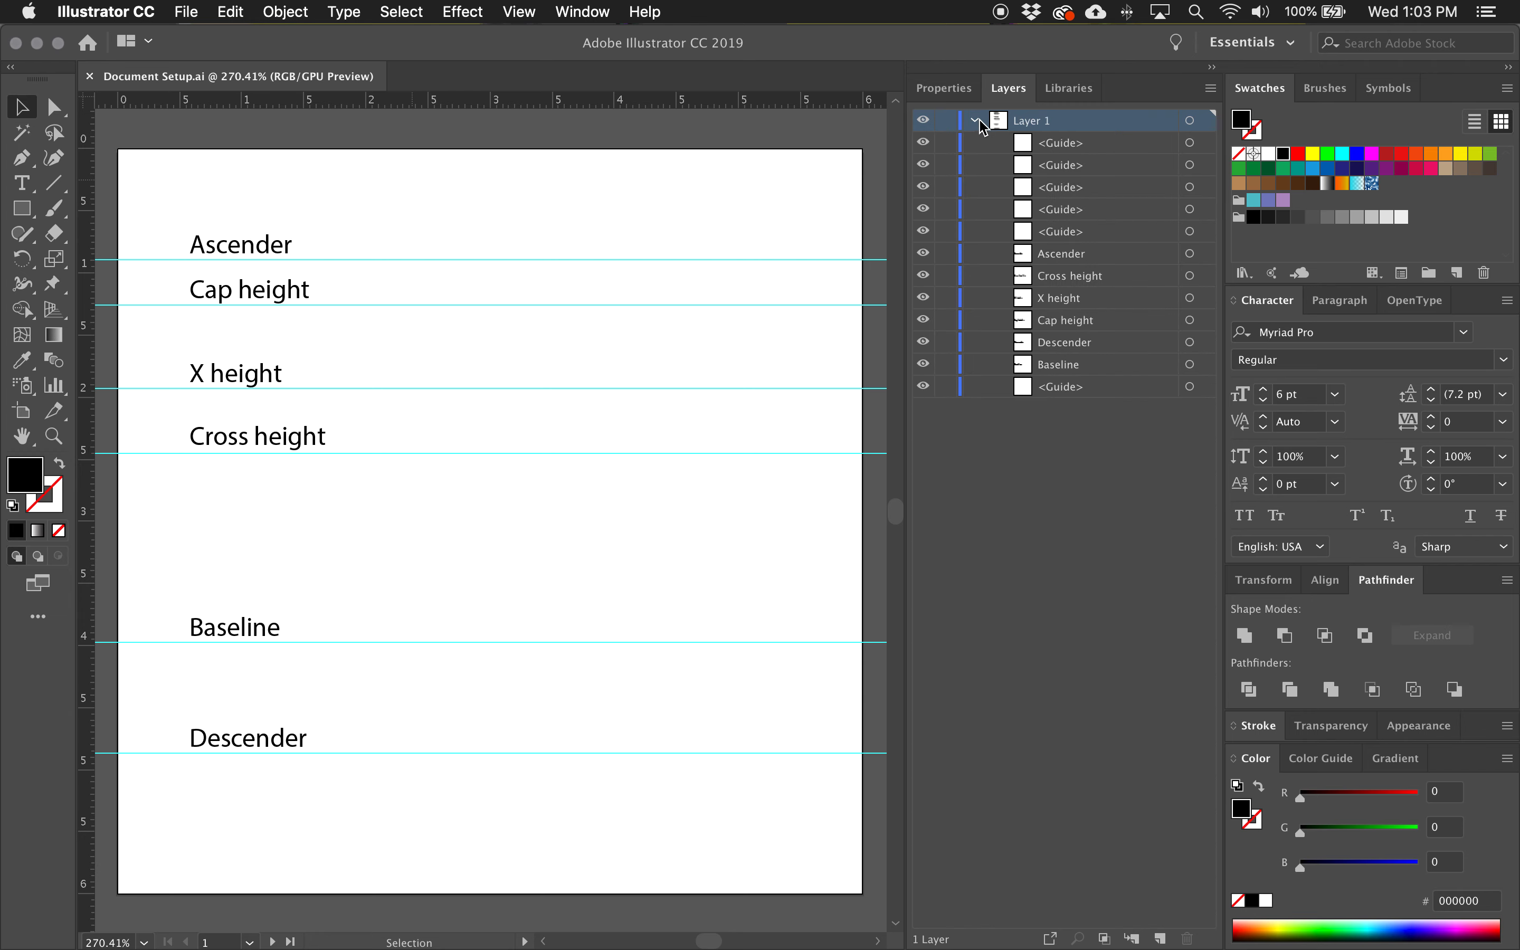
left_click(975, 121)
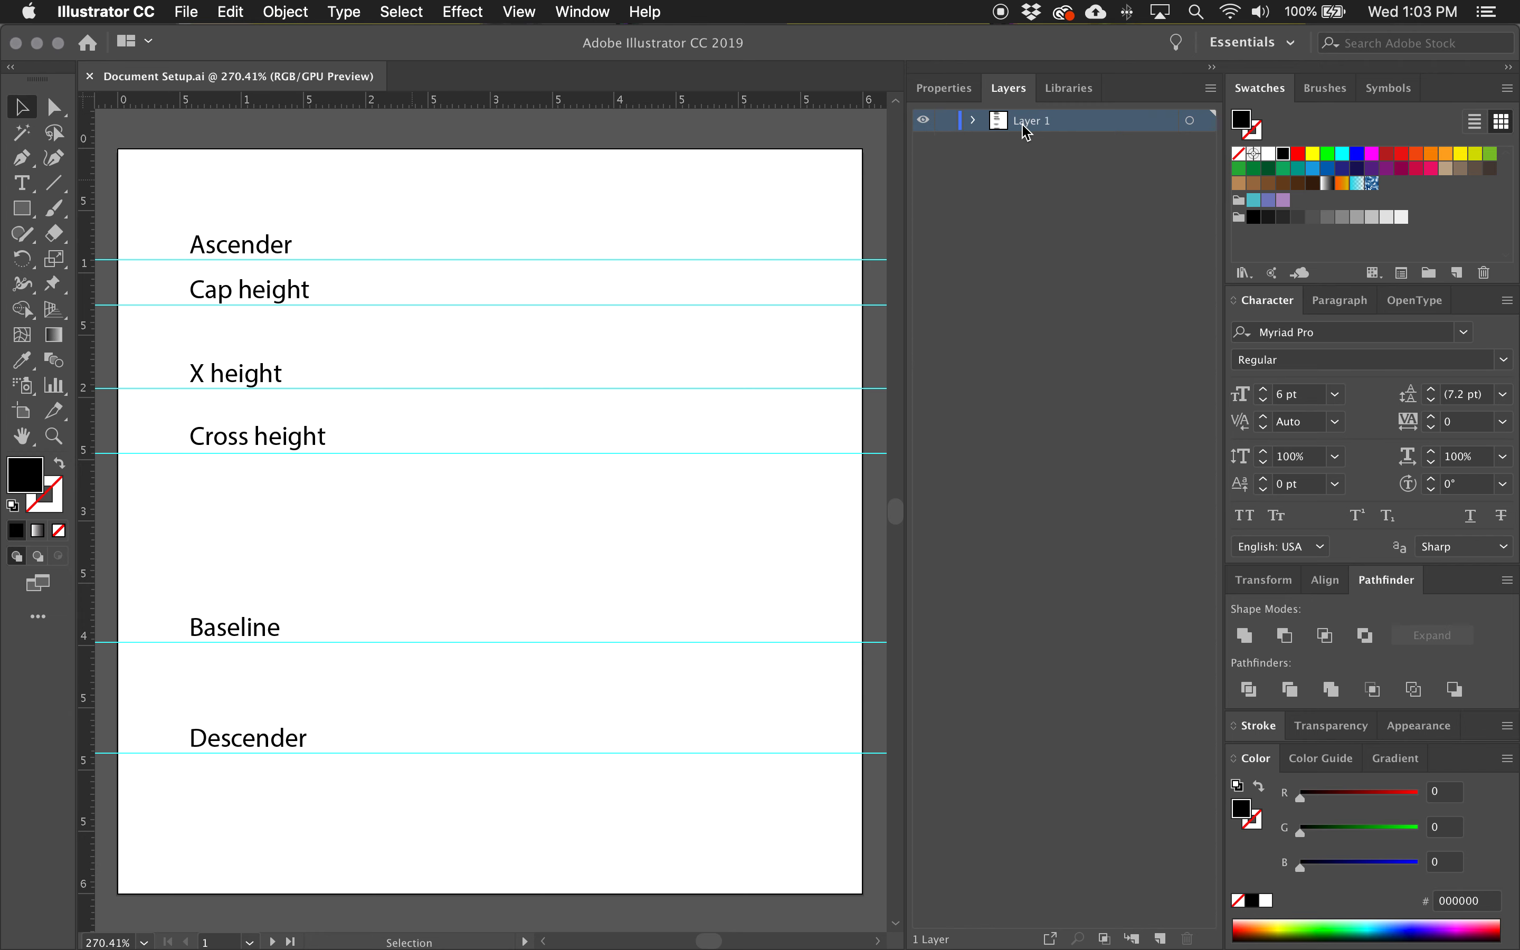
left_click(946, 121)
left_click(1164, 938)
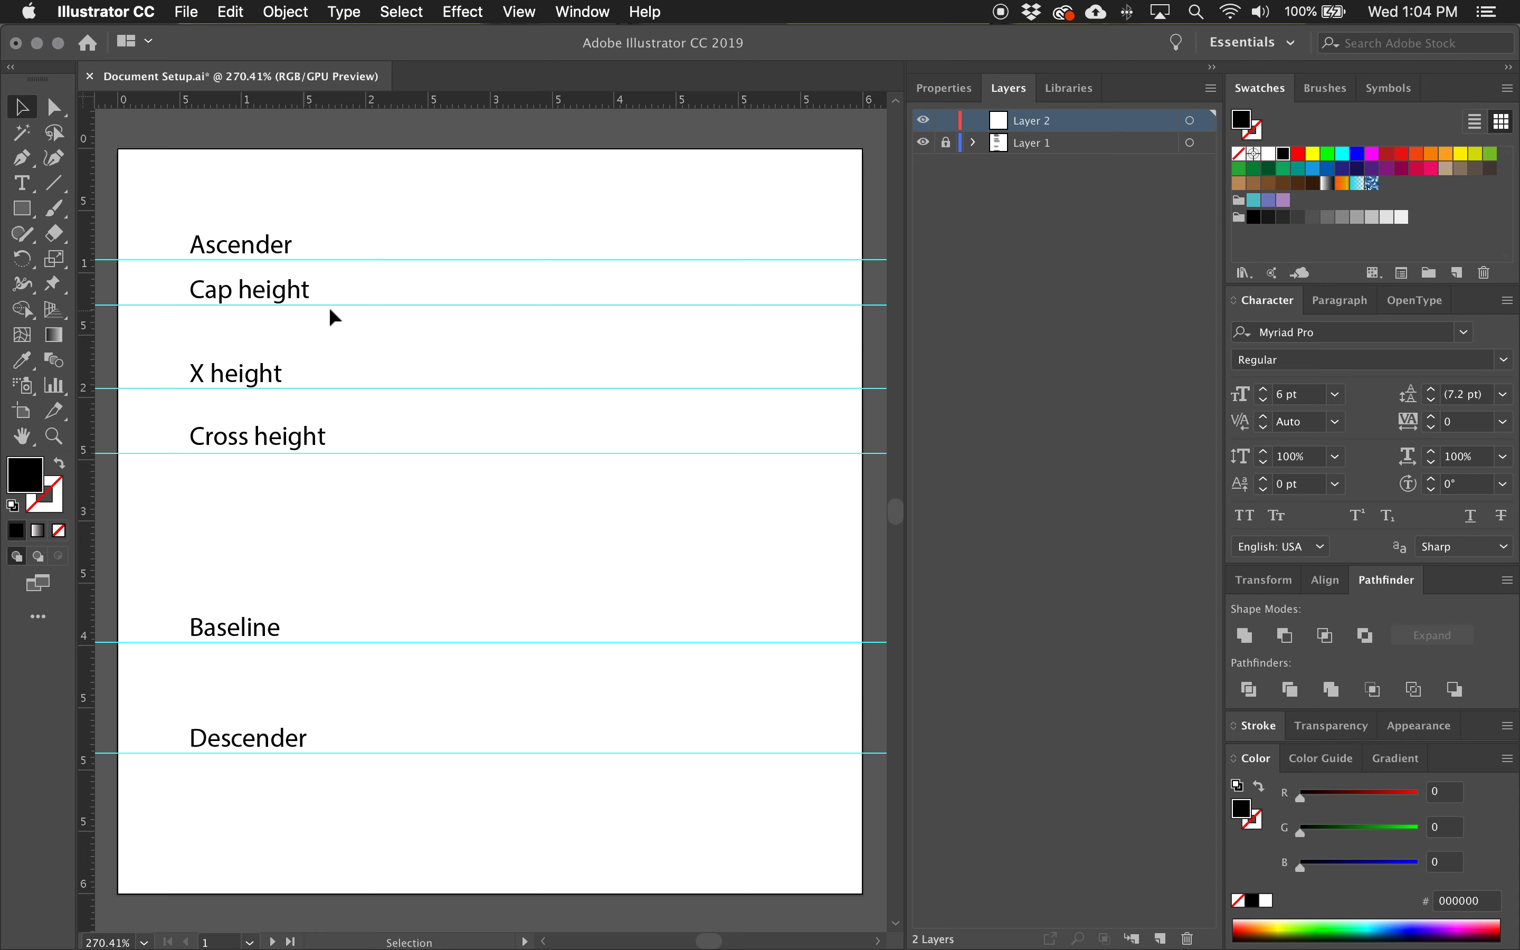
Draw a straight vertical path about 2.72 cm long from the cap height guide down to the baseline with the Pen tool.
key("p")
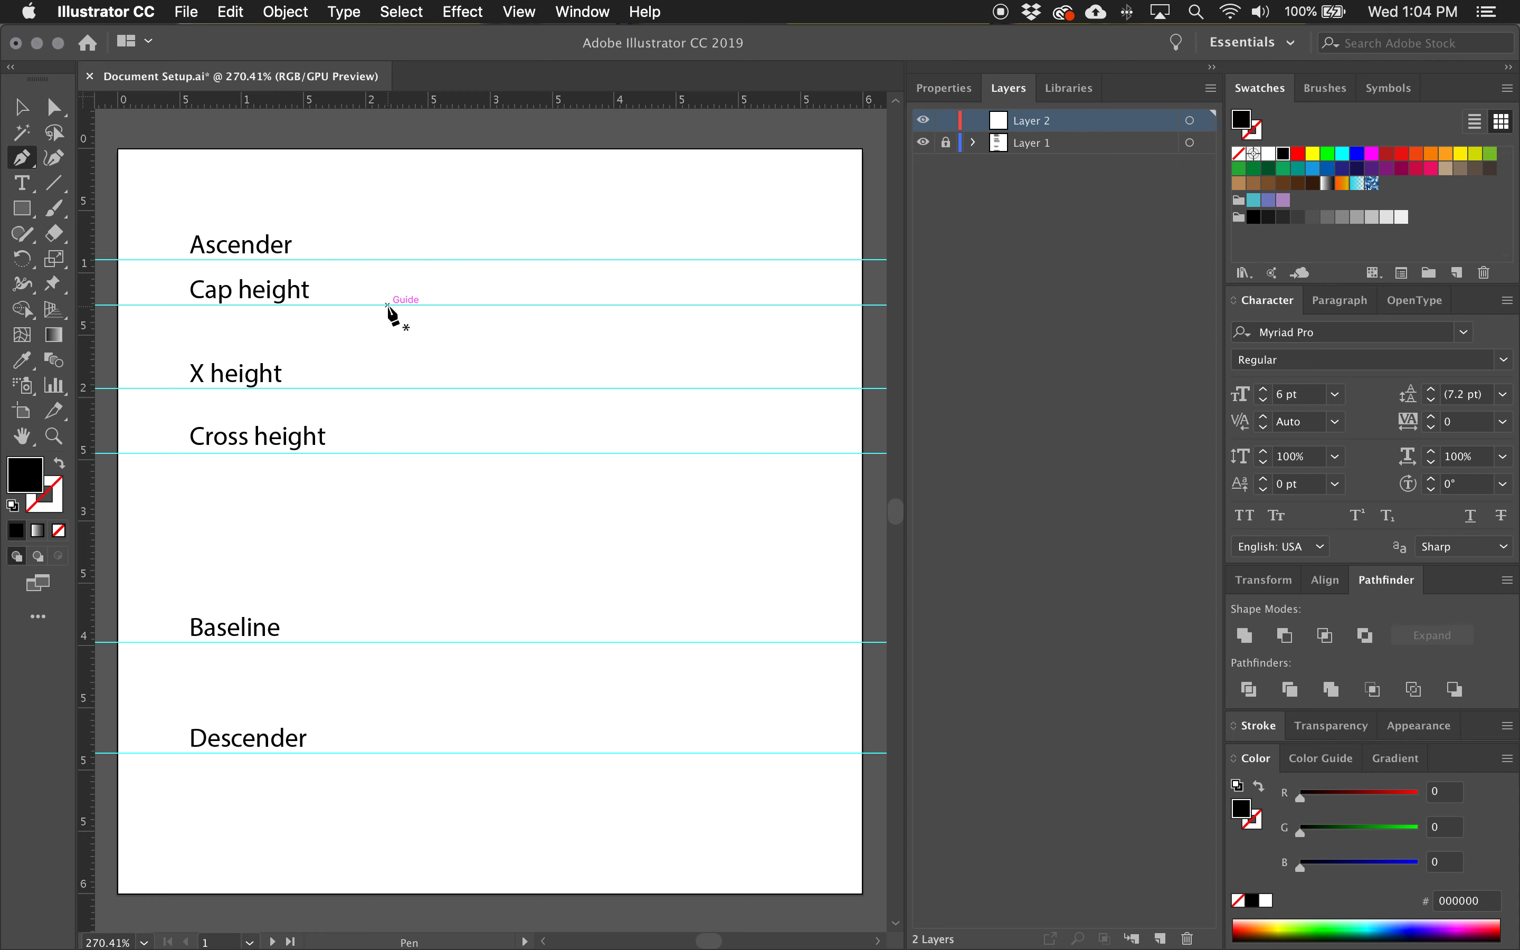
mouse_move(387, 305)
left_mouse_down()
mouse_move(378, 587)
mouse_move(387, 326)
left_mouse_up()
left_click(387, 641)
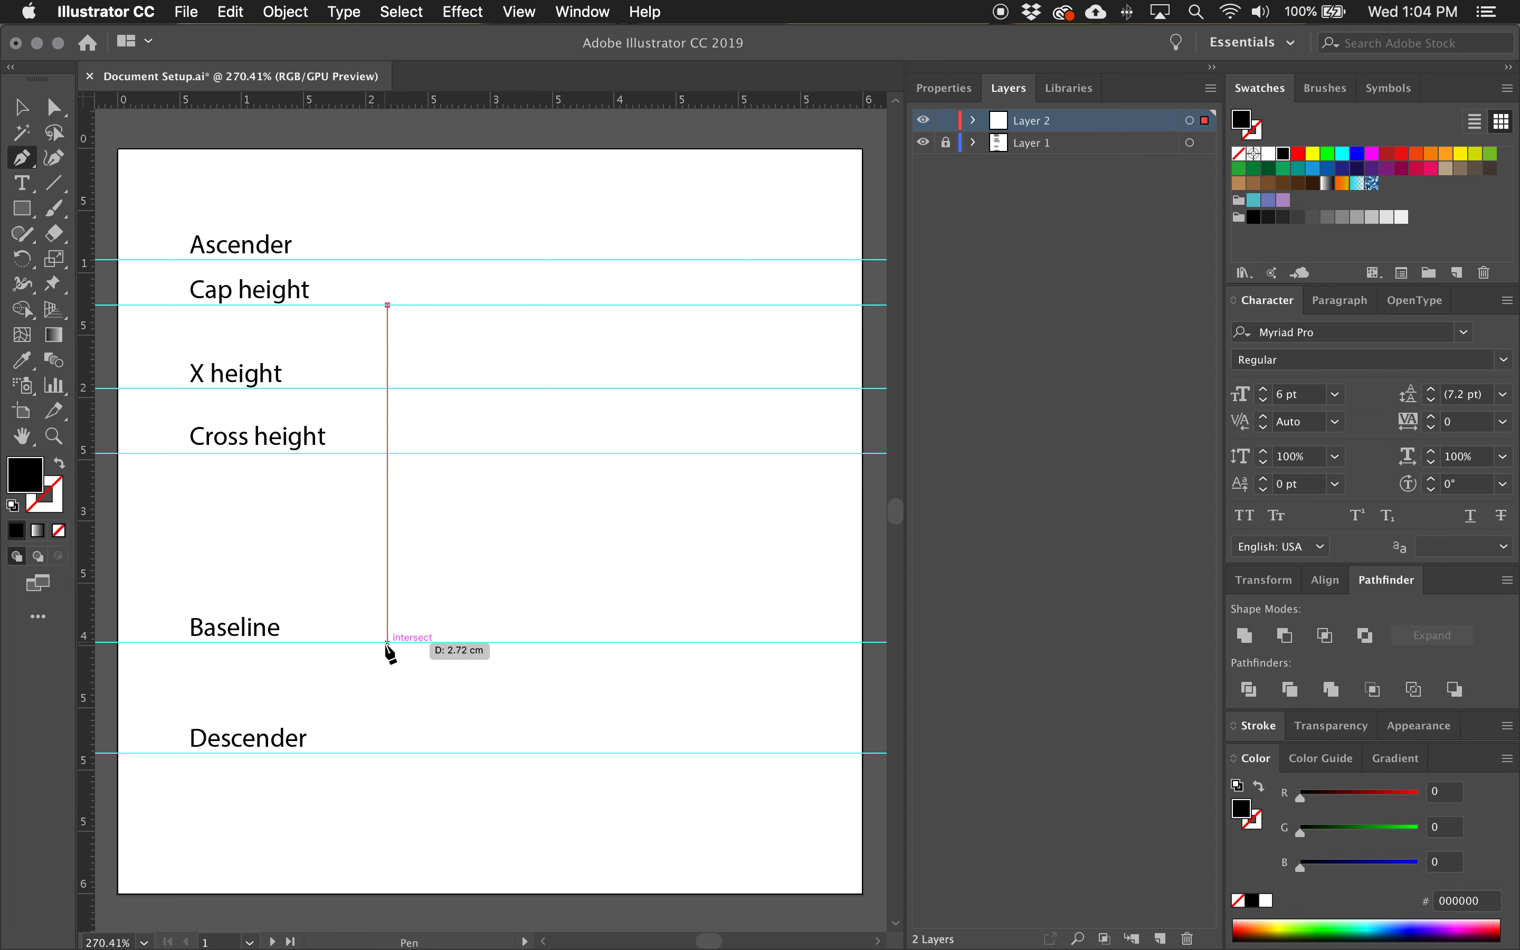
left_click(387, 641)
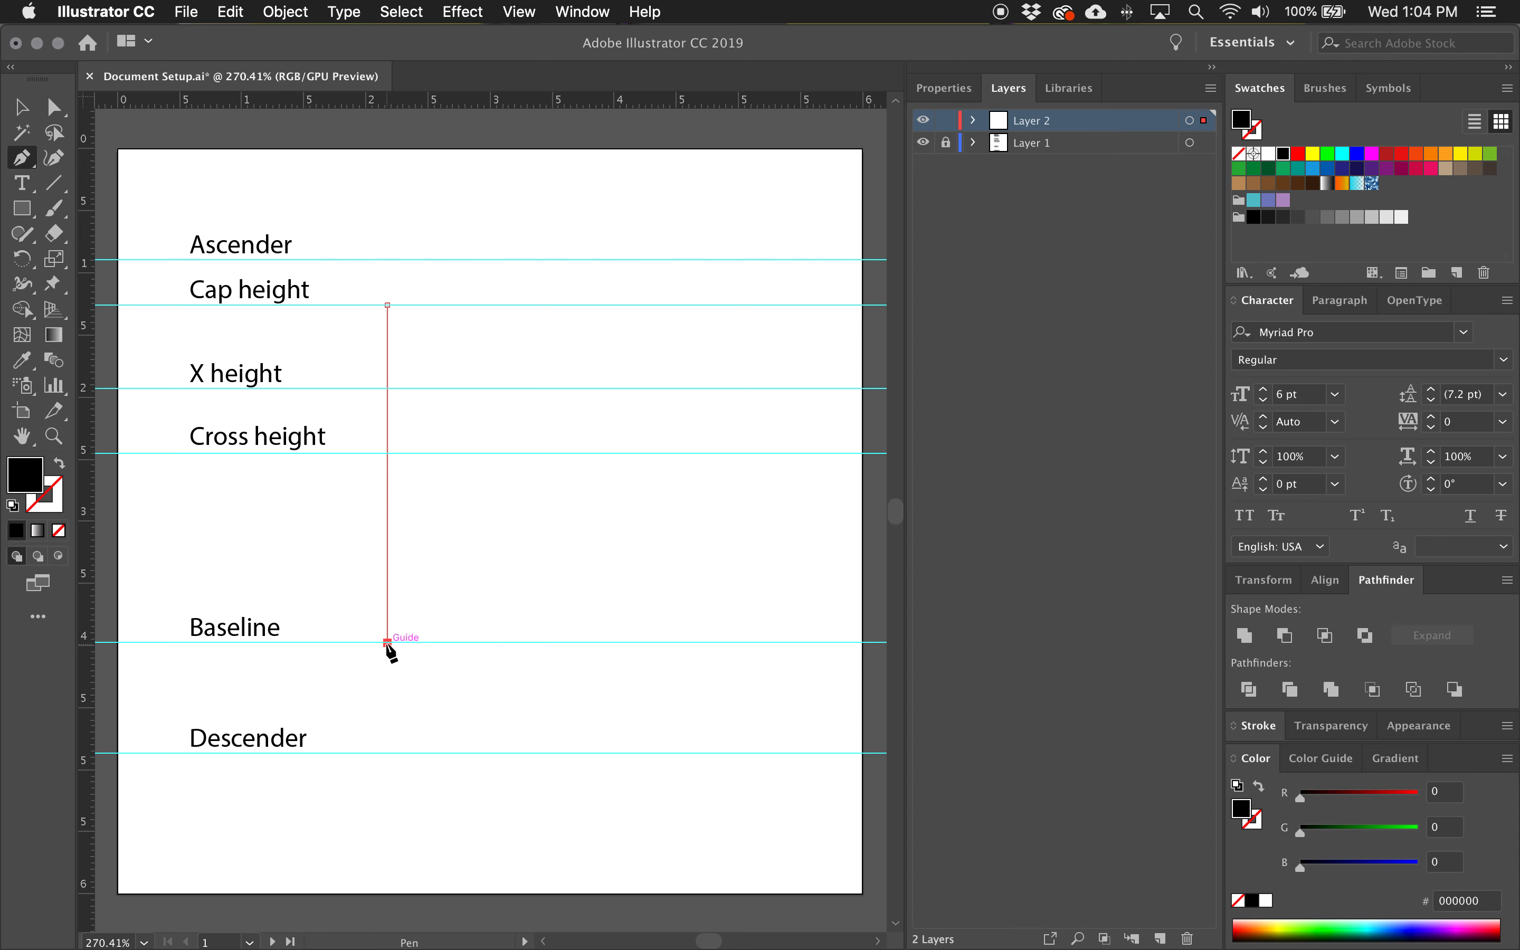
key("v")
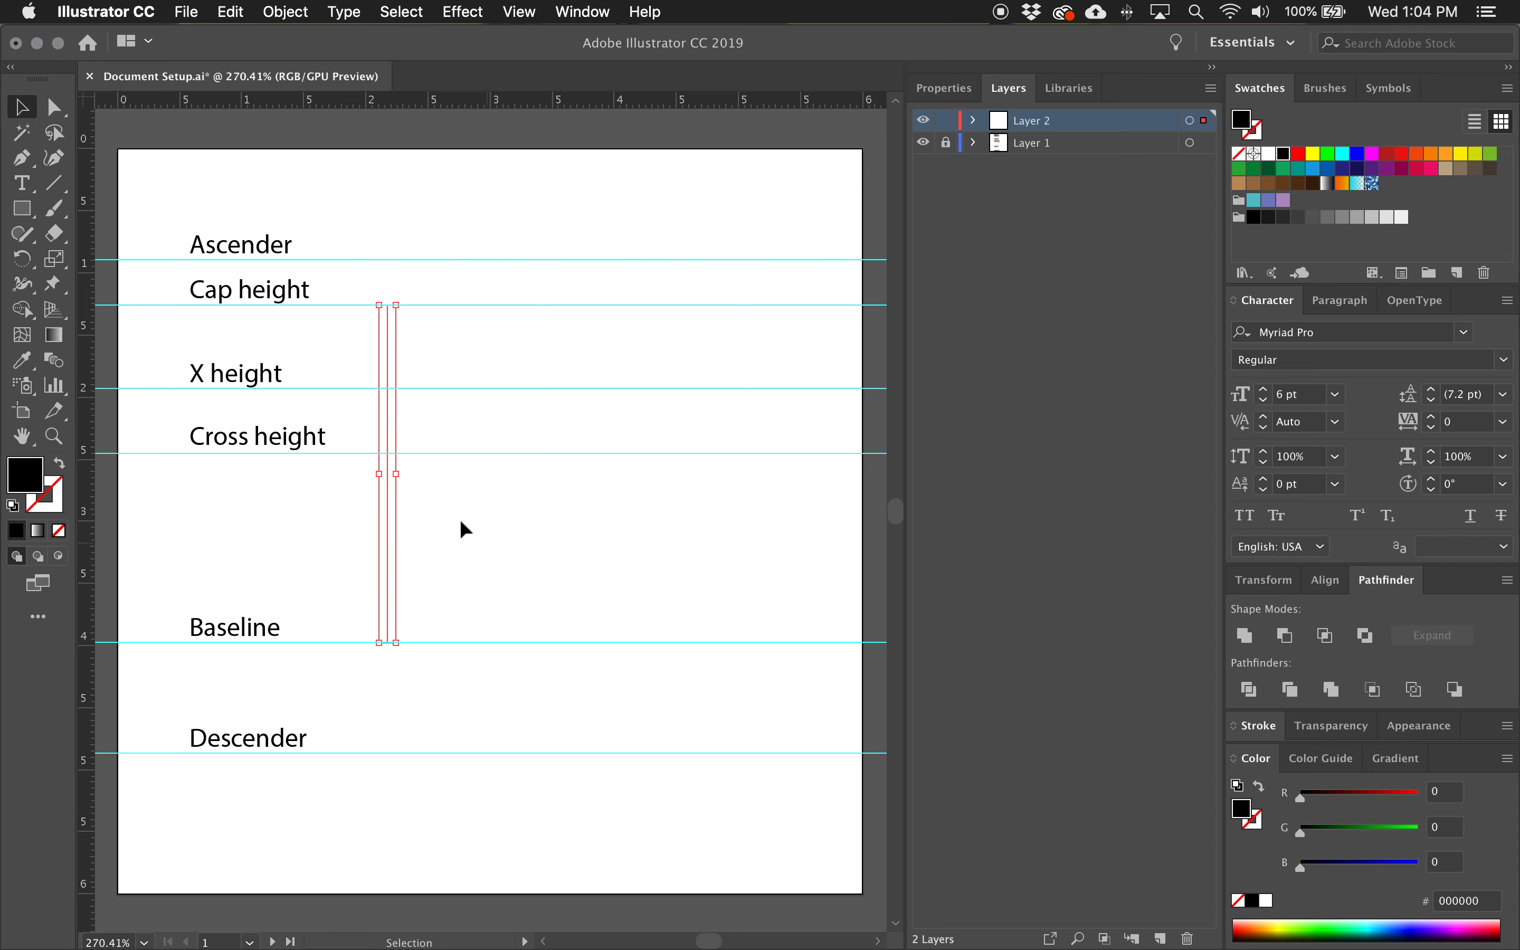
Swap the fill and stroke of the vertical path and set its stroke weight to 15 pt.
left_click(59, 472)
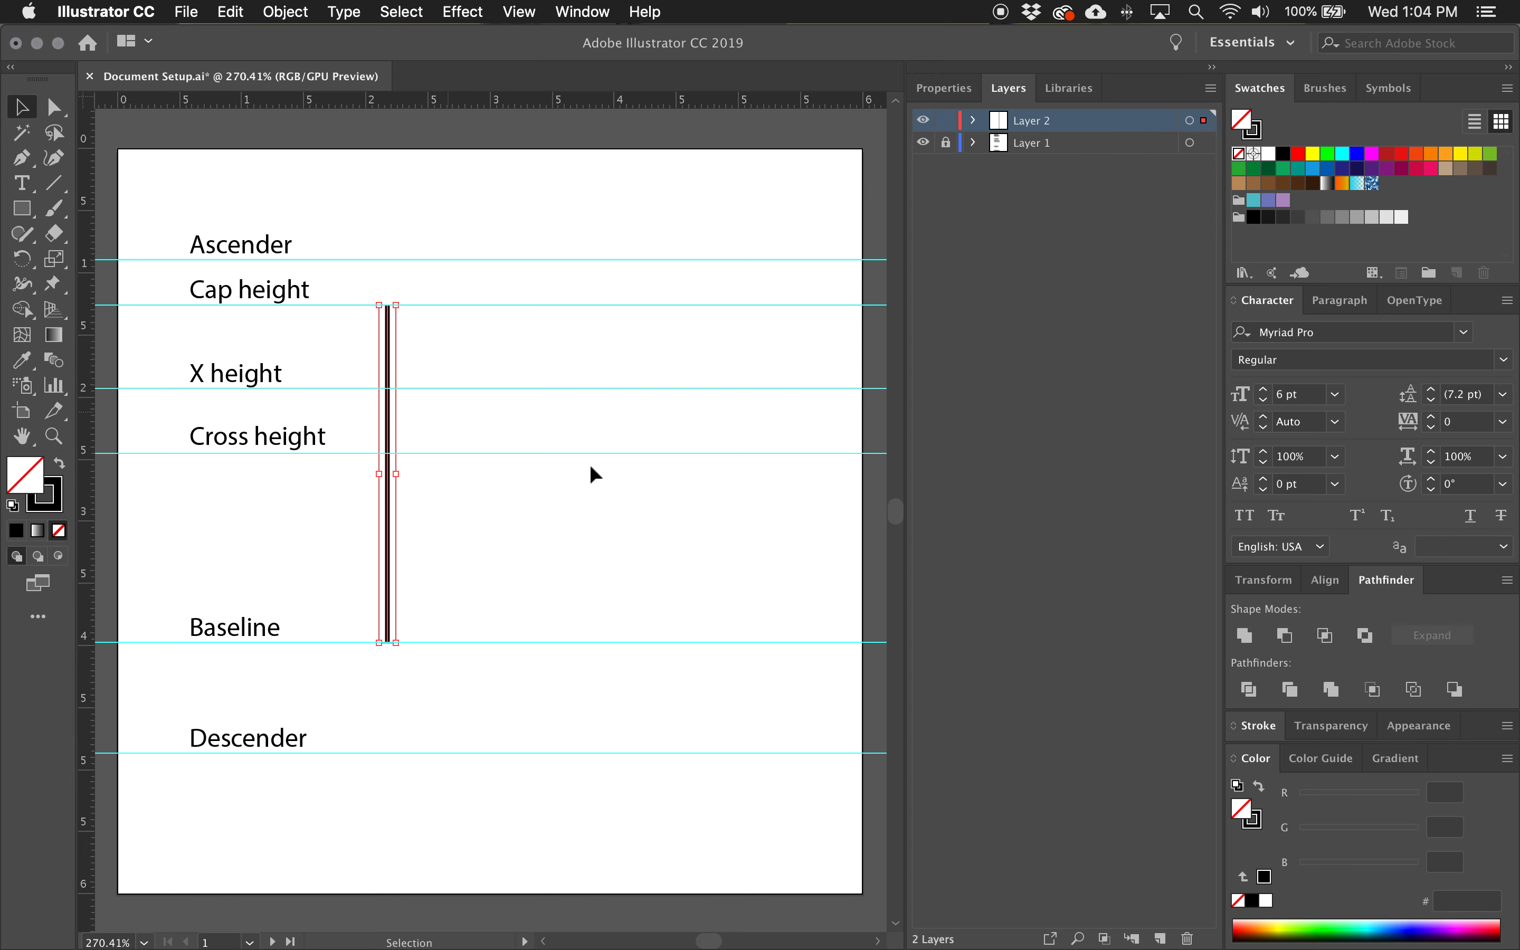
left_click(1258, 725)
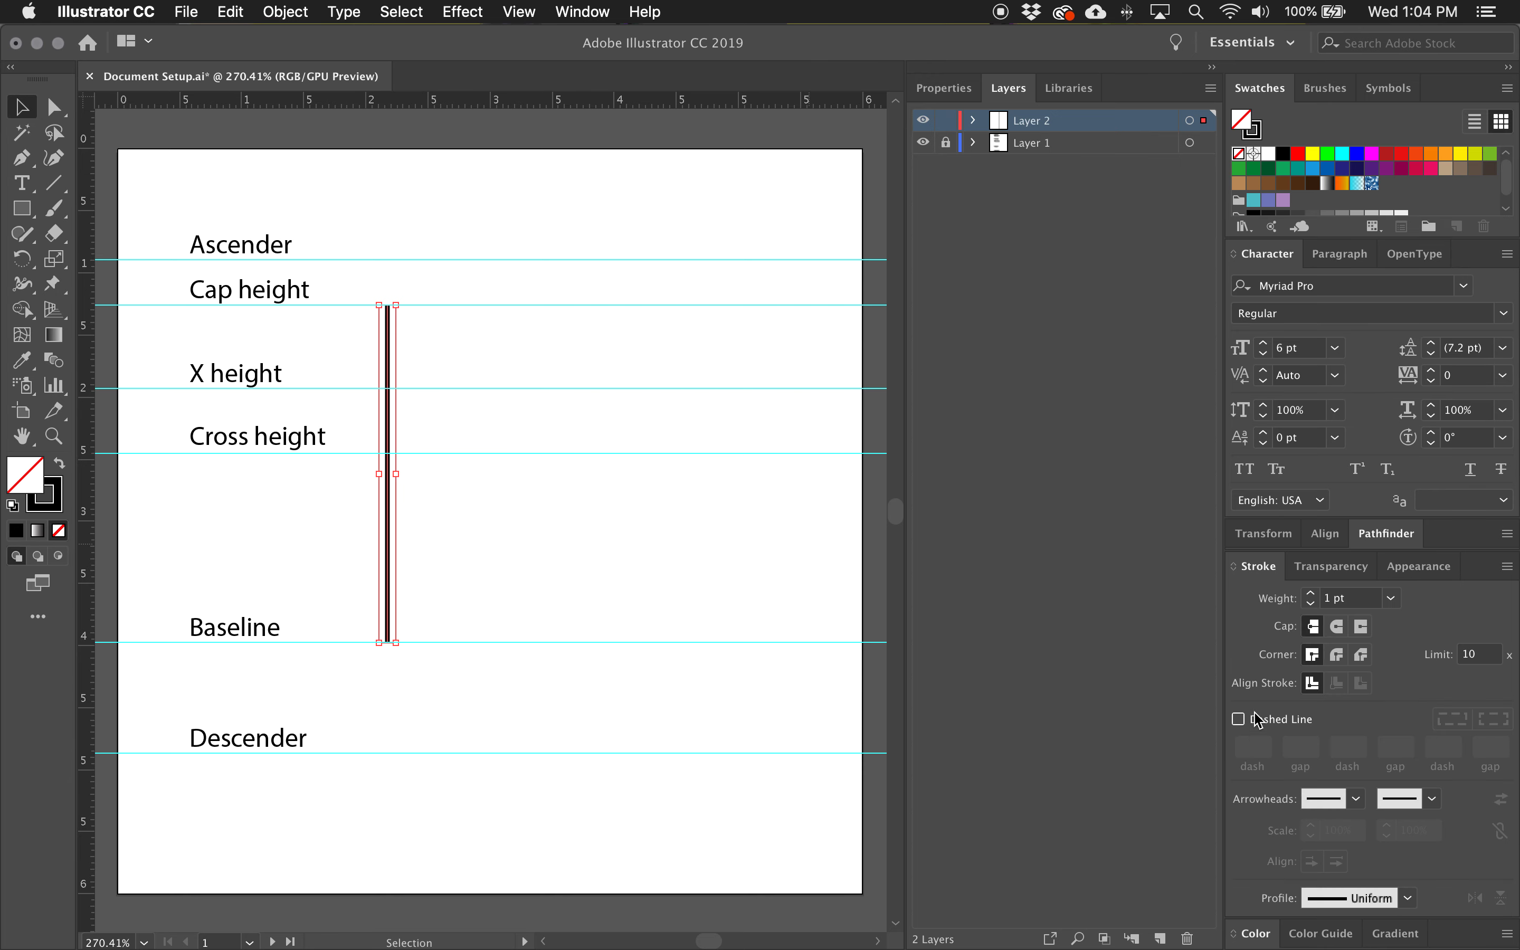
triple_click(1353, 598)
type("10")
key("Return")
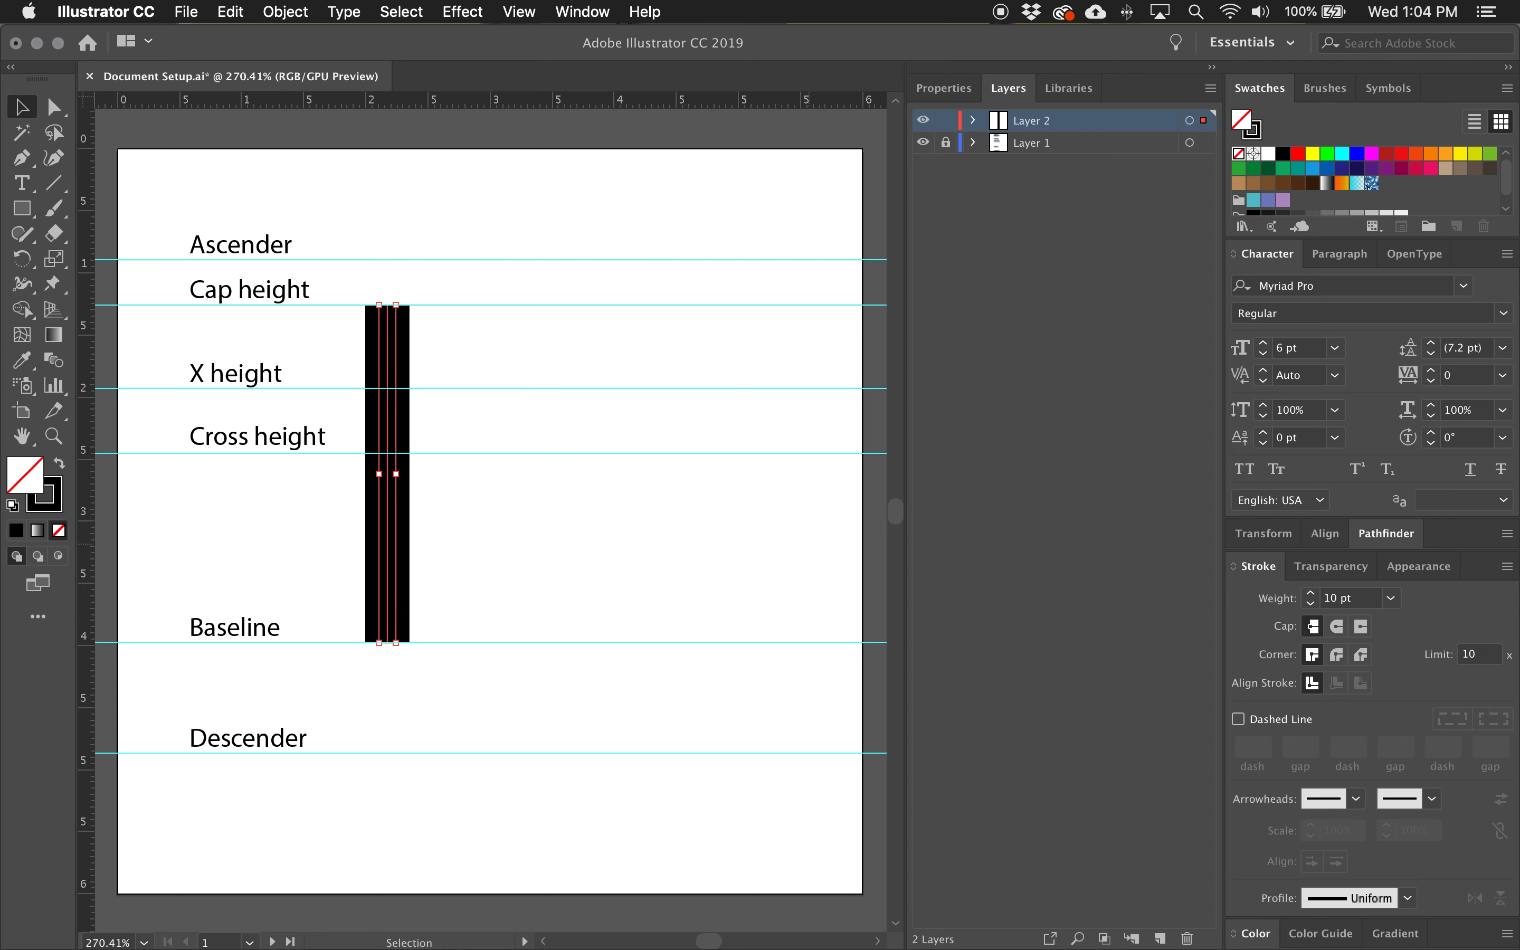
triple_click(1362, 600)
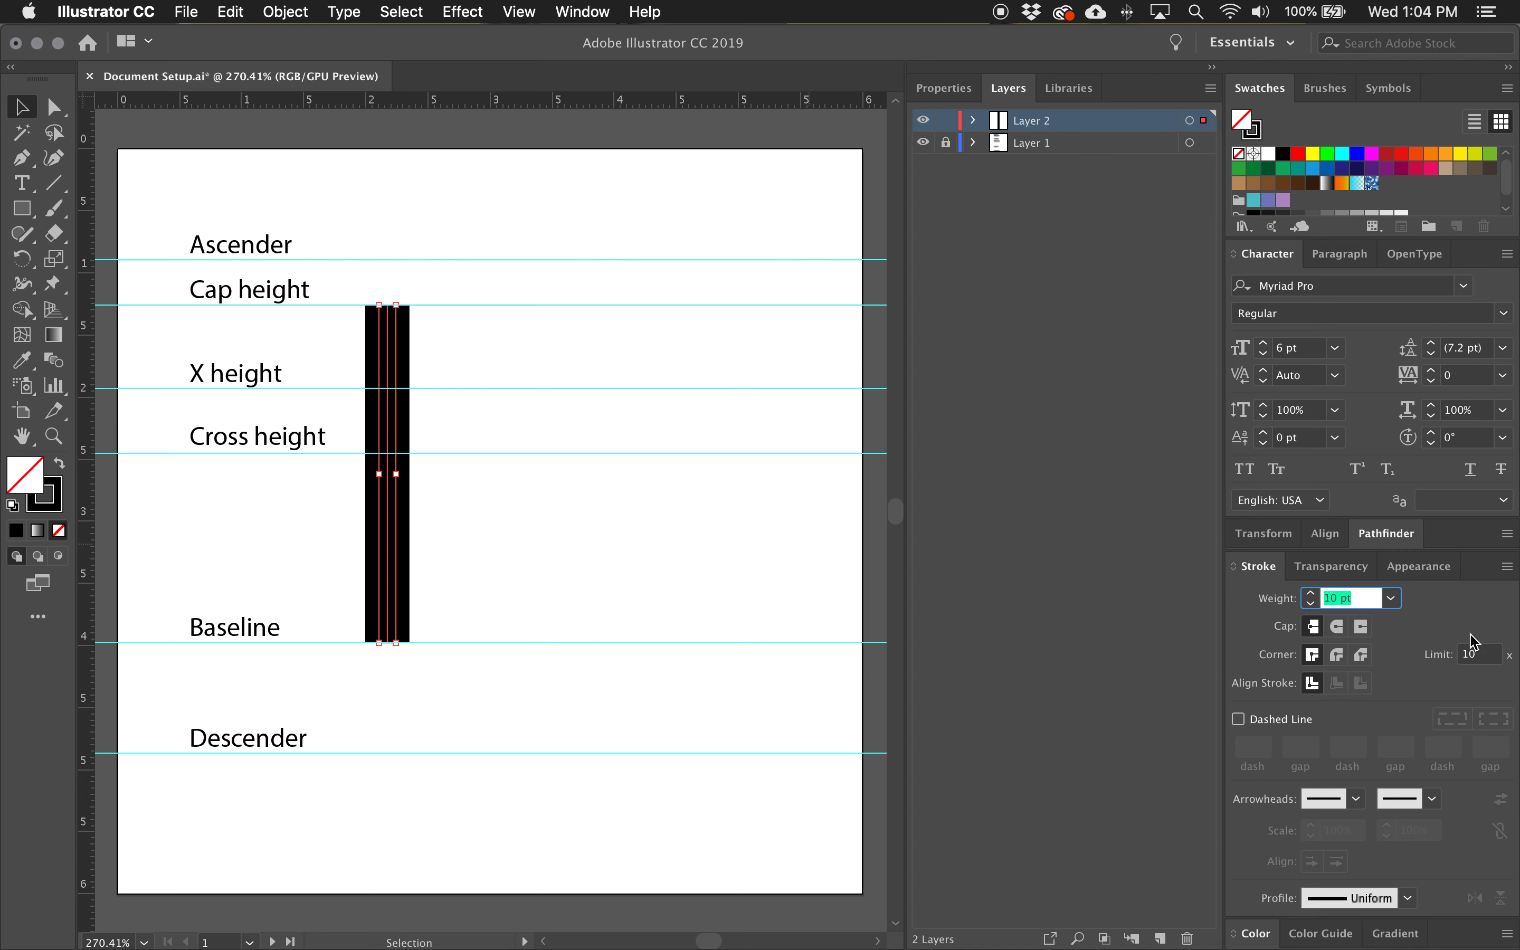
type("15")
key("Return")
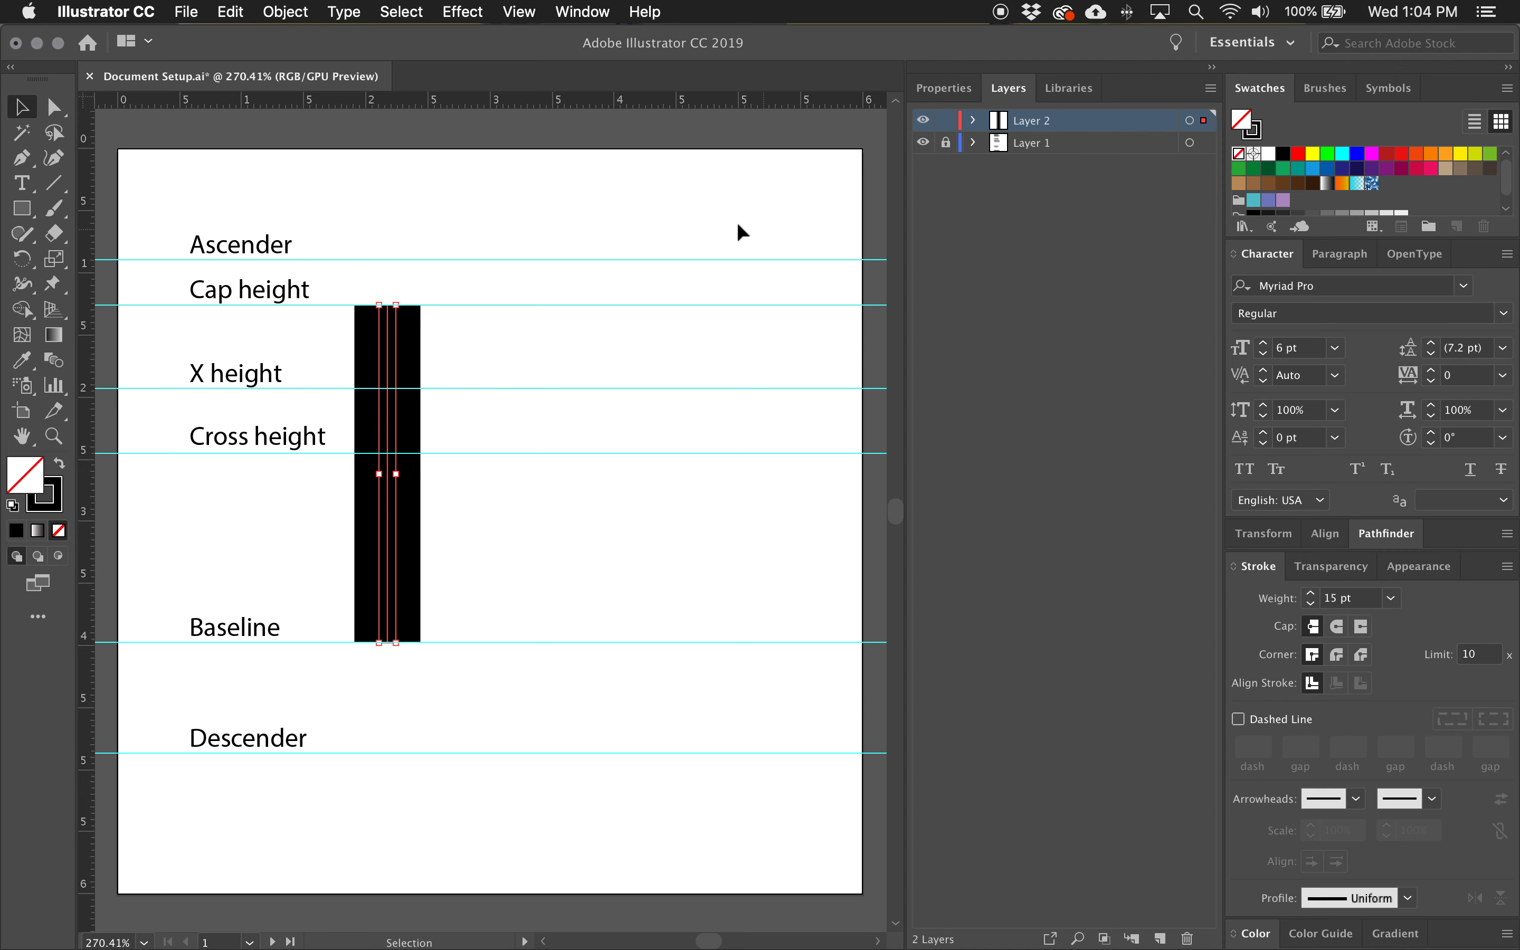
Shift the vertical stem horizontally to the right, clear of the guide labels, and deselect it.
left_click(453, 426)
left_click(387, 442)
key("shift+Right")
key("shift+Right")
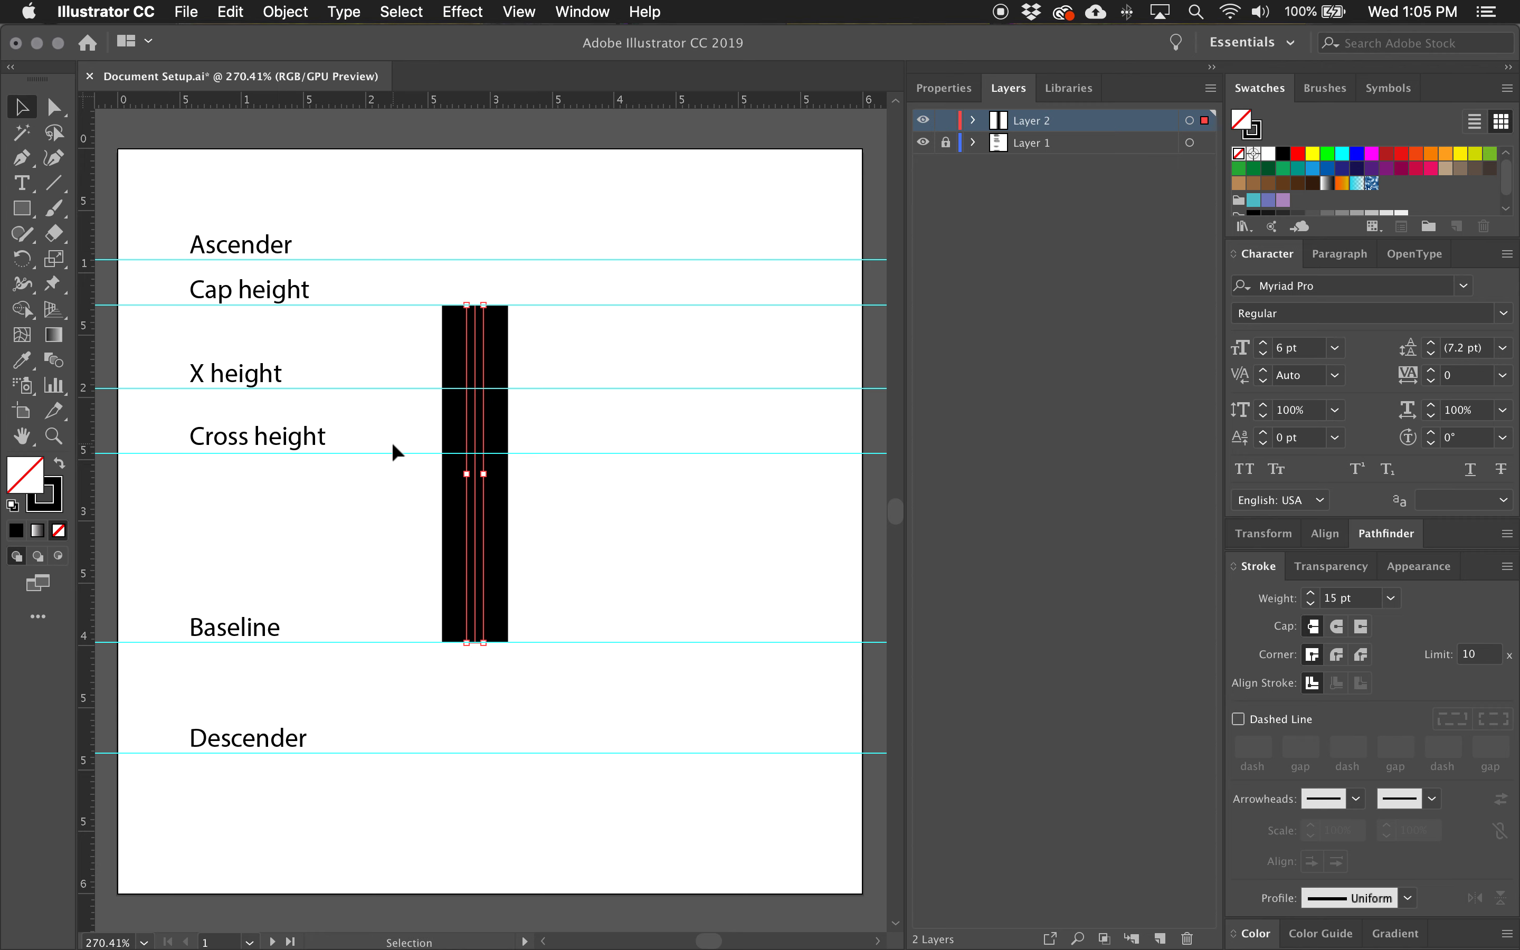
left_click(608, 571)
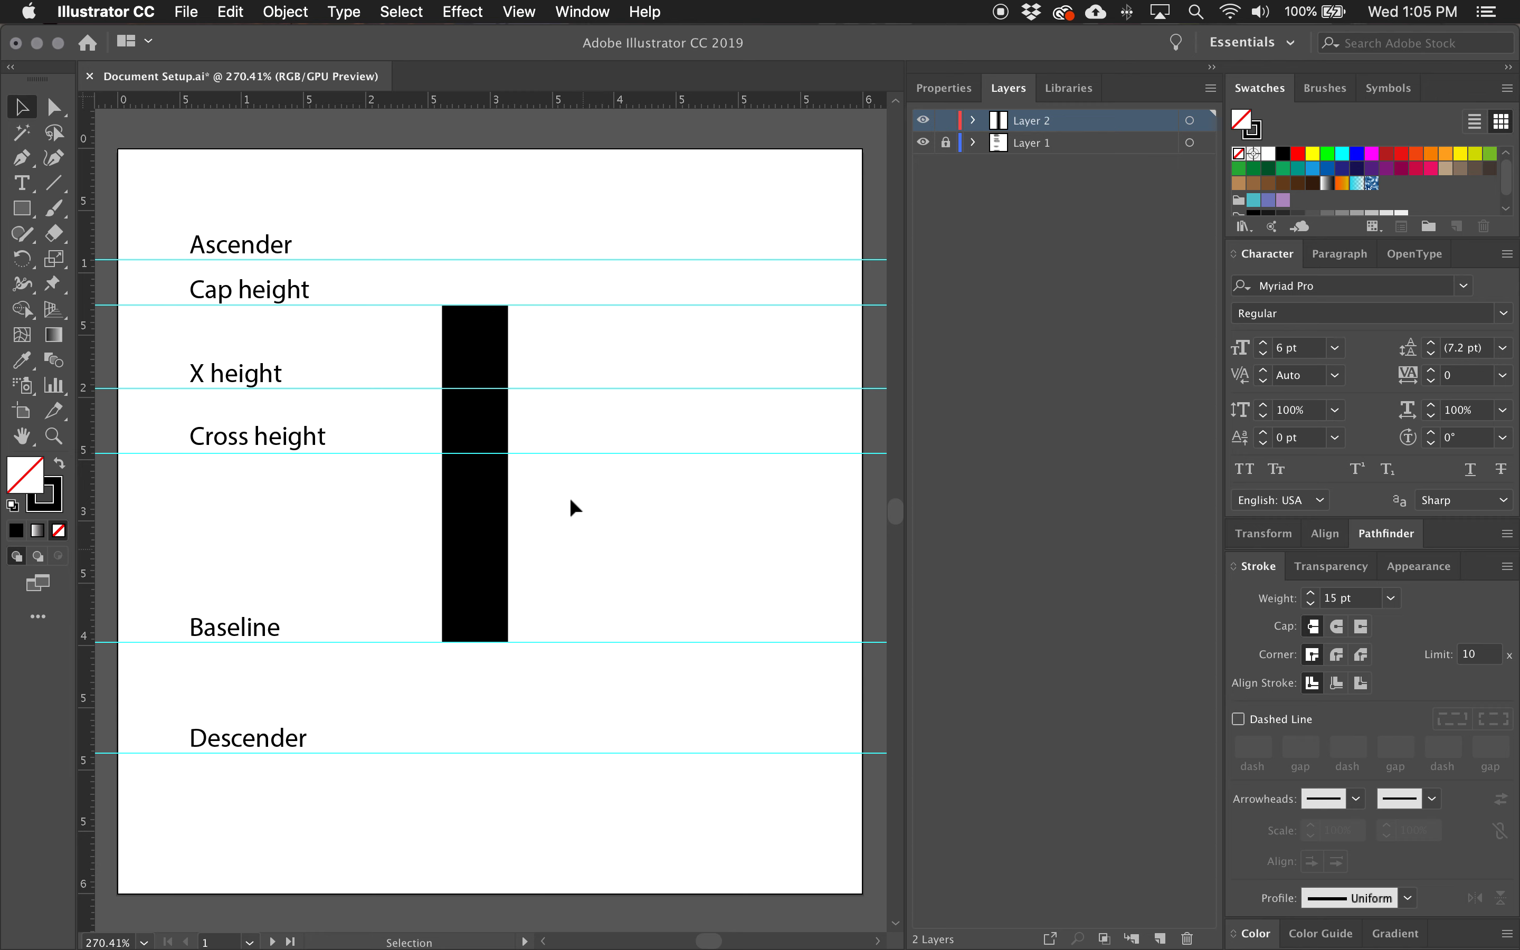
Place a copy of the vertical stem about 1.66 cm to the right at the same height.
left_click(477, 358)
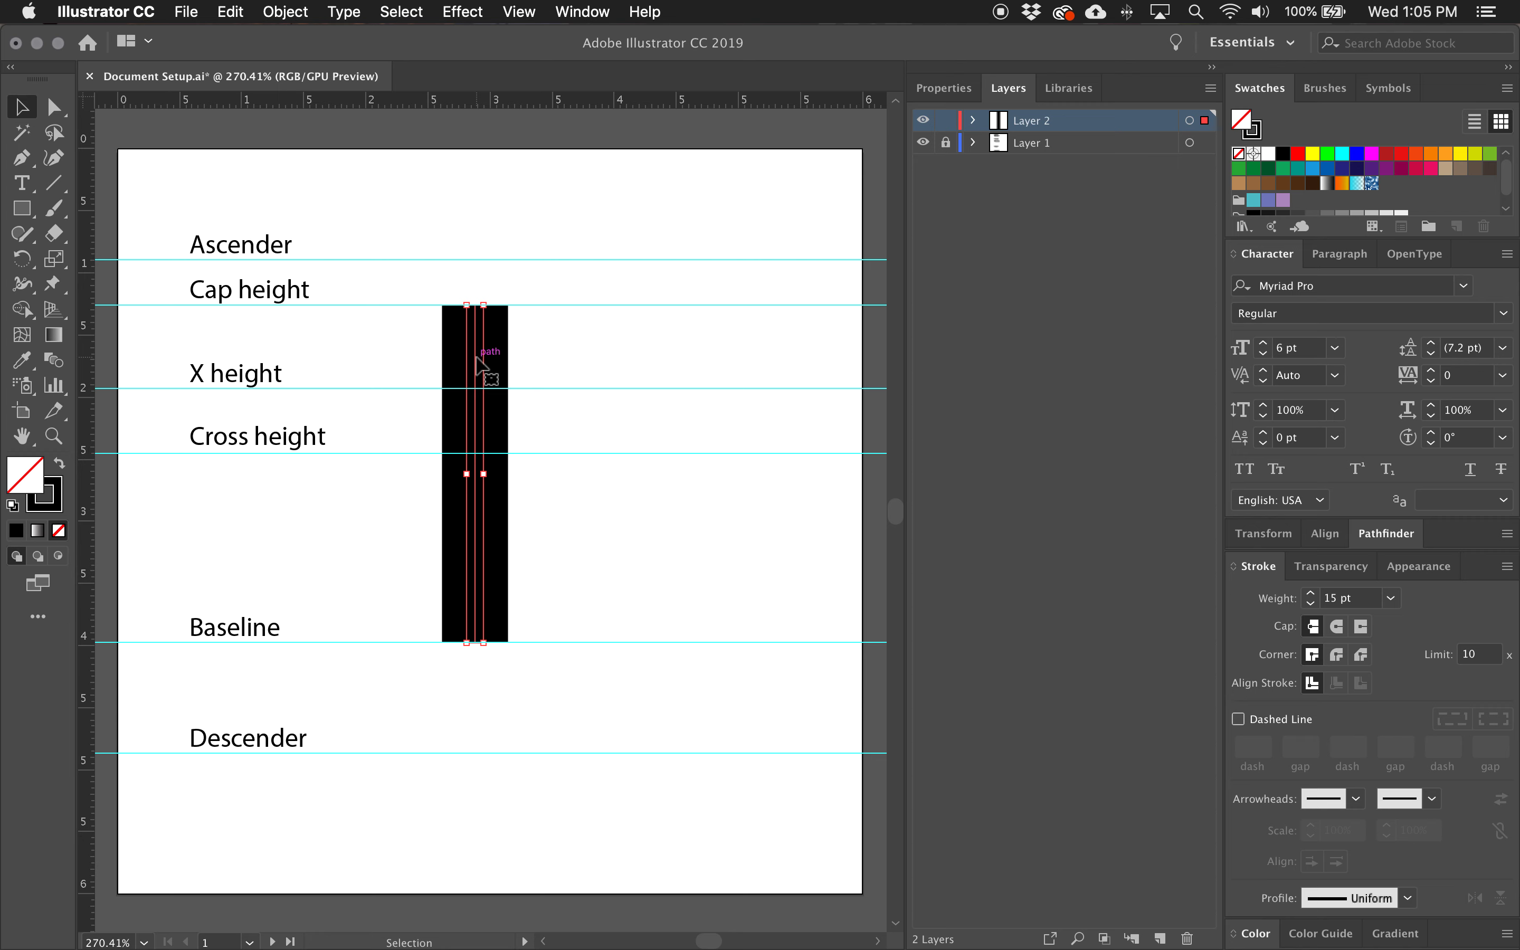
left_click_drag(476, 359, 683, 367)
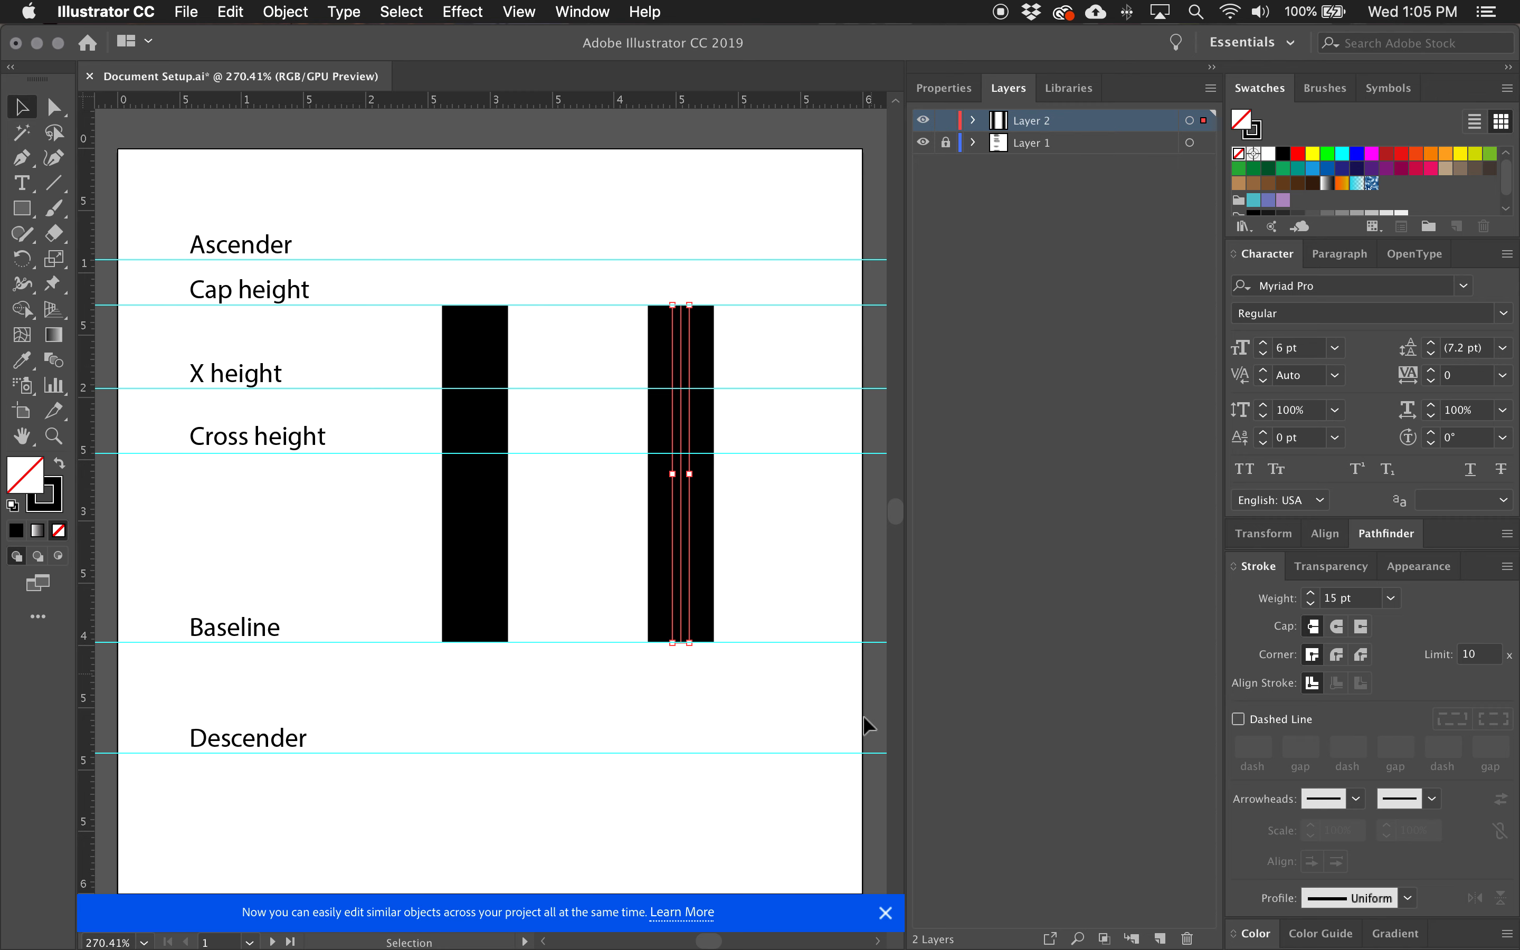
left_click(885, 913)
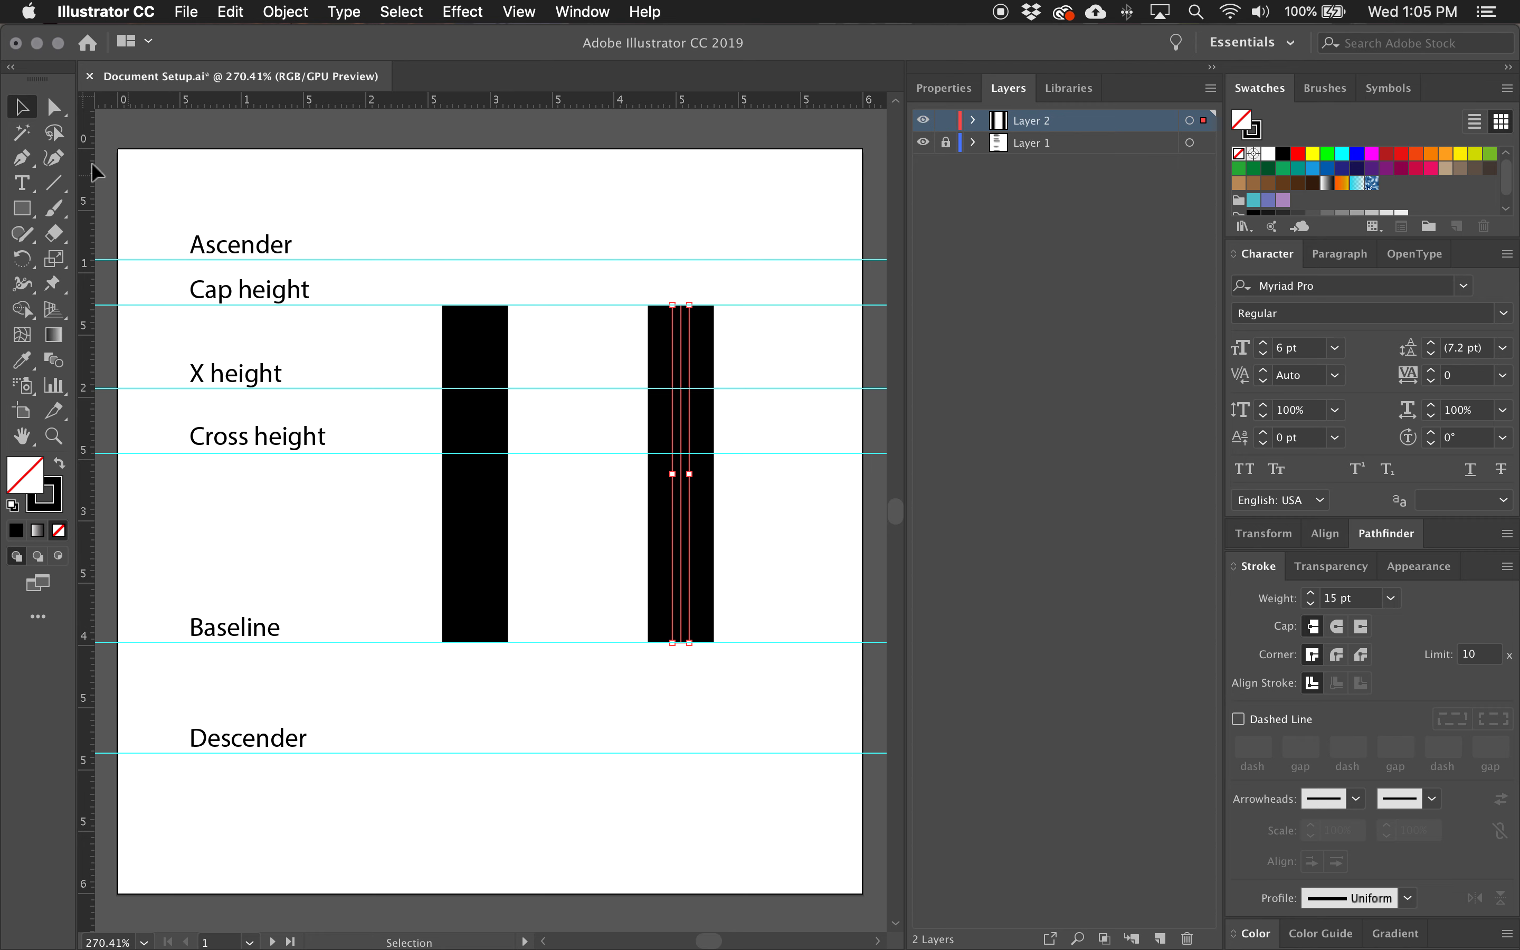
Draw a horizontal crossbar along the cross height guide, connecting the centres of the two stems with the Pen tool.
left_click(30, 163)
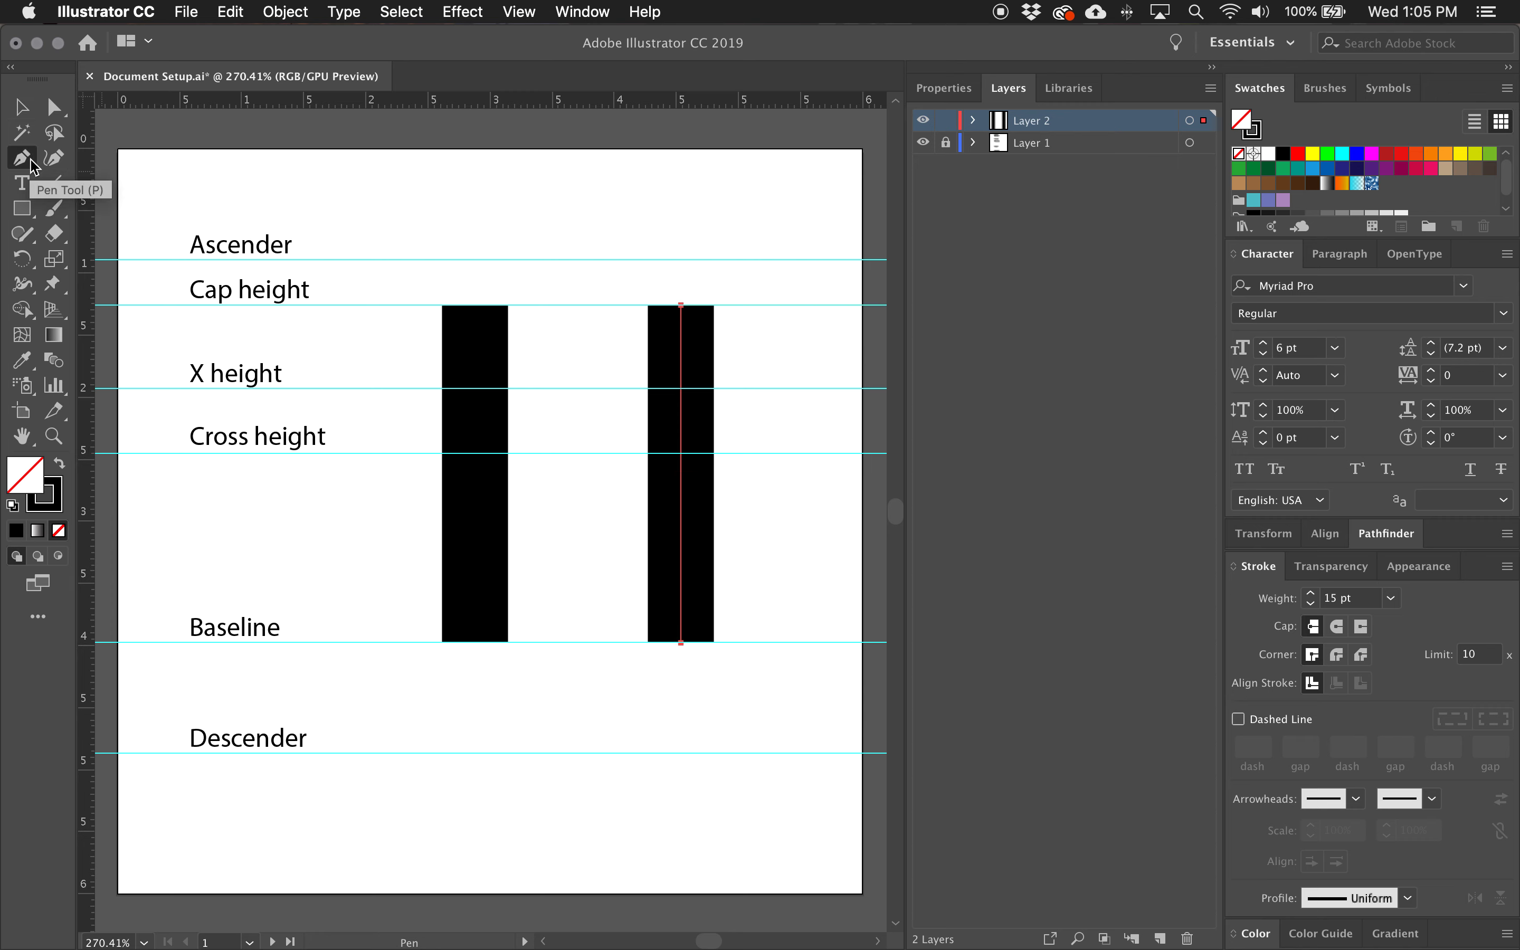
left_click(475, 452)
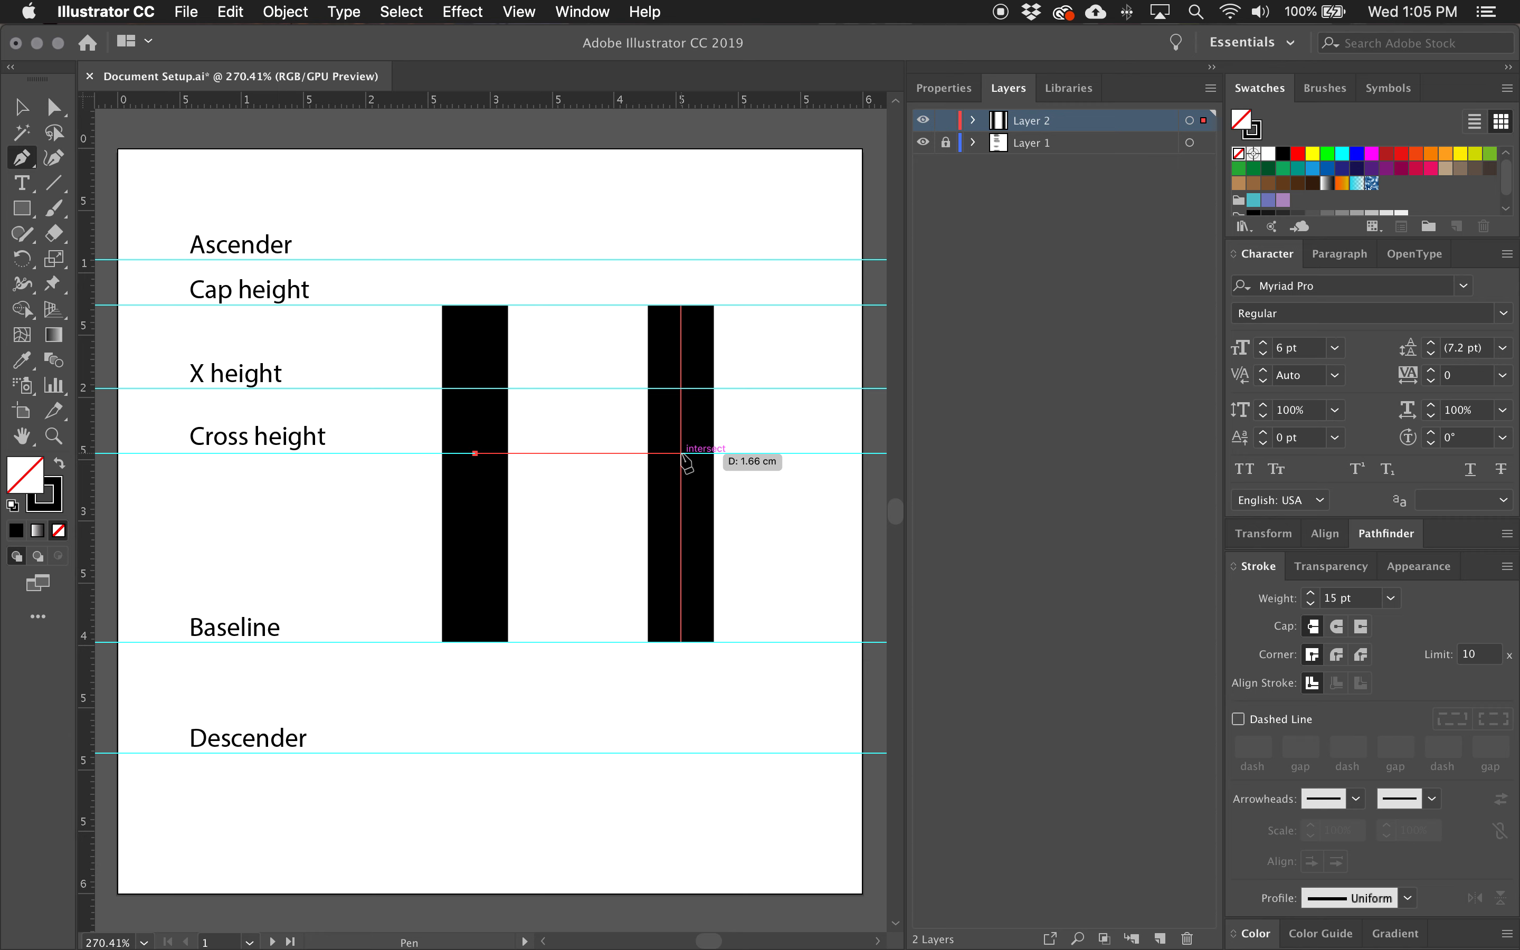
left_click(682, 453)
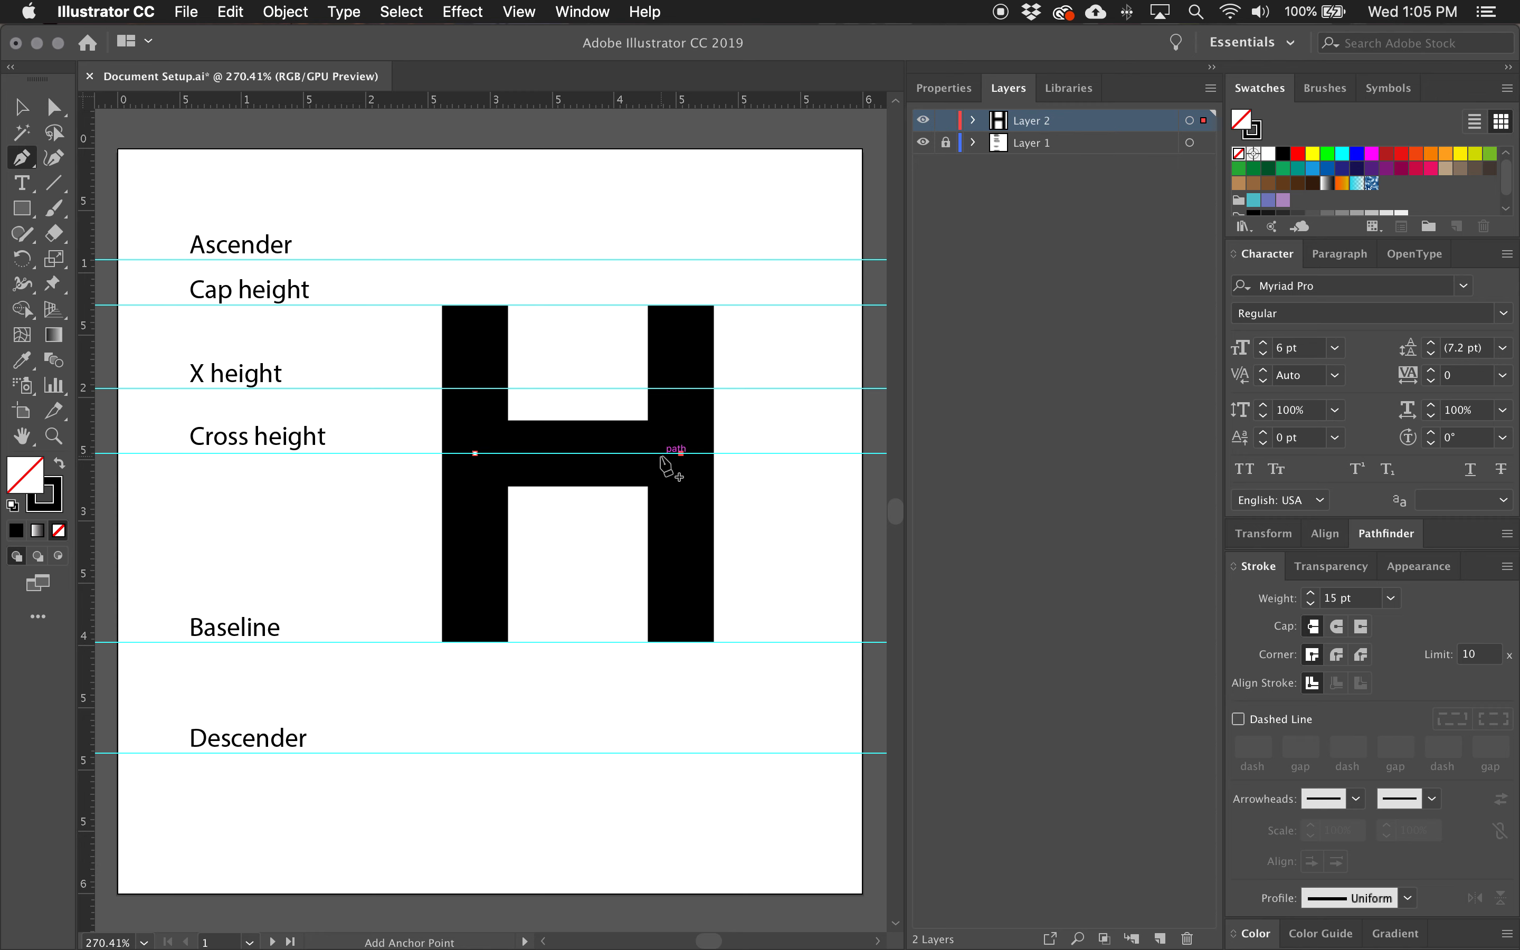
left_click(30, 116)
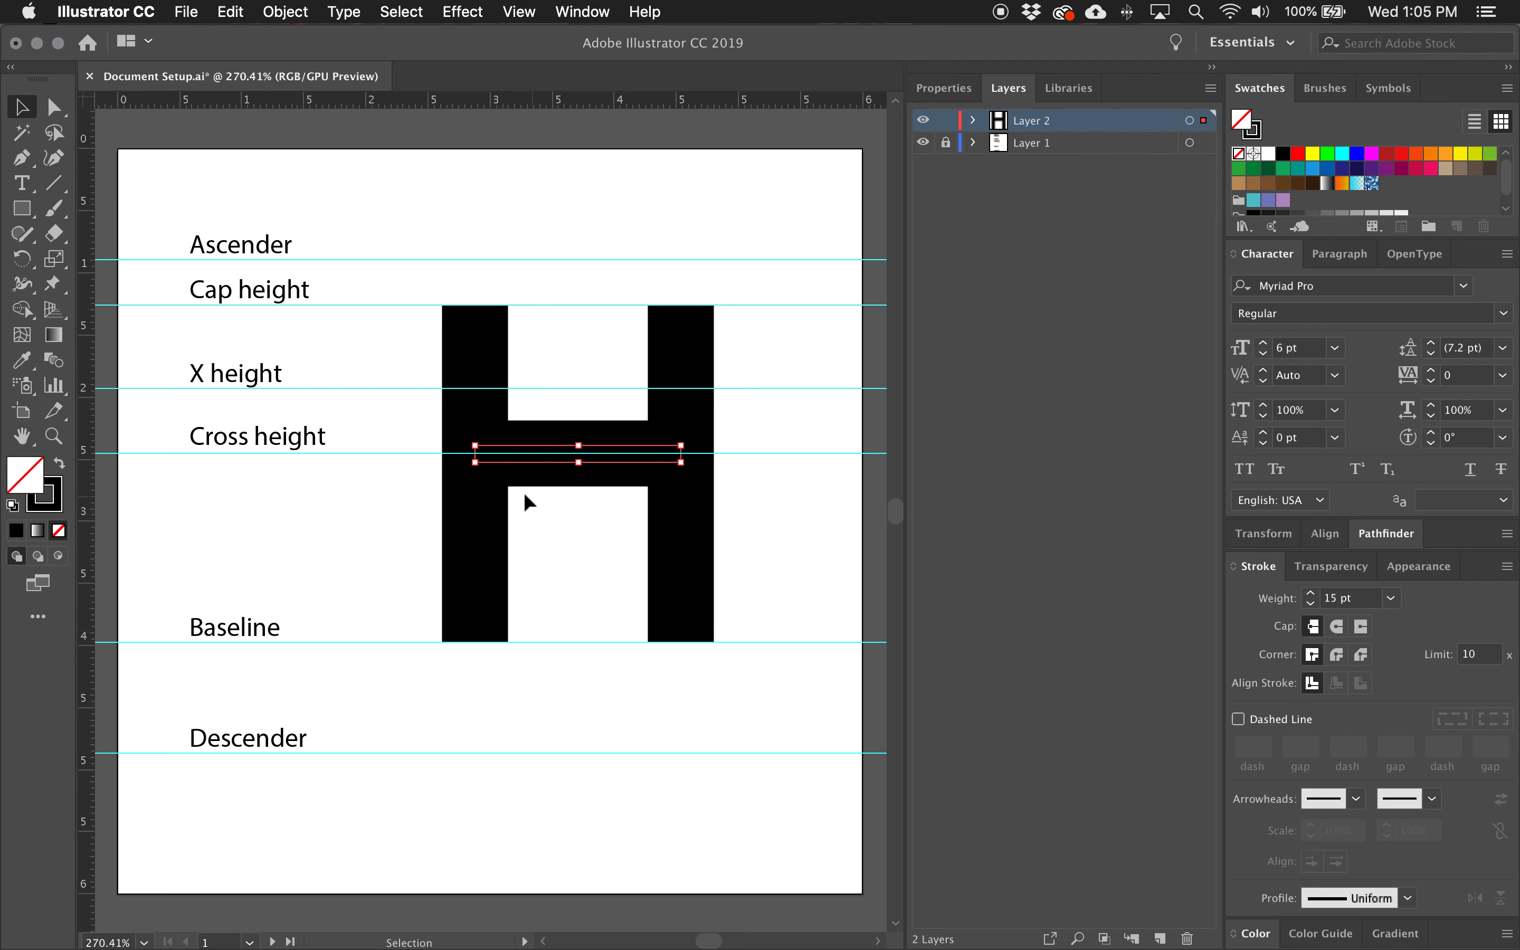
left_click(362, 487)
Unlock Layer 1 and lower the cross height guide with its label, along with the H's crossbar.
key("a")
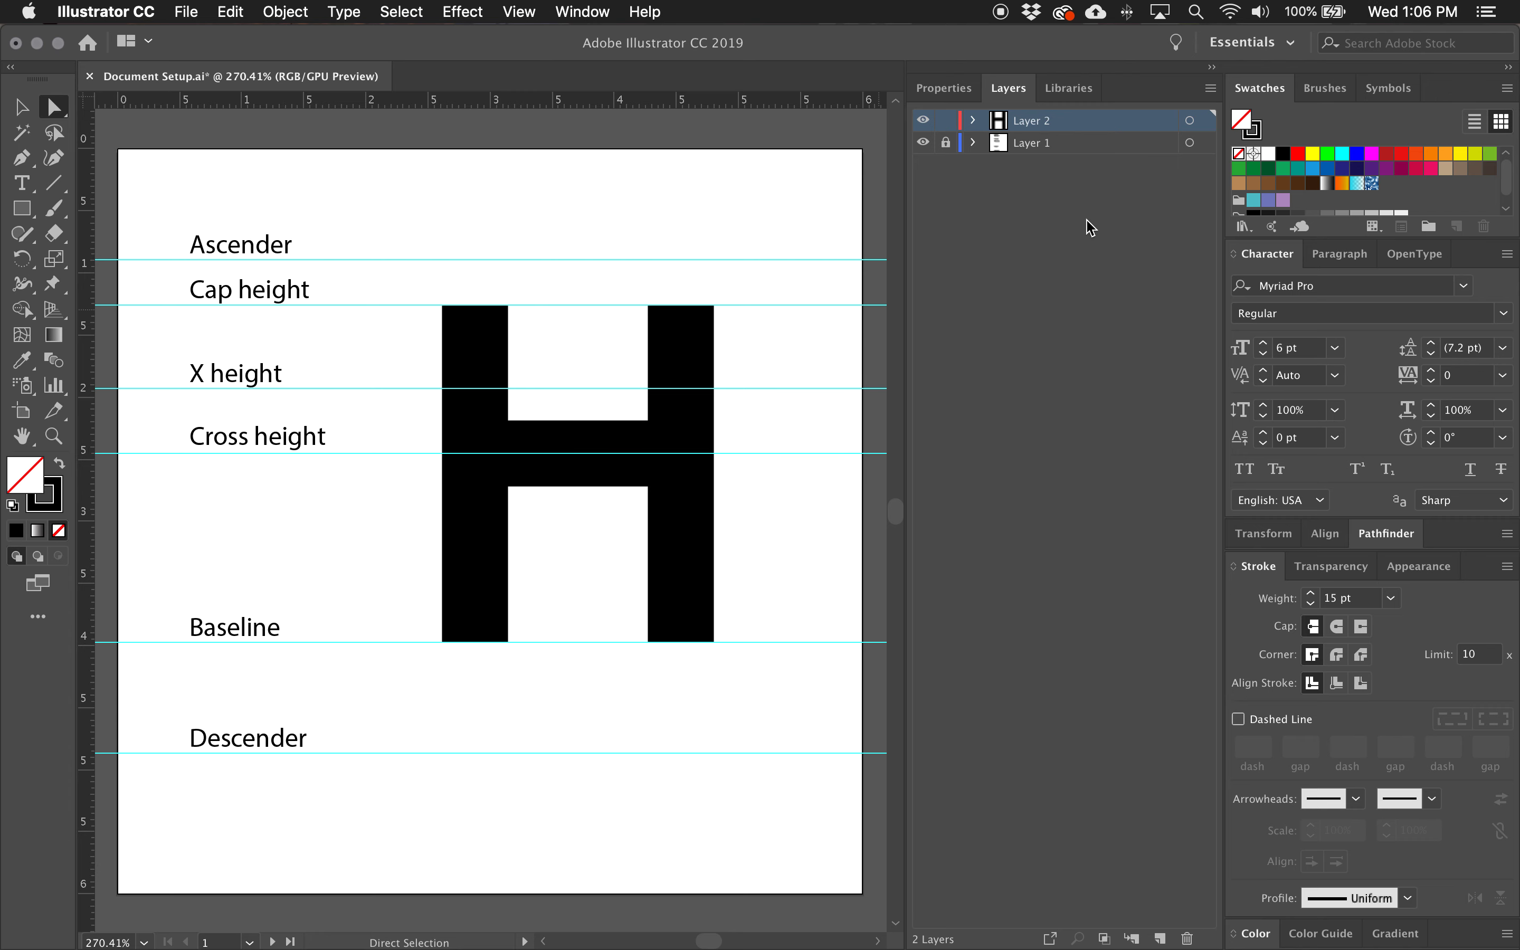
left_click(945, 142)
left_click_drag(359, 482, 277, 458)
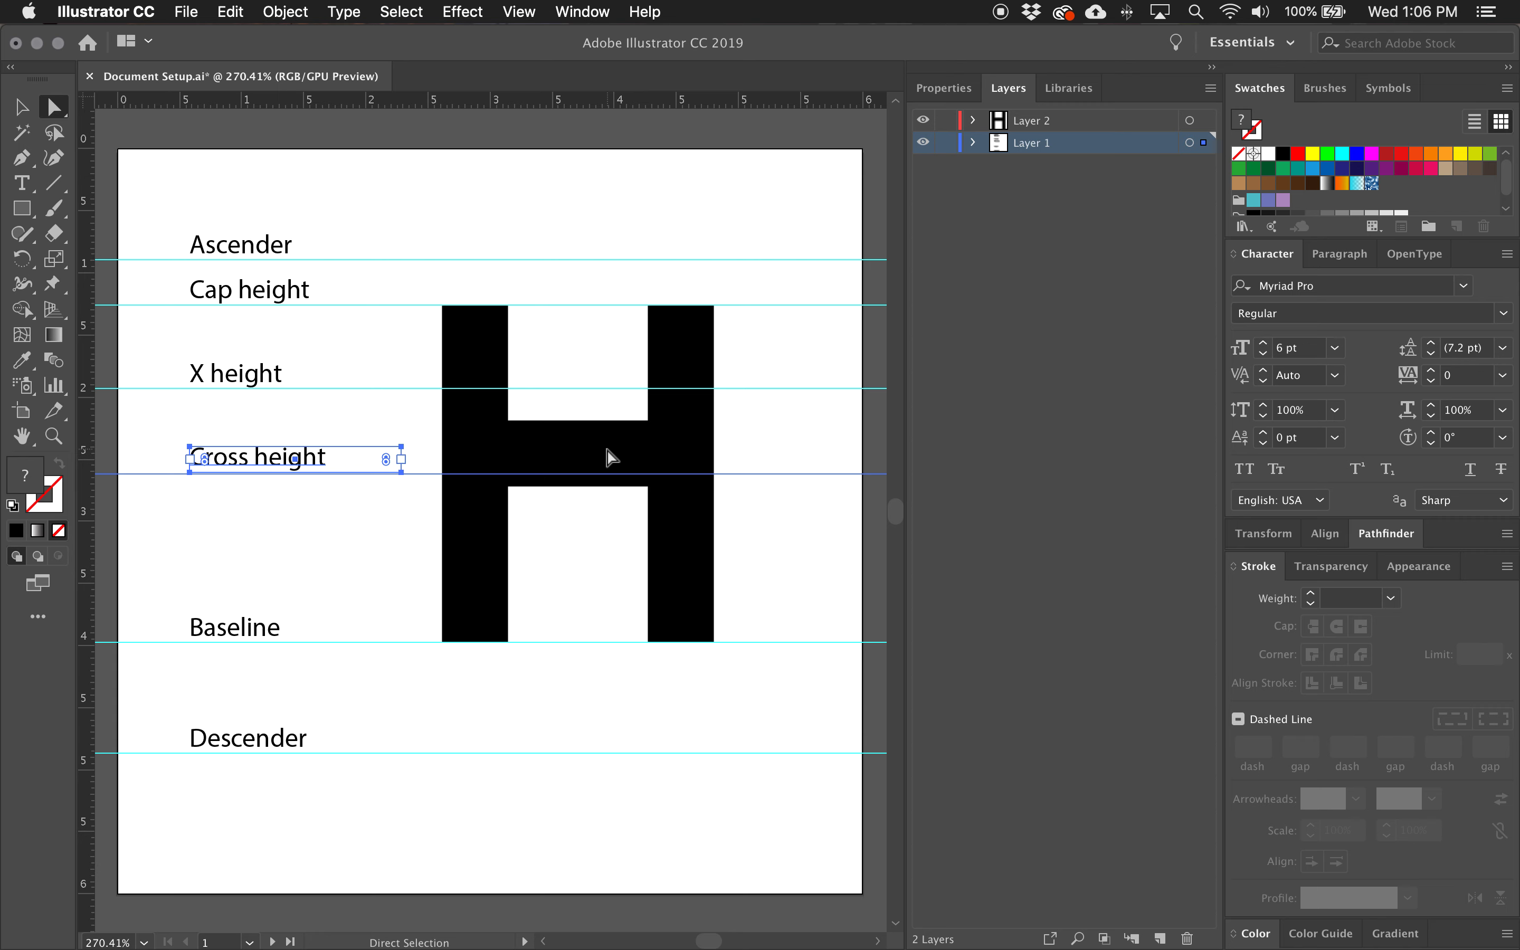
left_click_drag(612, 461, 614, 482)
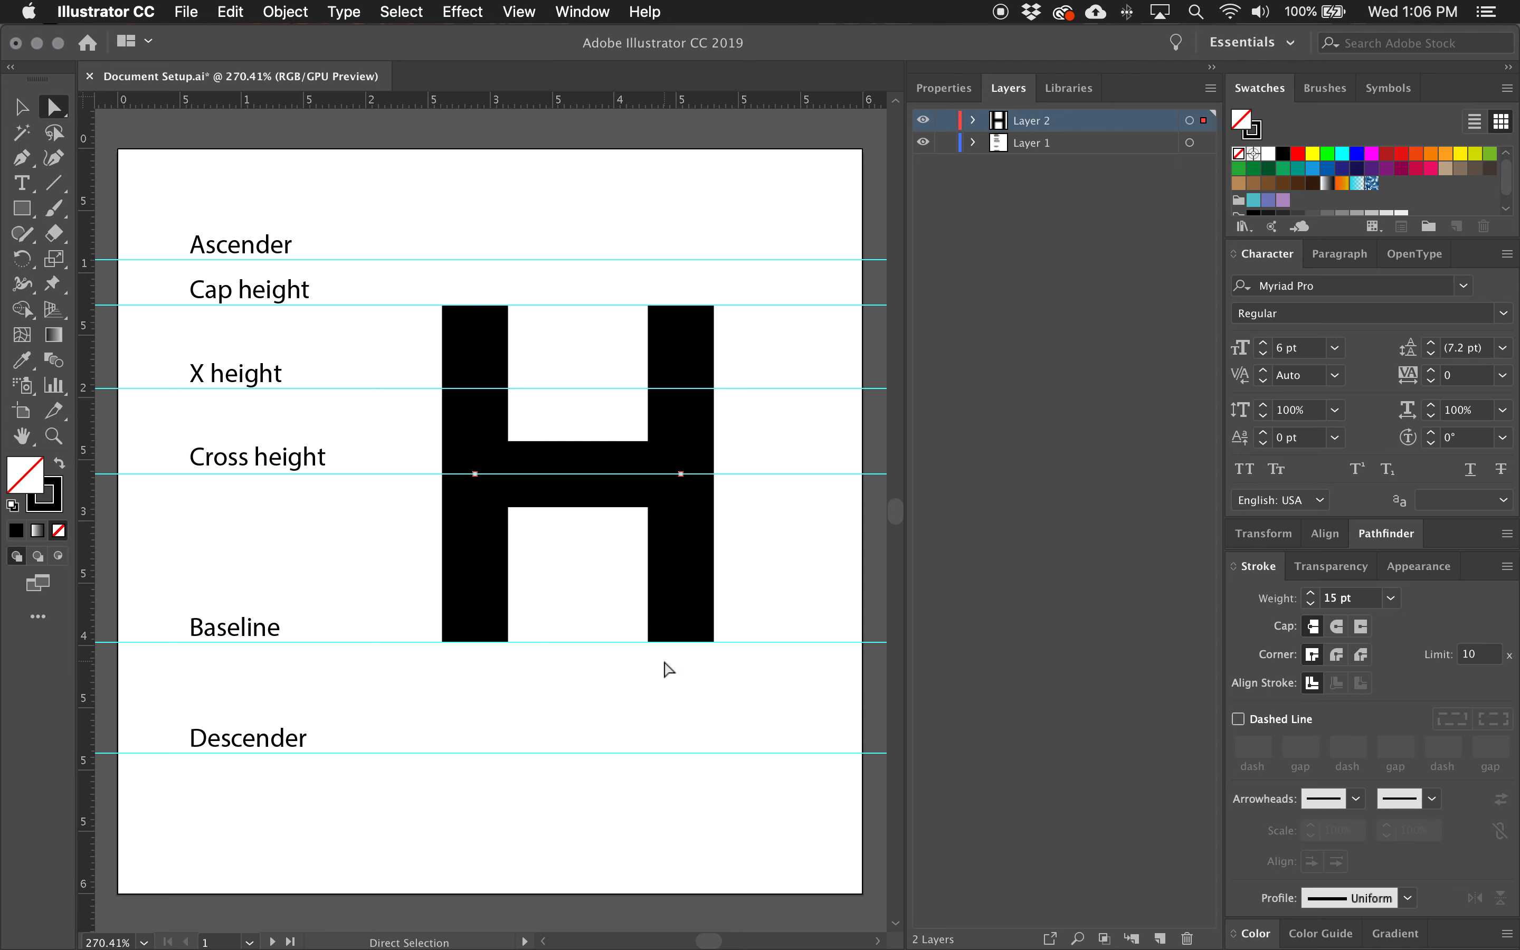
Nudge the crossbar, cross height guide and label up slightly, and lock Layer 1.
left_click_drag(591, 533, 580, 448)
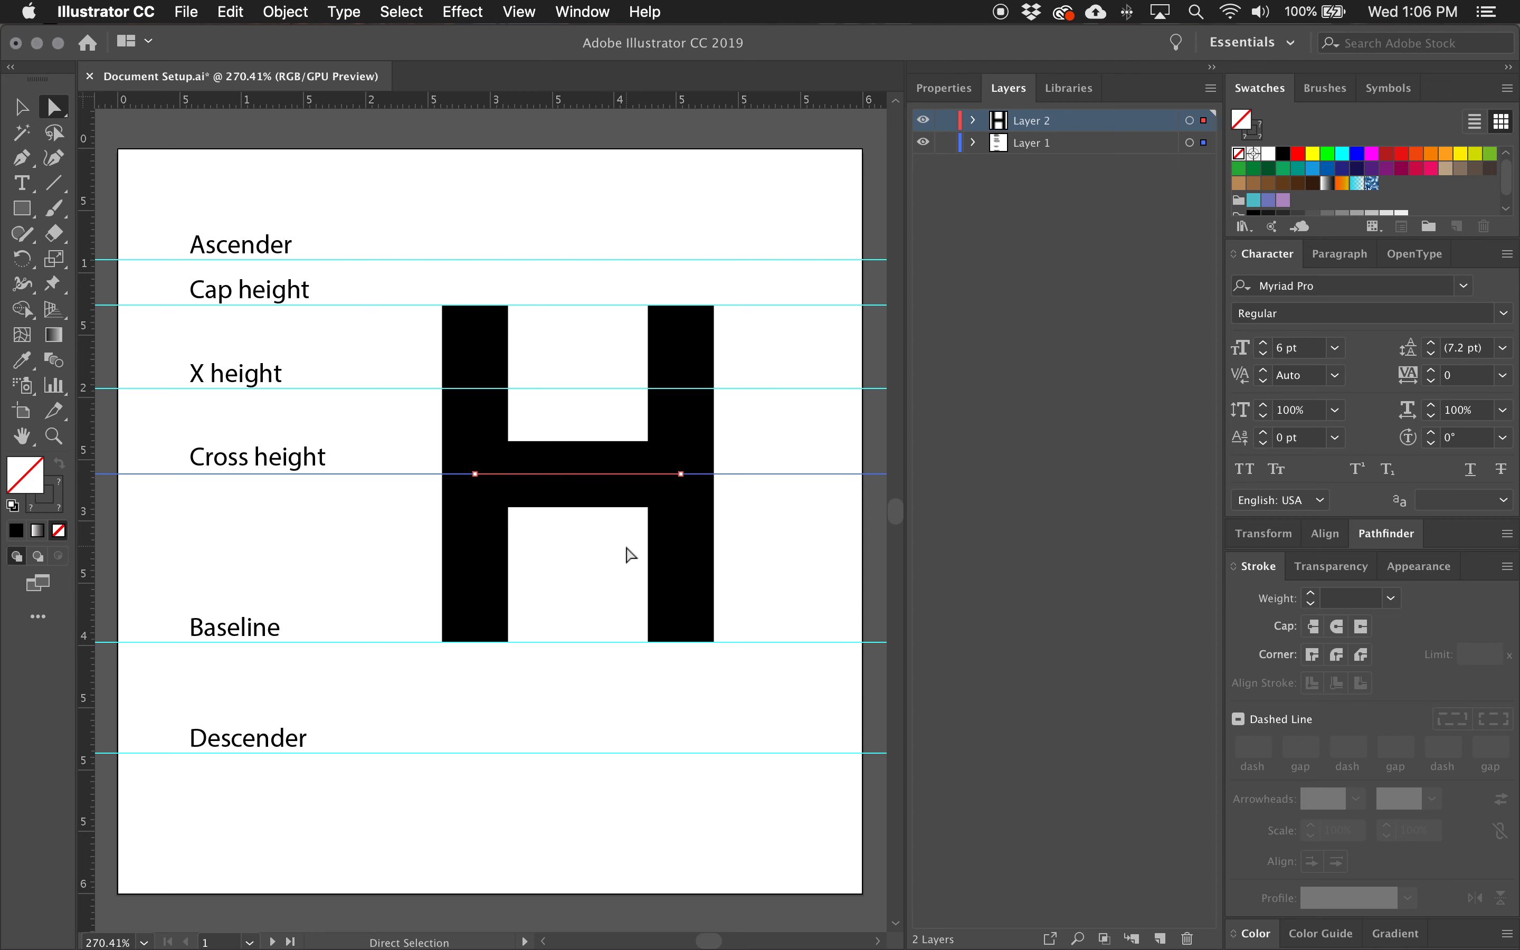
key("Up")
left_click(302, 461)
key("Up")
left_click(594, 567)
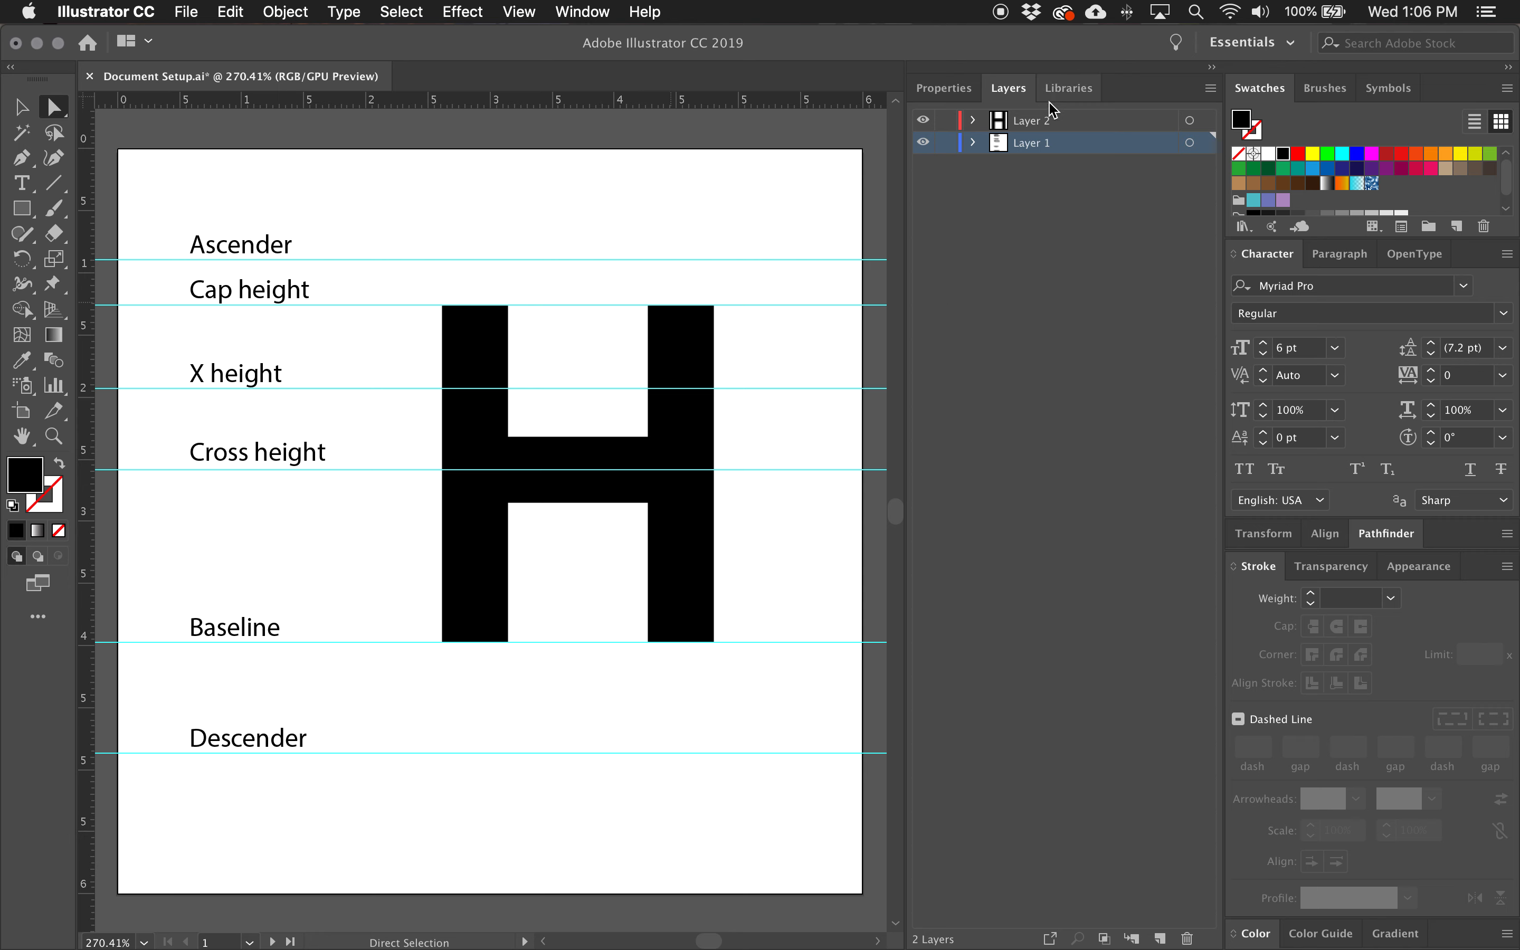
left_click(945, 143)
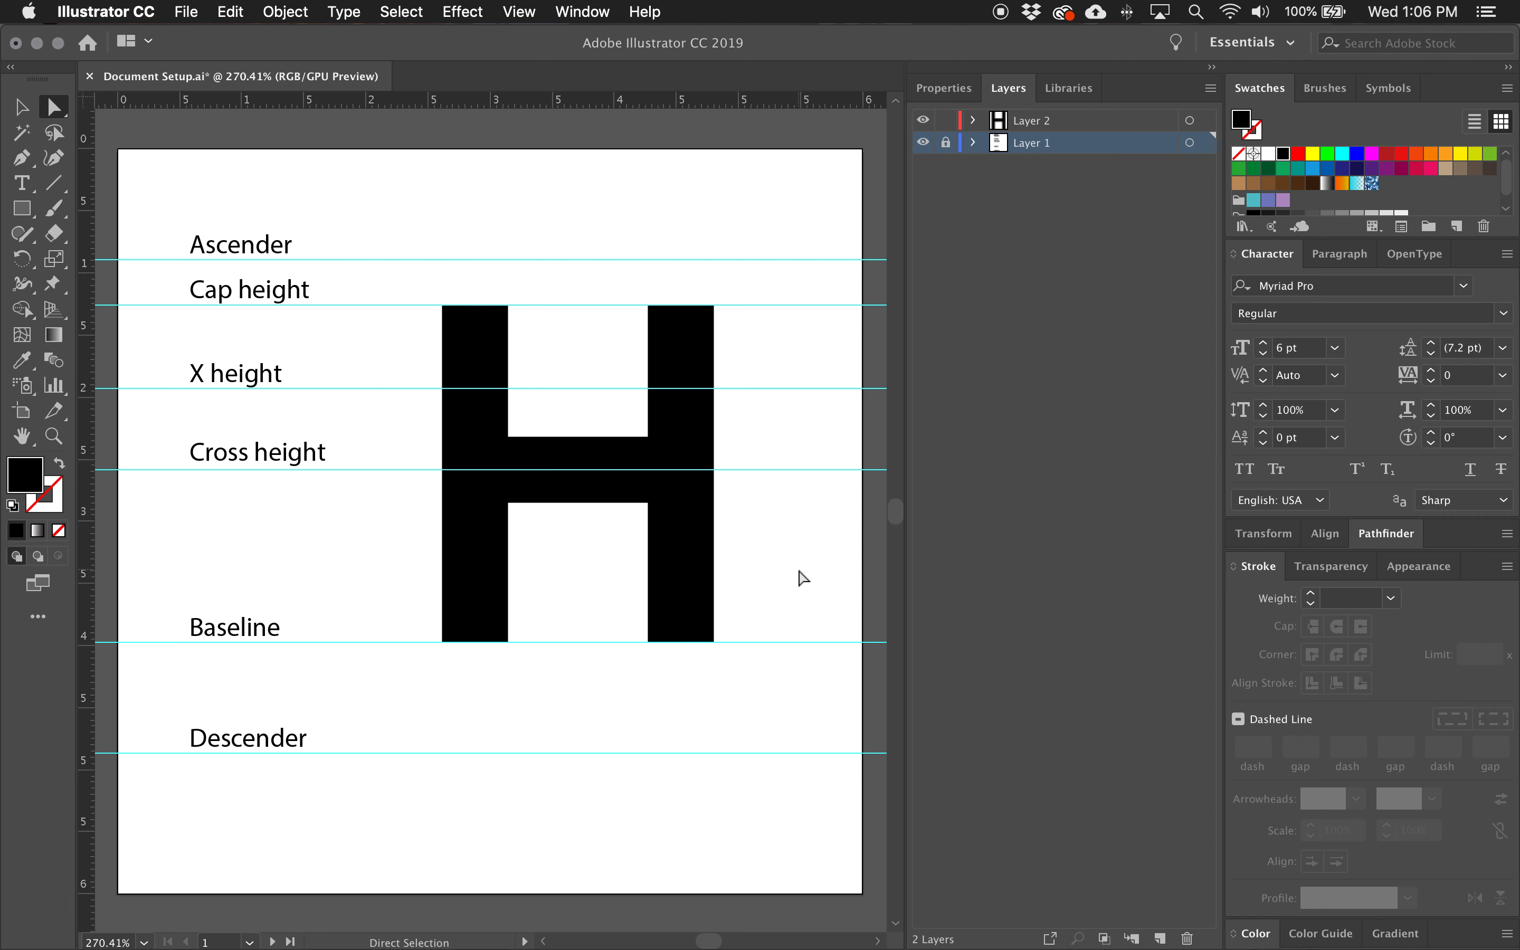
Select the whole H, try enlarging it from its upper-right corner, and undo the scaling.
key("v")
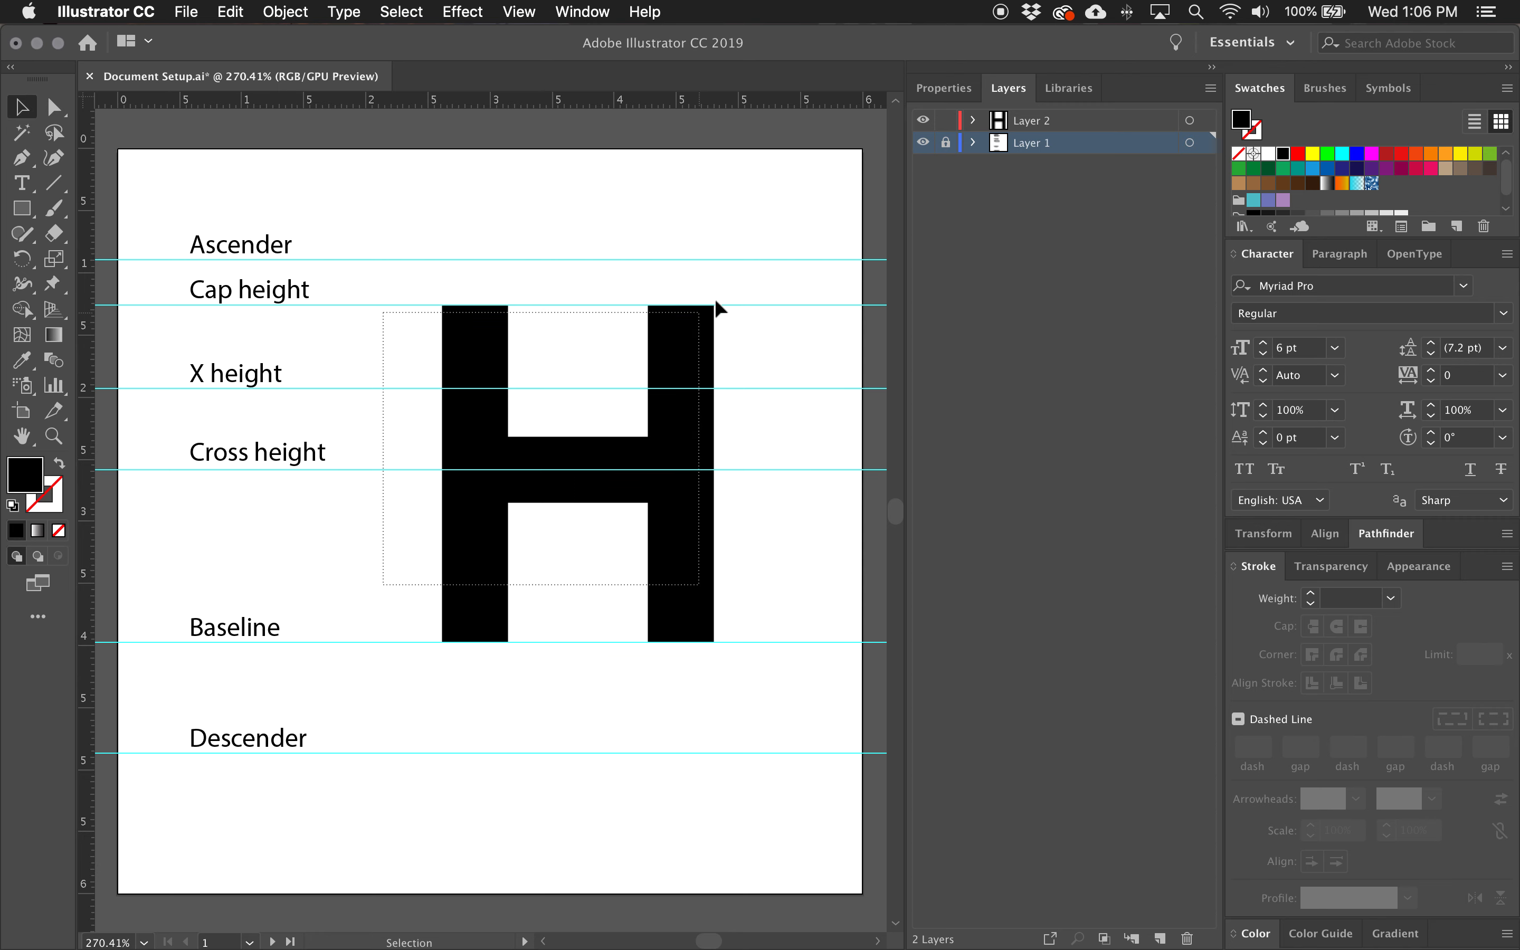
left_click_drag(714, 308, 737, 304)
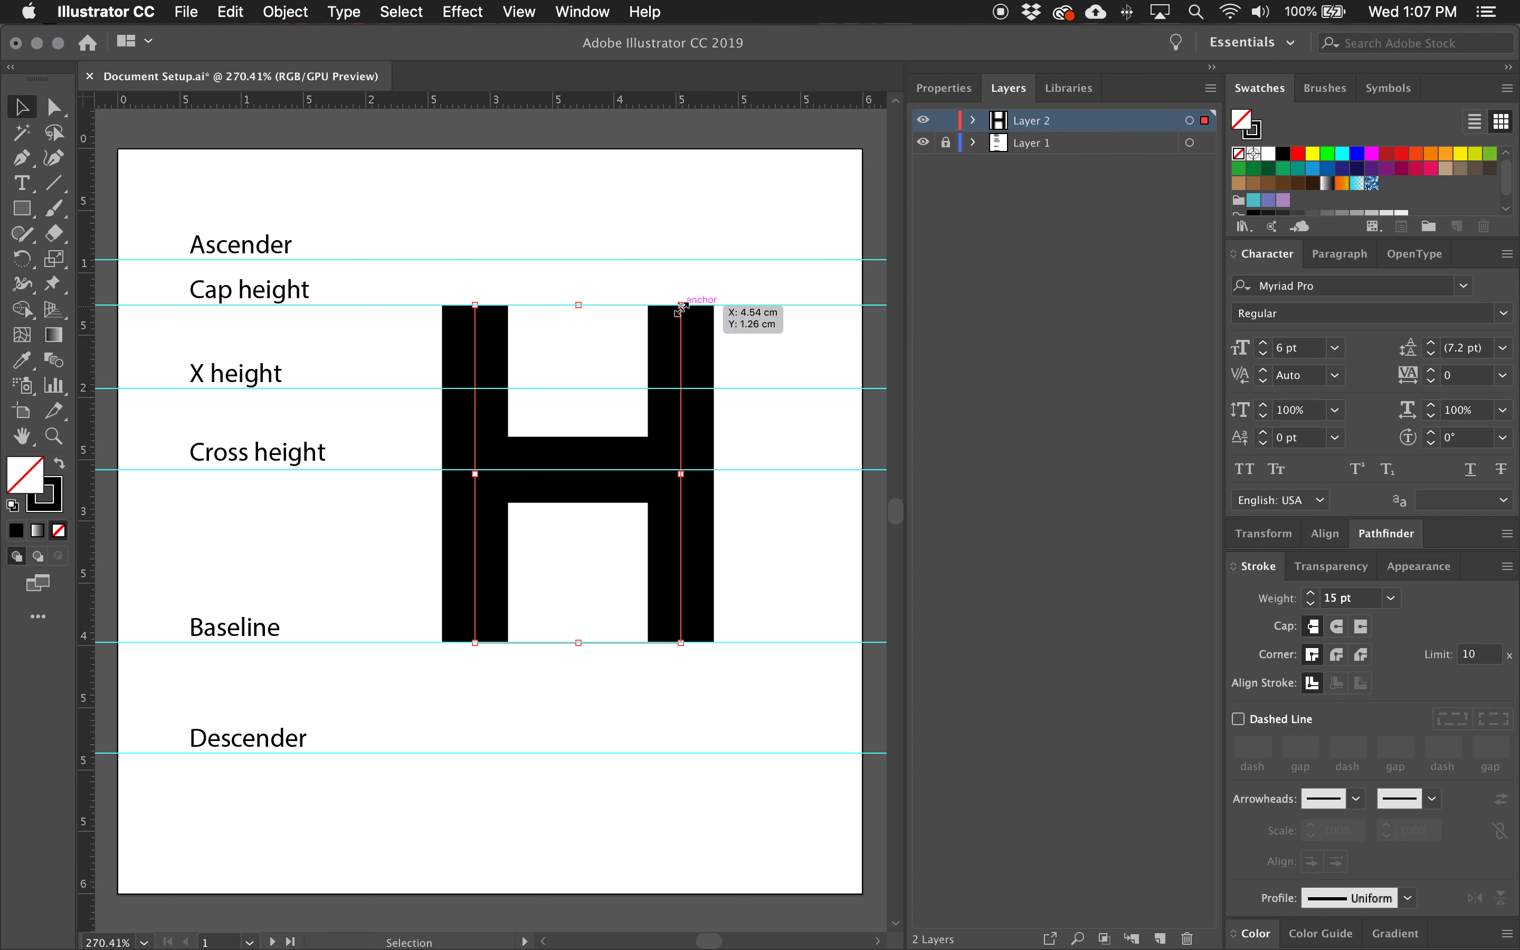
left_click_drag(681, 306, 810, 213)
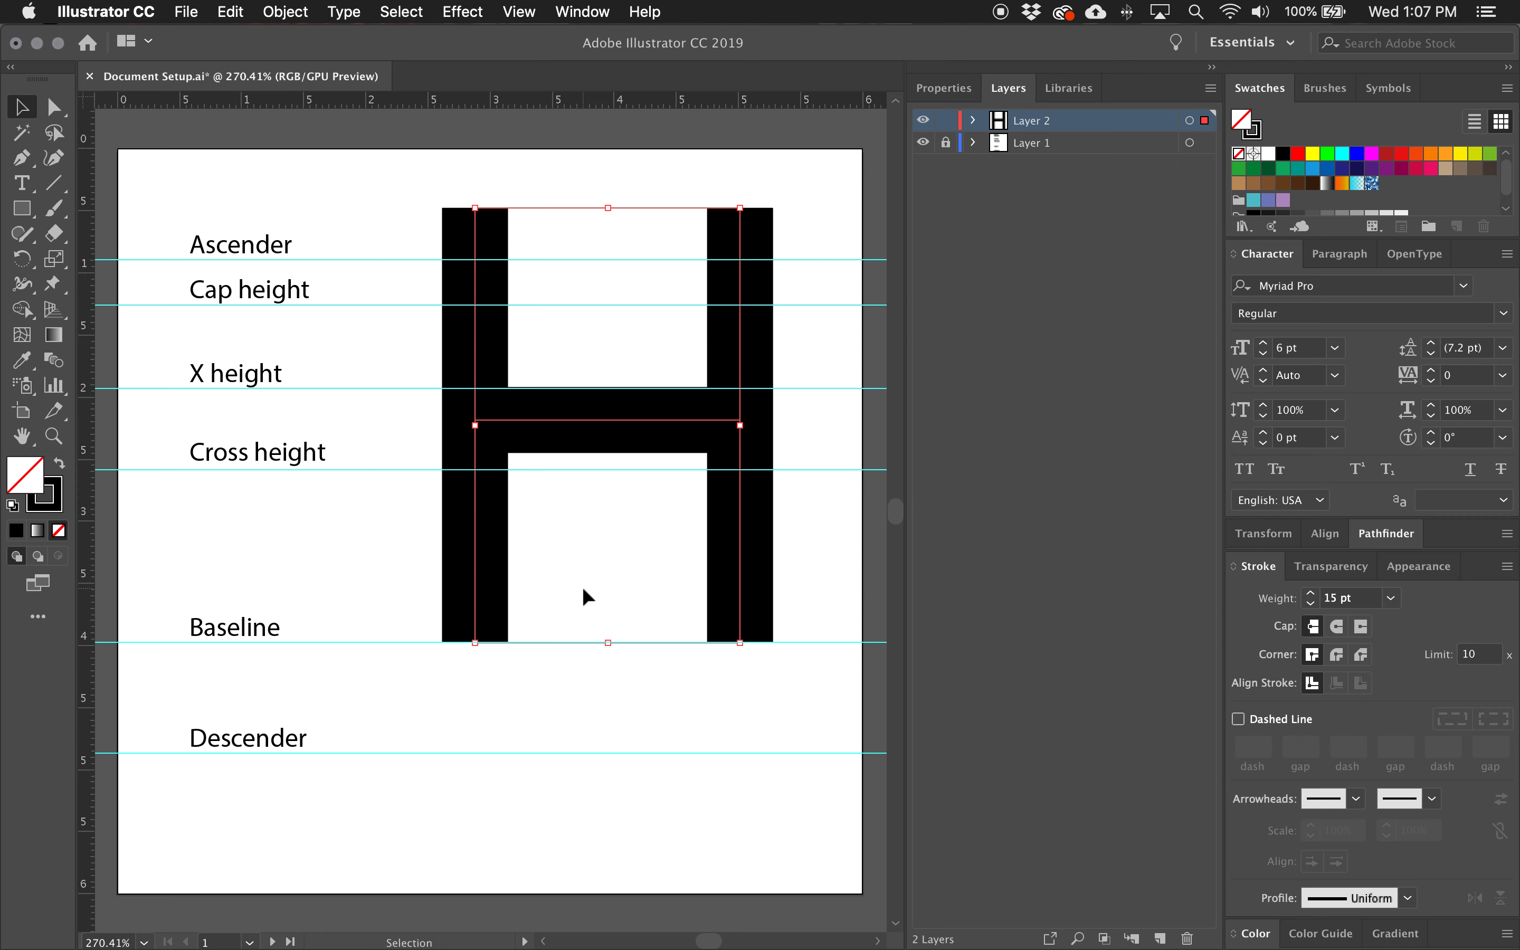
key("super+z")
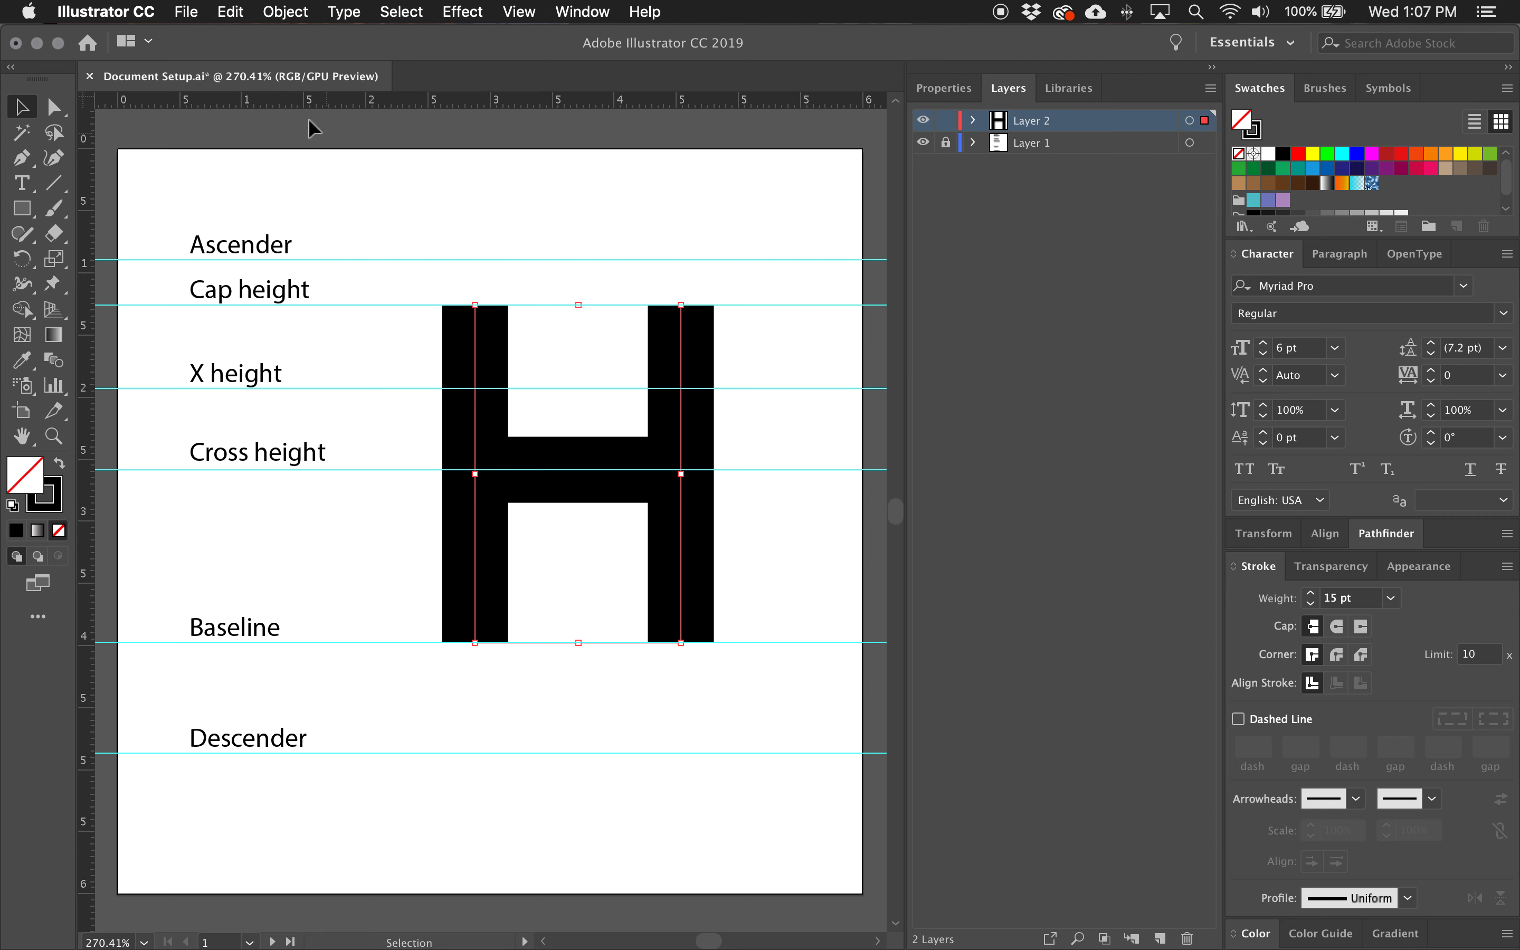
Convert the H's three strokes to outlined shapes with Outline Stroke and undo the conversion.
left_click(284, 14)
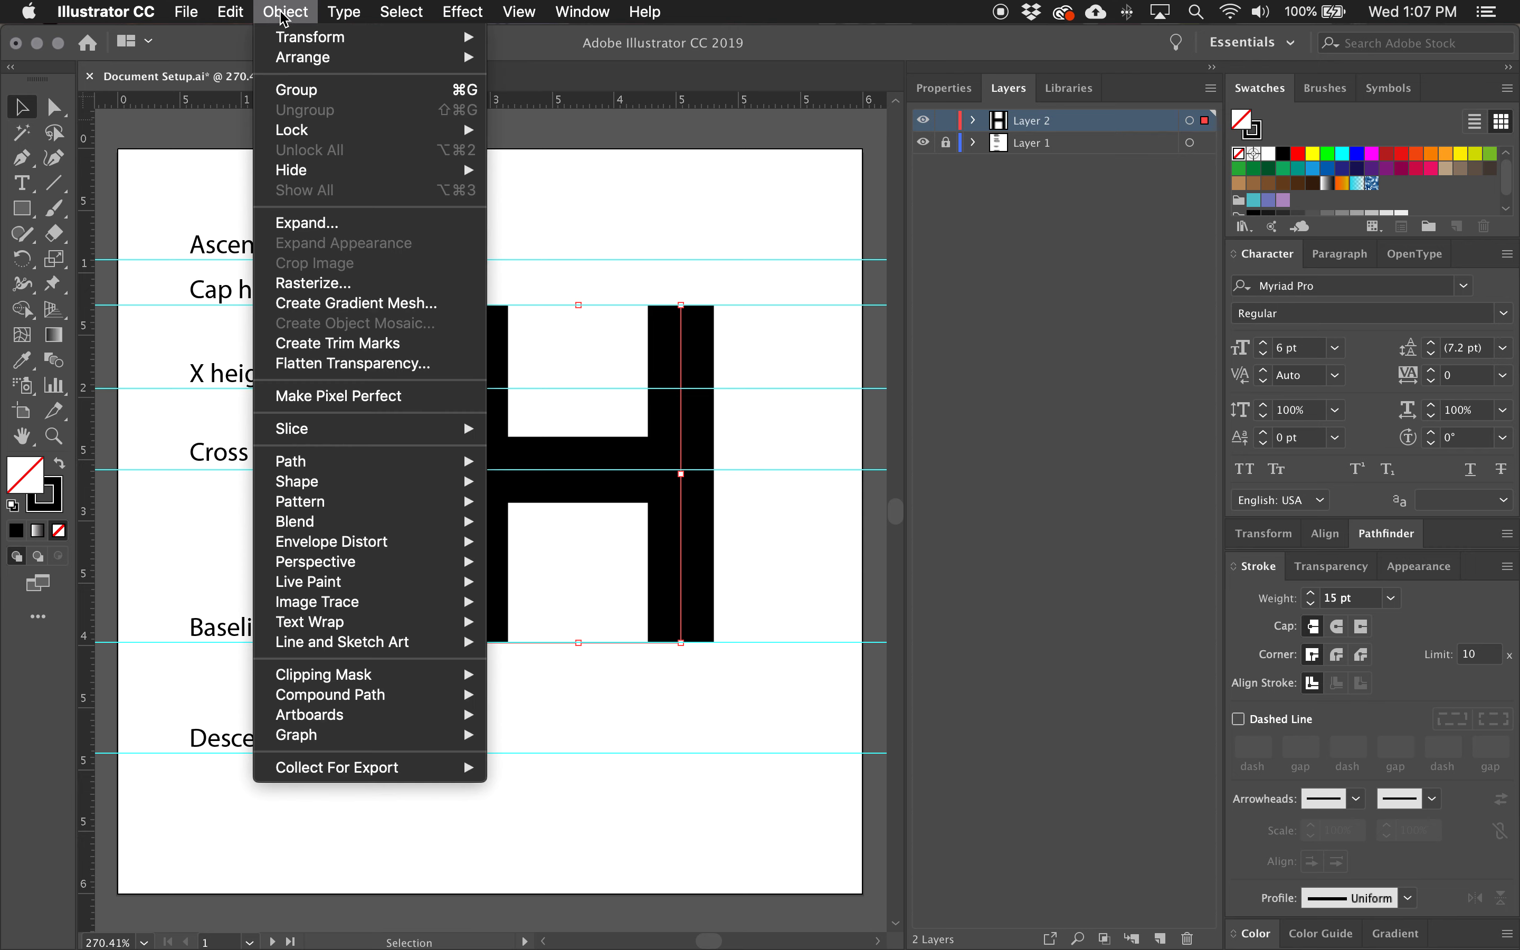
mouse_move(361, 475)
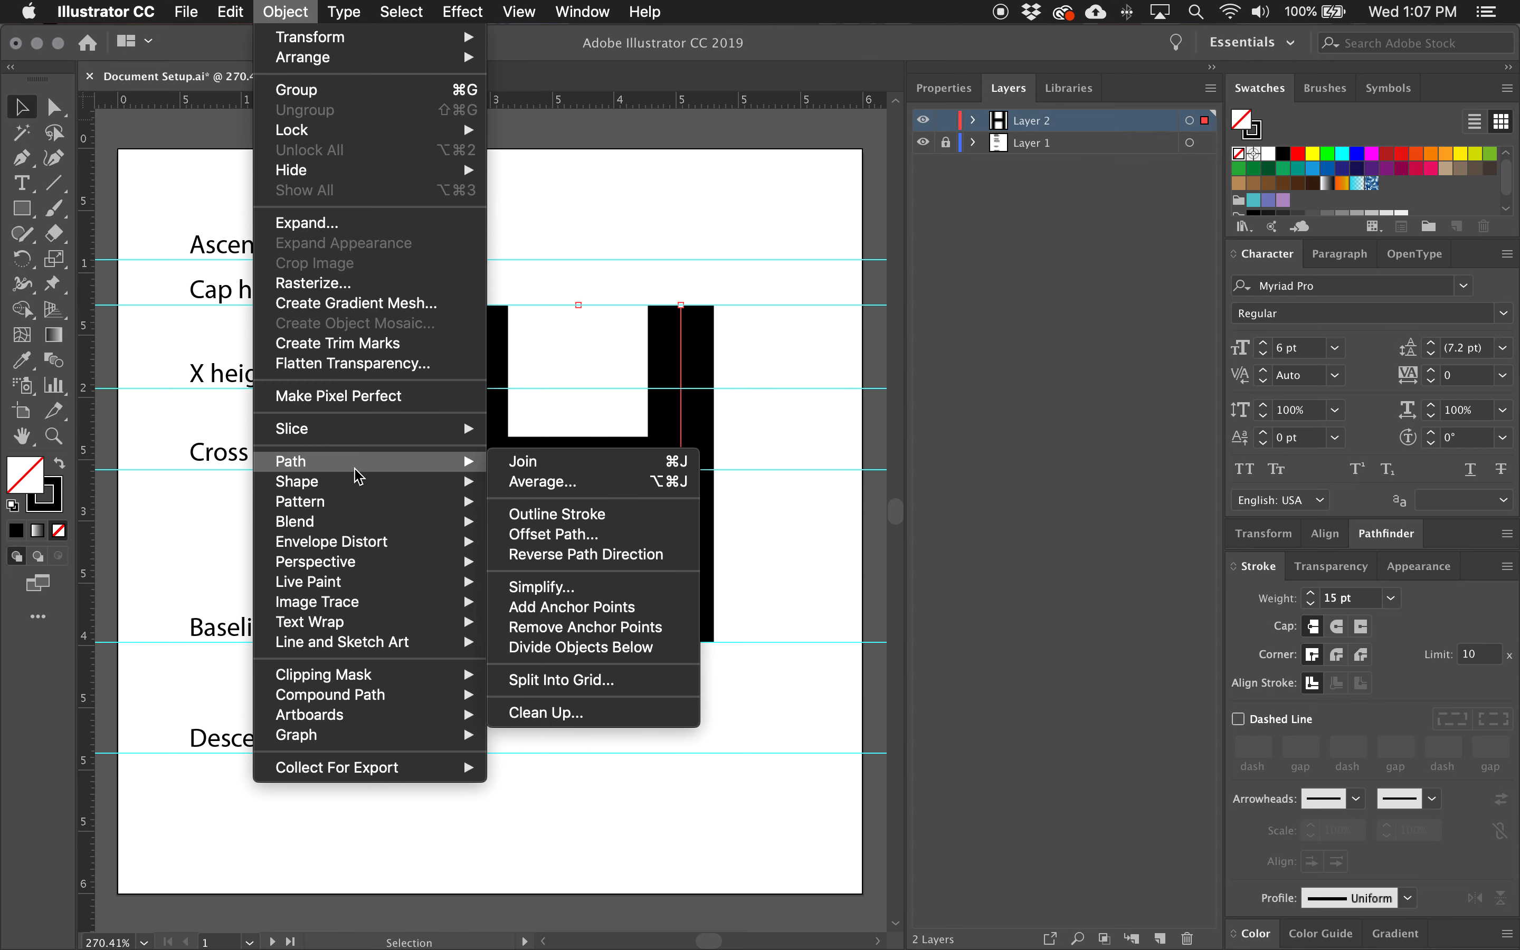
left_click(562, 517)
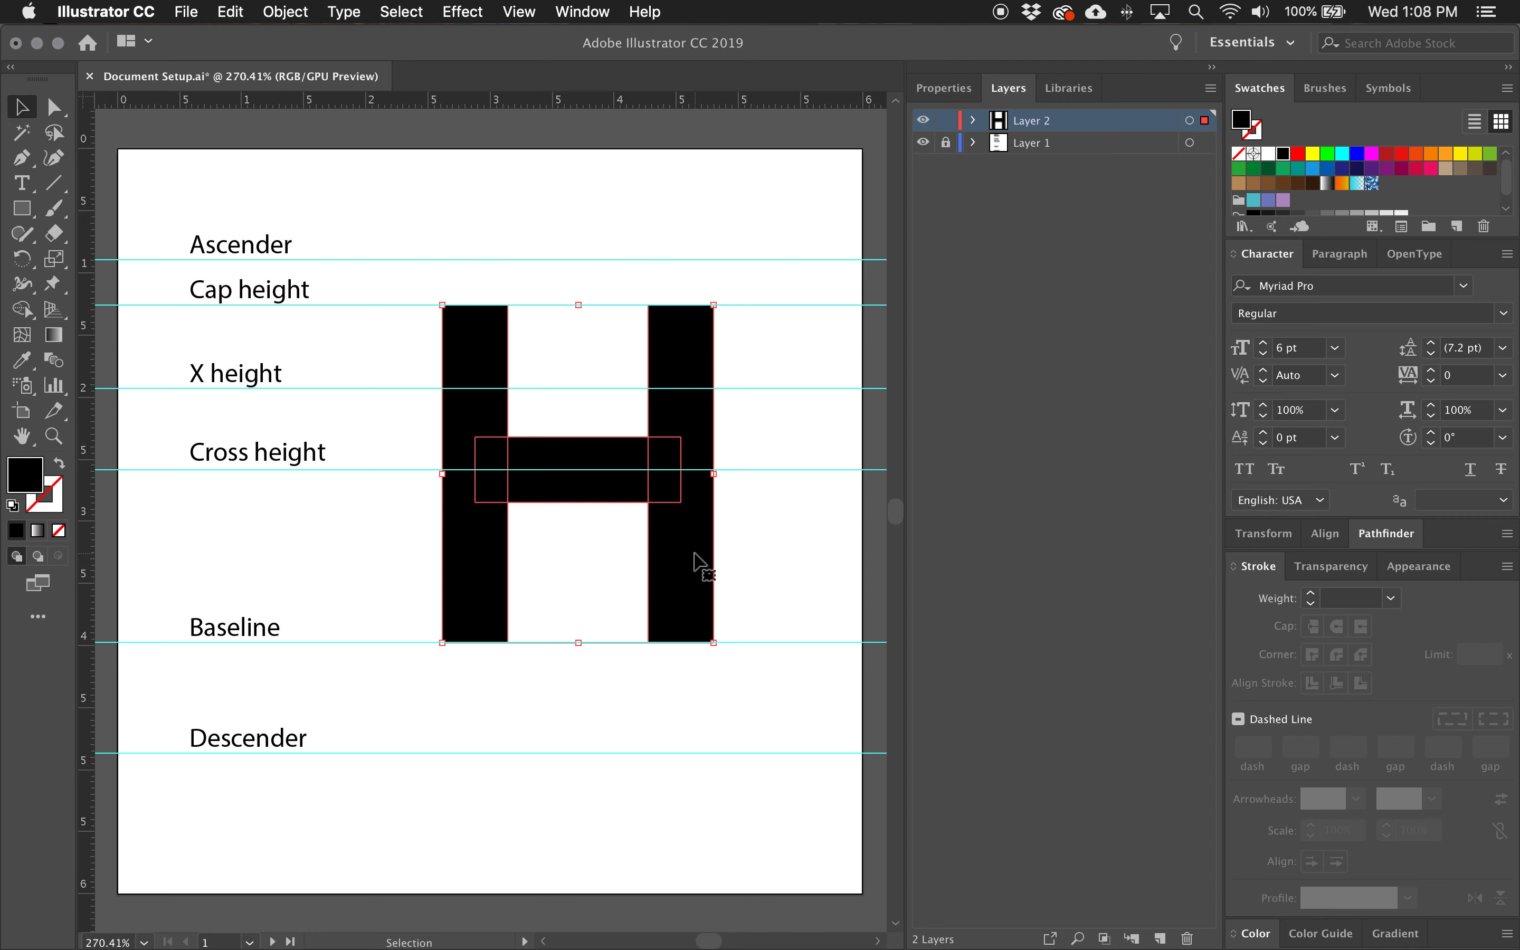
key("a")
key("super+z")
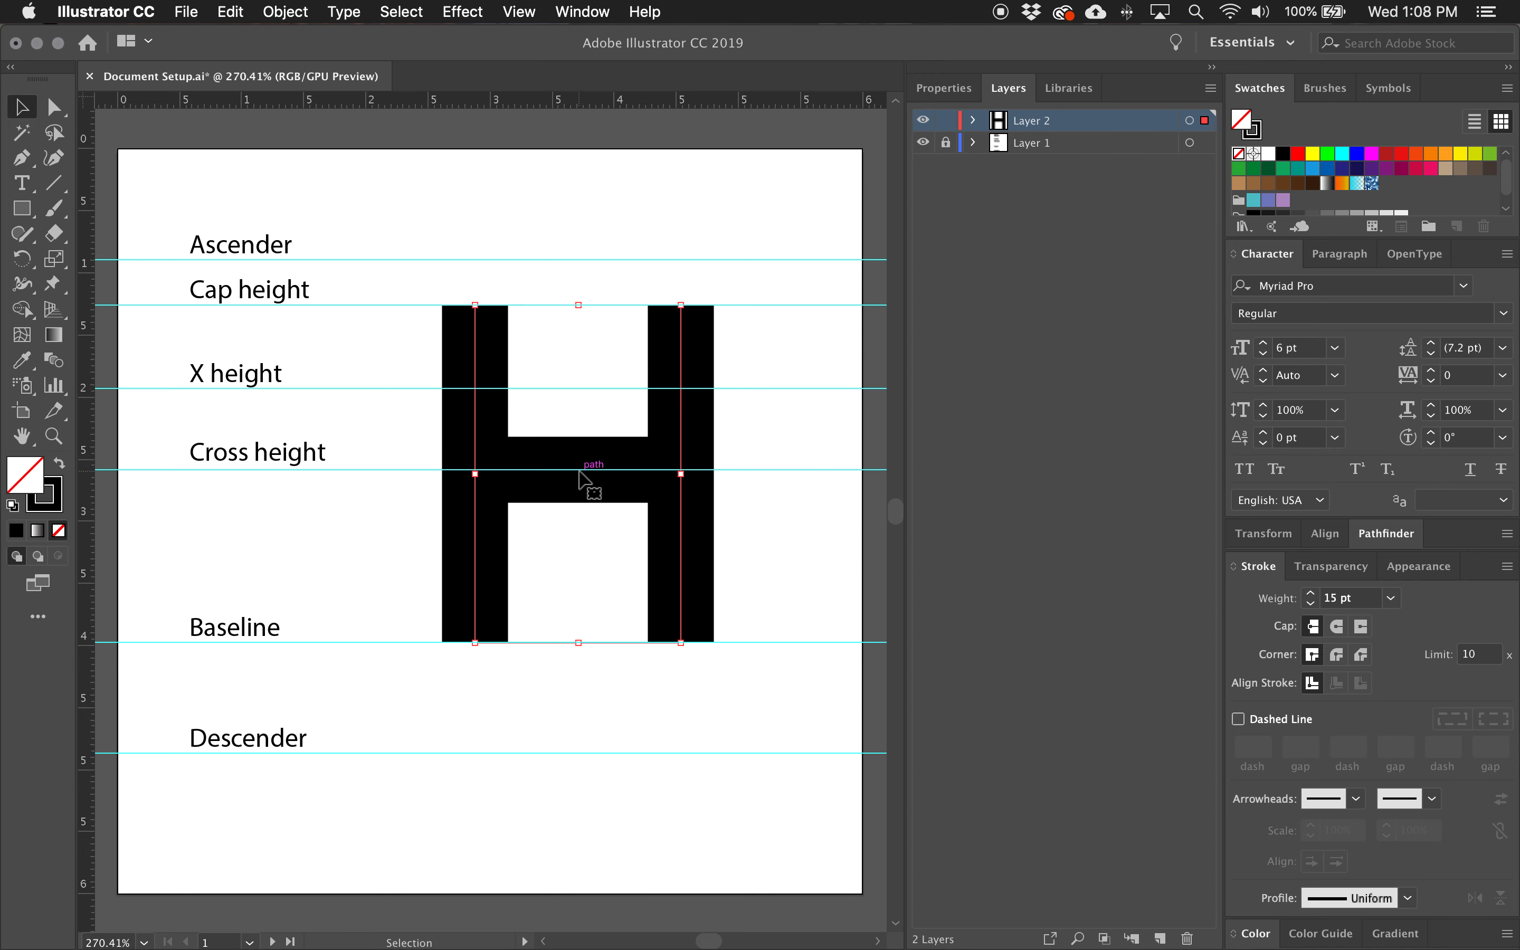
Expand Layer 2 and duplicate the H's three selected stroke paths in place within the layer.
scroll(532, 485, "left", 3)
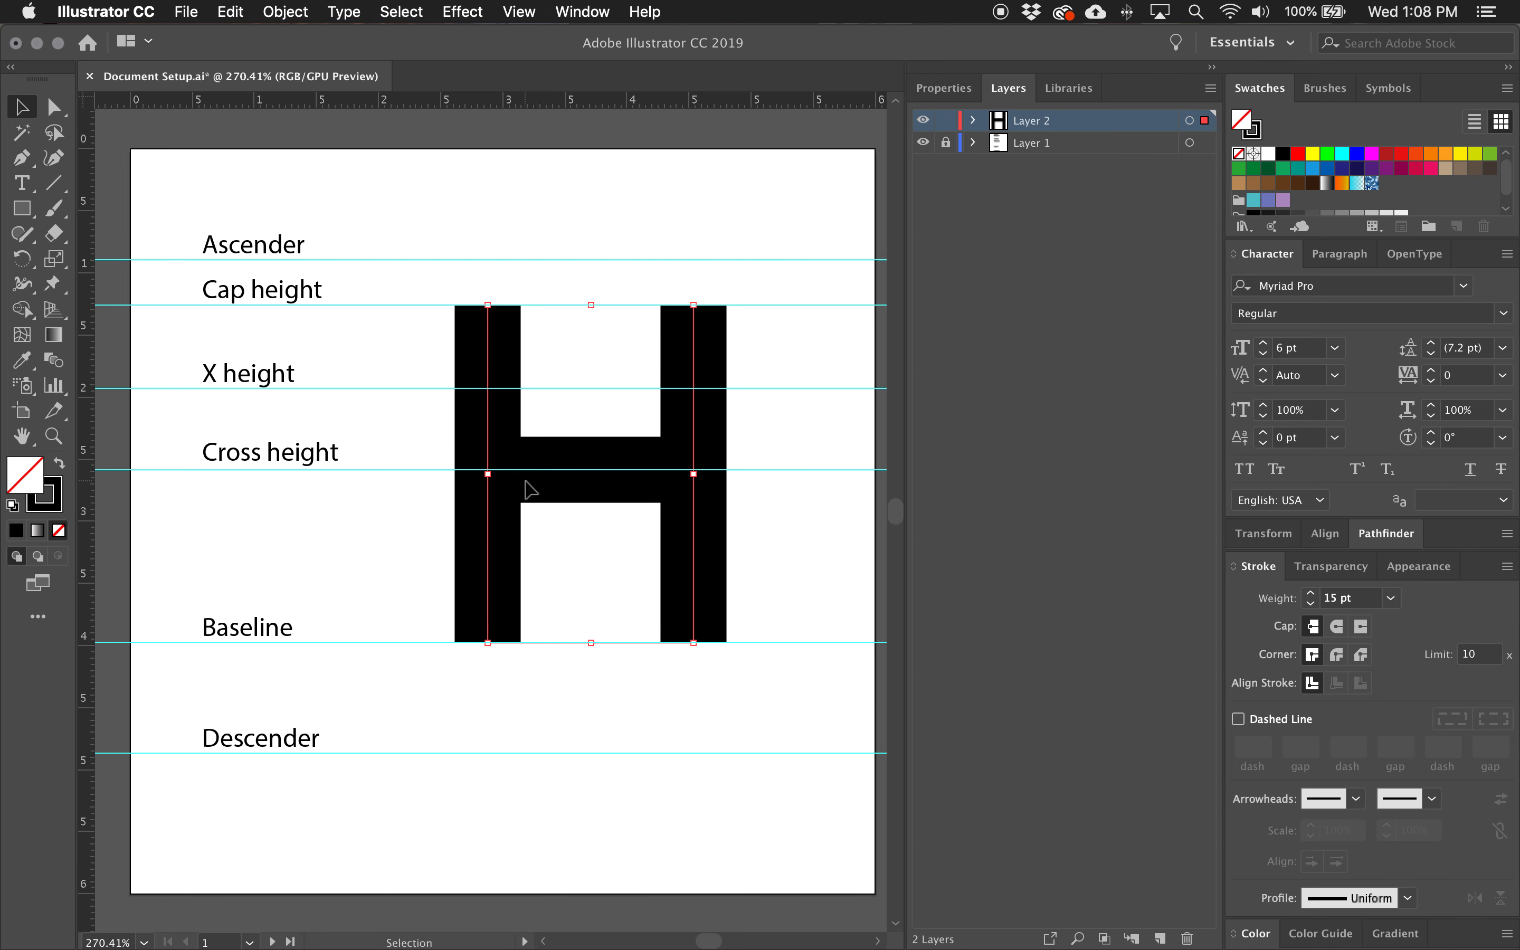
scroll(654, 504, "right", 1)
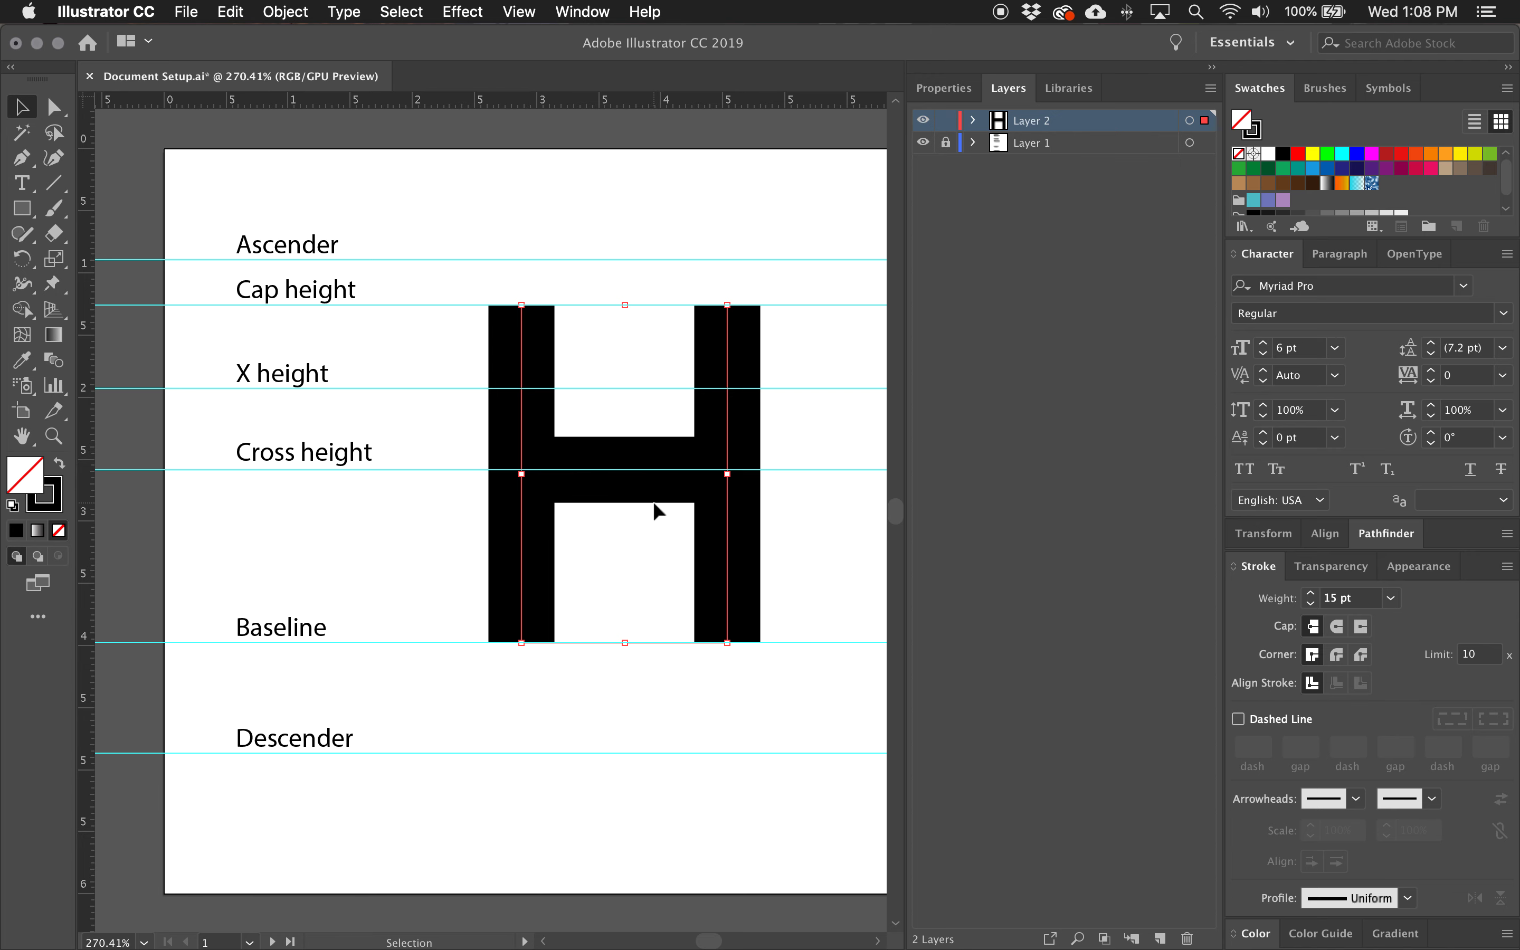
scroll(653, 501, "right", 3)
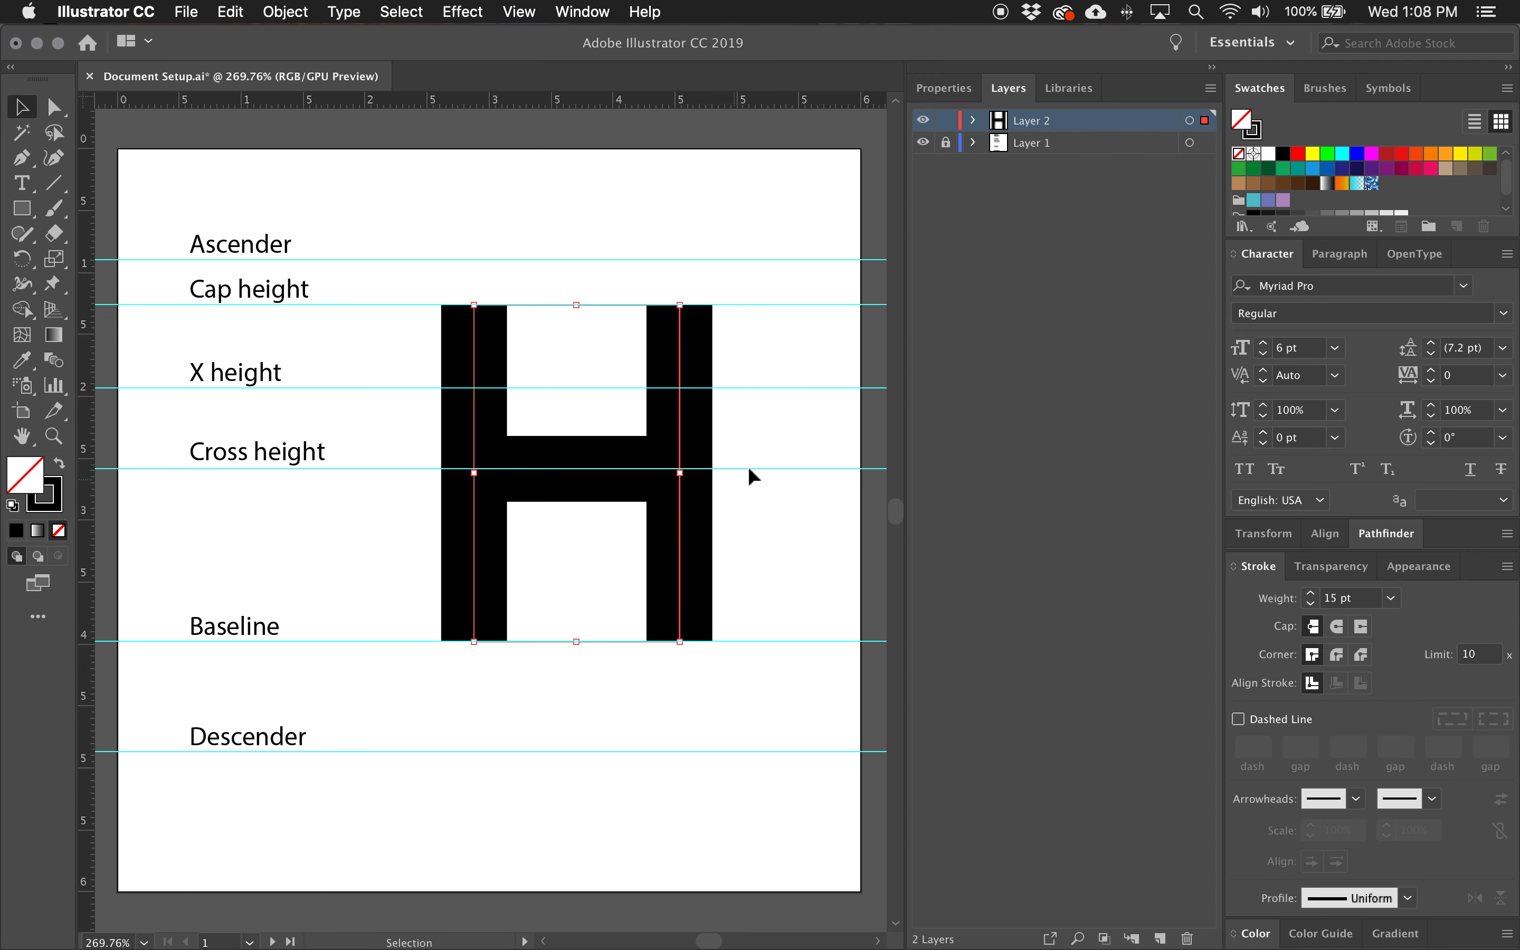
left_click(974, 125)
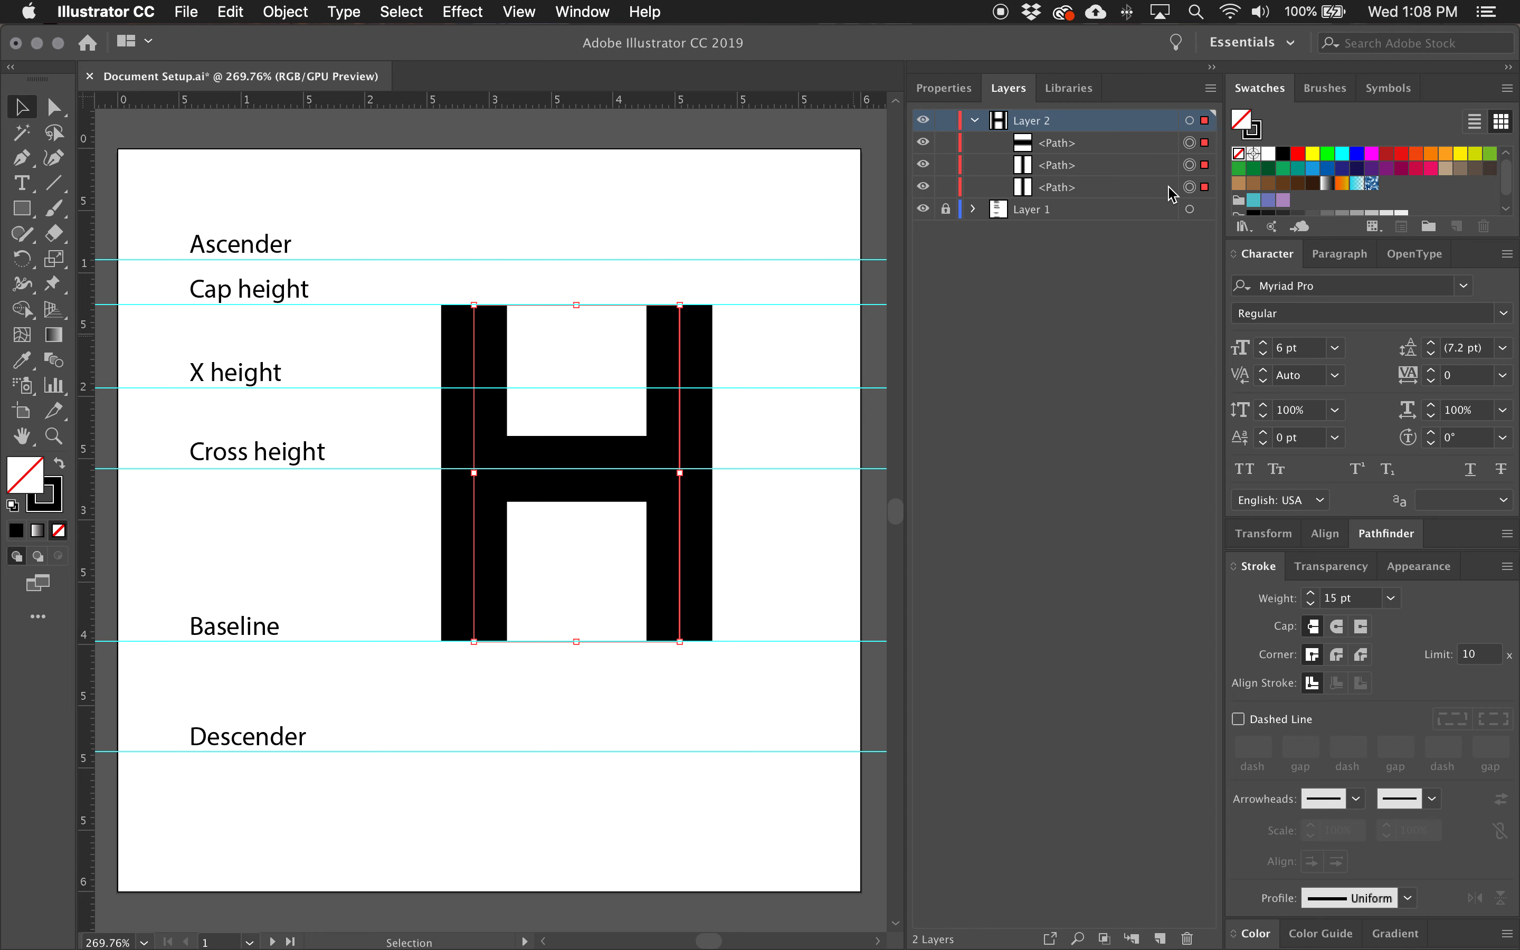
key("super+c")
key("super+b")
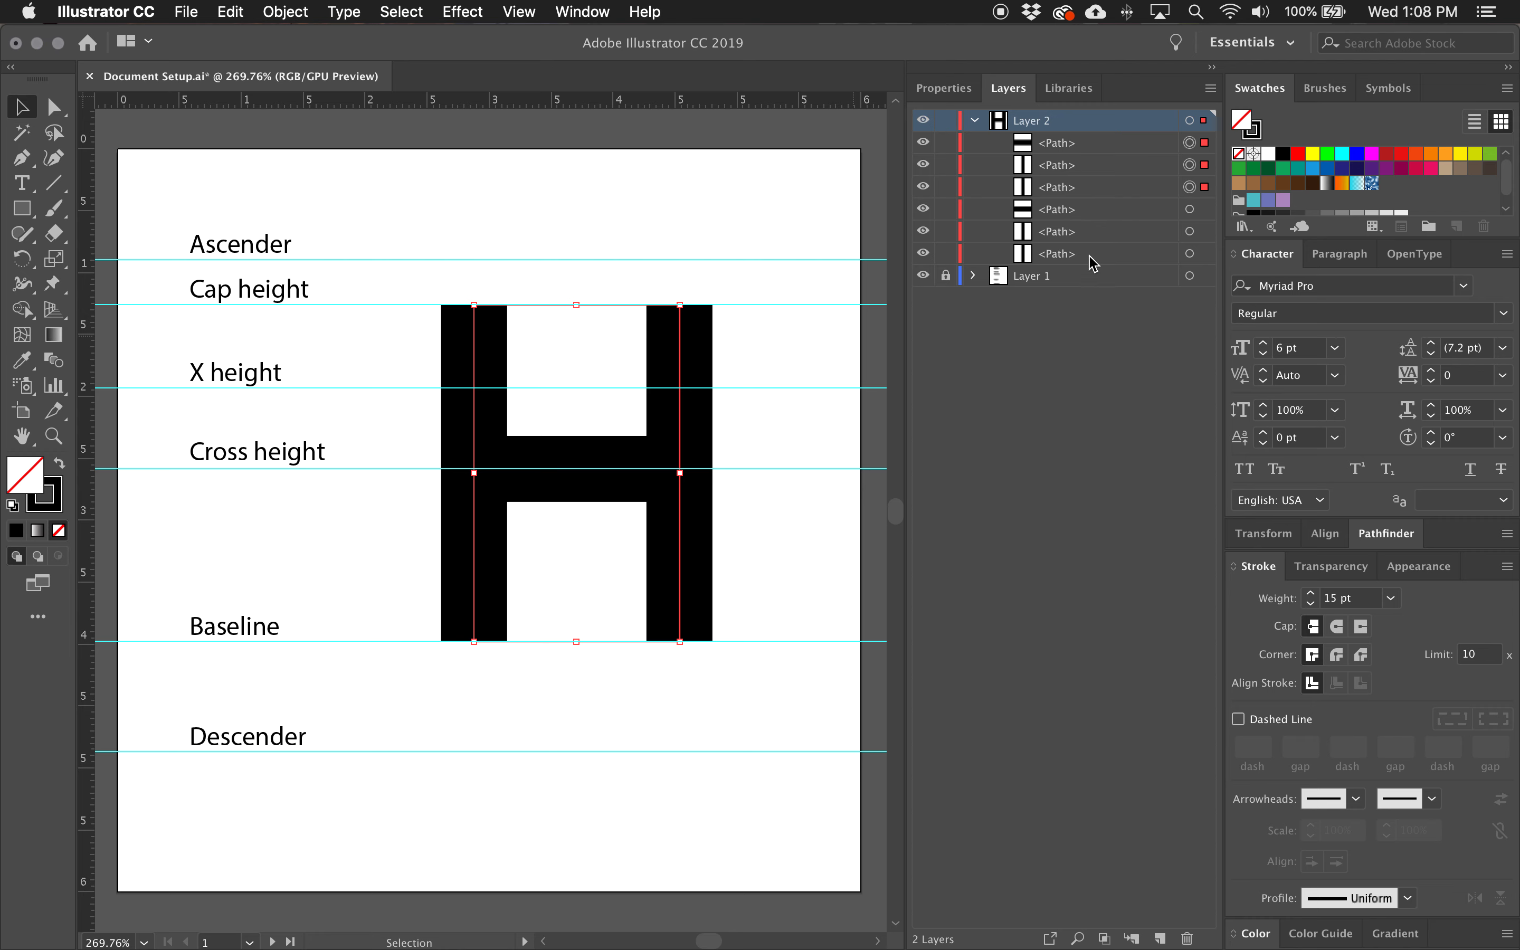
Check the duplicate by hiding and showing the upper three paths of Layer 2, and reselect those three.
left_click_drag(923, 142, 921, 190)
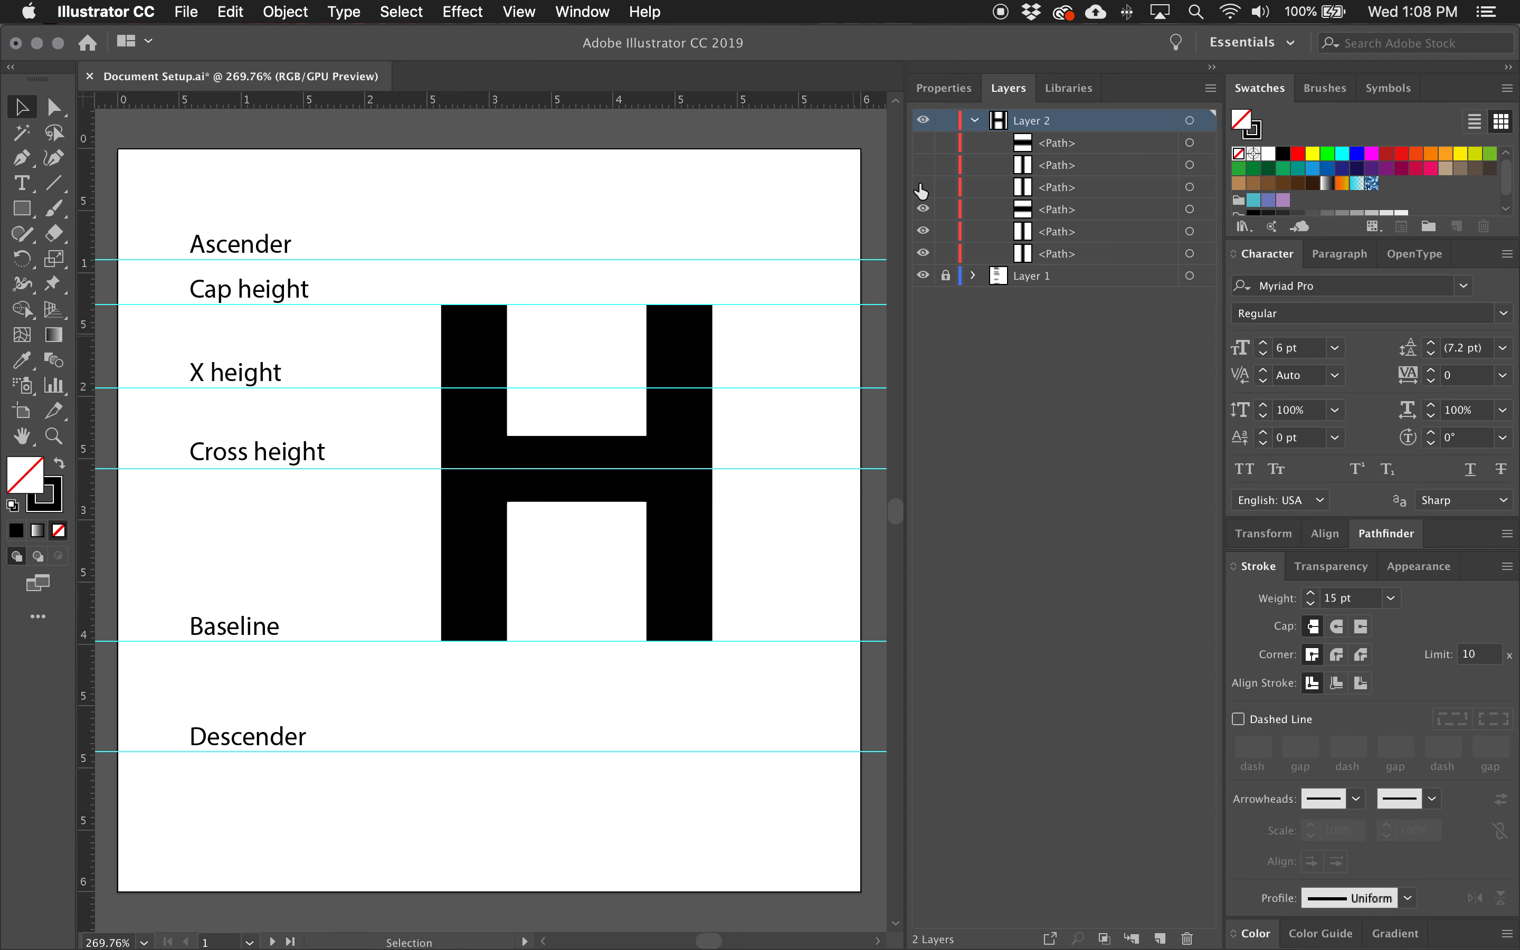
left_click_drag(923, 147, 919, 189)
left_click(923, 143)
left_click(1203, 144)
left_click(1204, 165, "shift")
left_click(1204, 187, "shift")
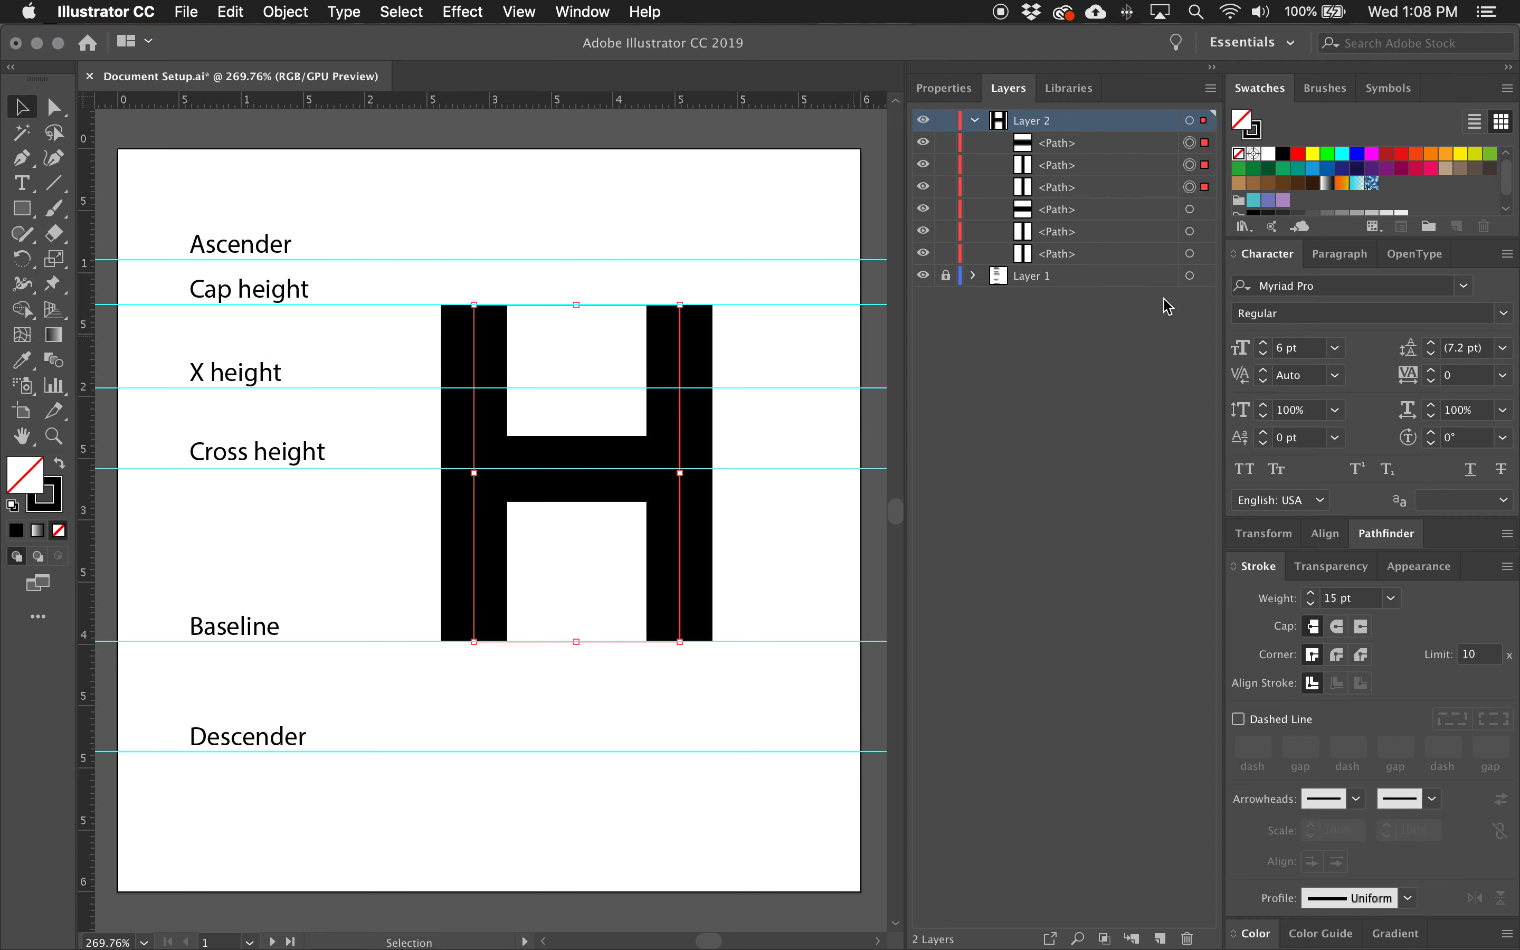
Select the lower three paths of Layer 2, then lock and hide them as an editable backup.
left_click(1204, 209)
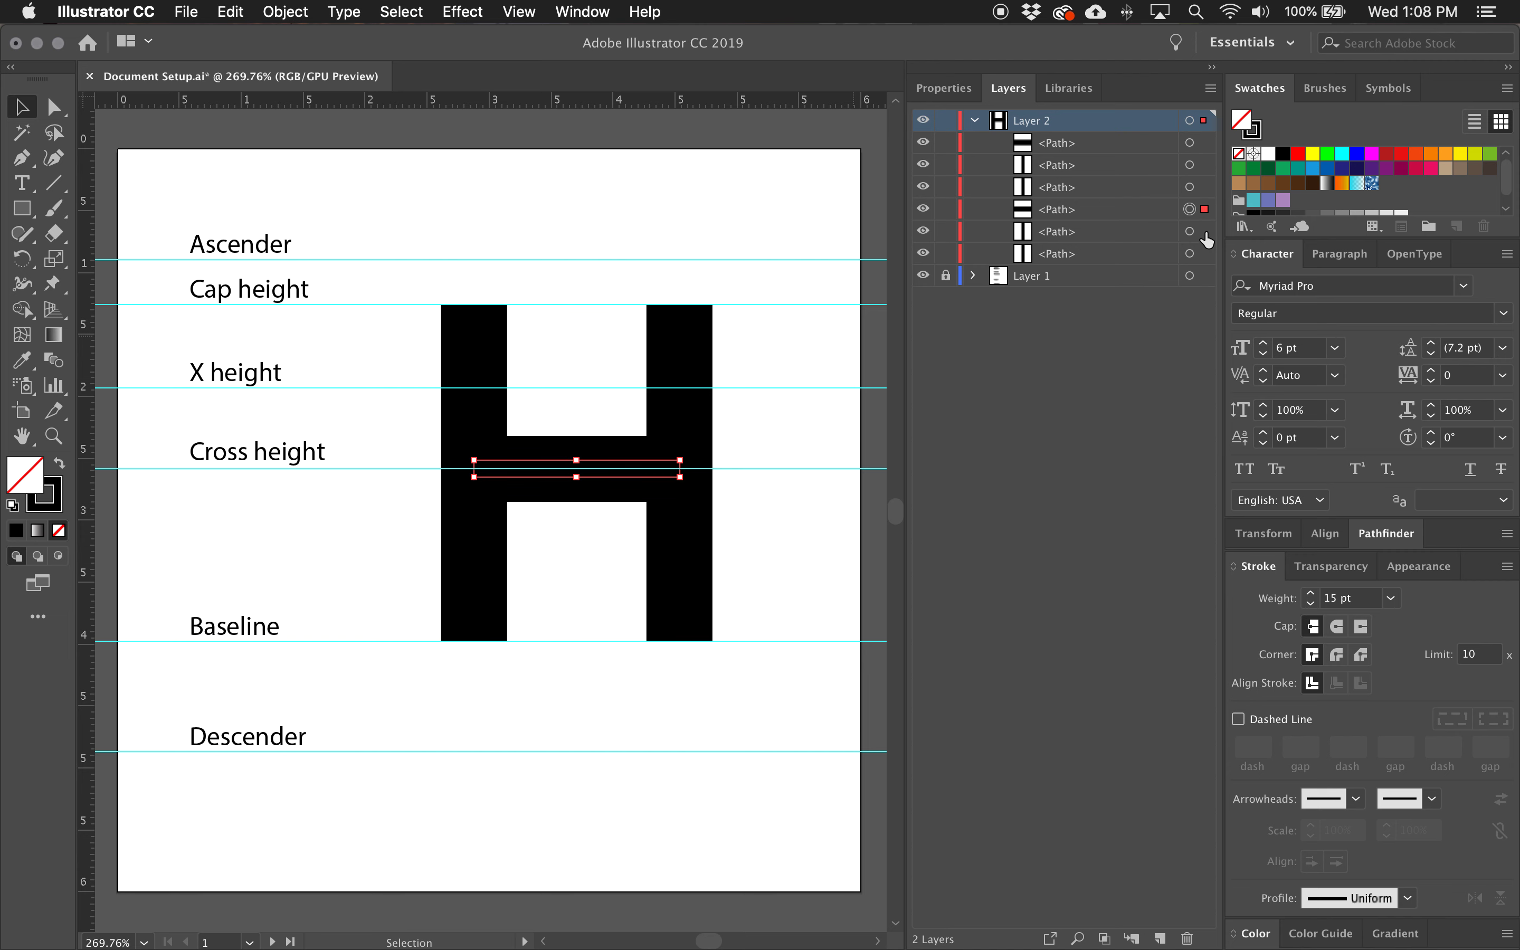
left_click(1204, 231, "shift")
left_click(1203, 254, "shift")
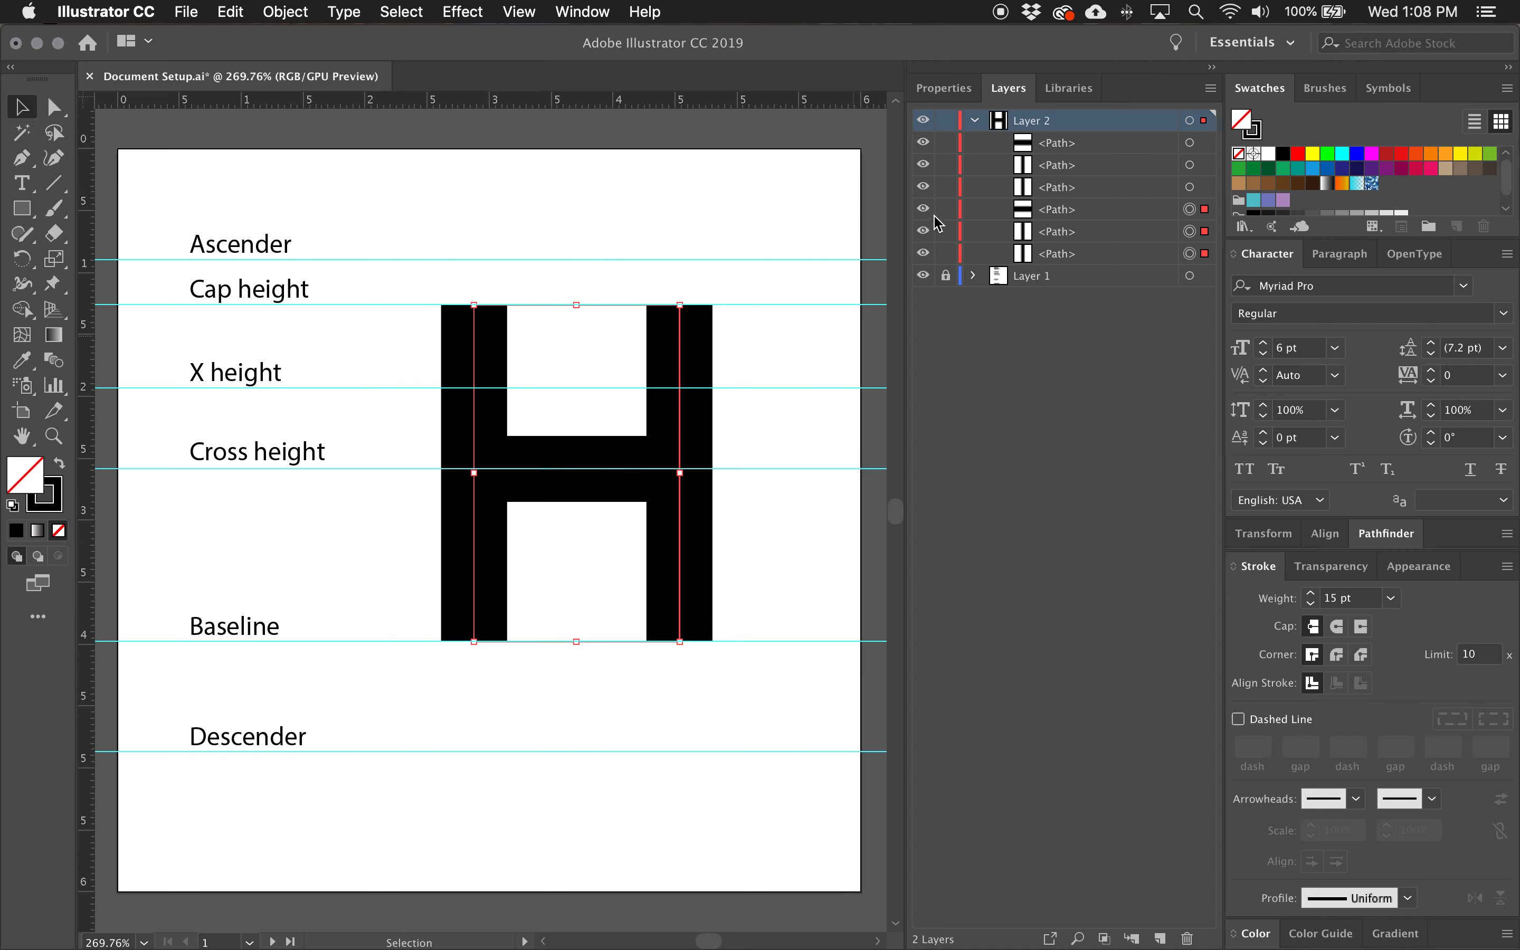
left_click_drag(946, 214, 919, 254)
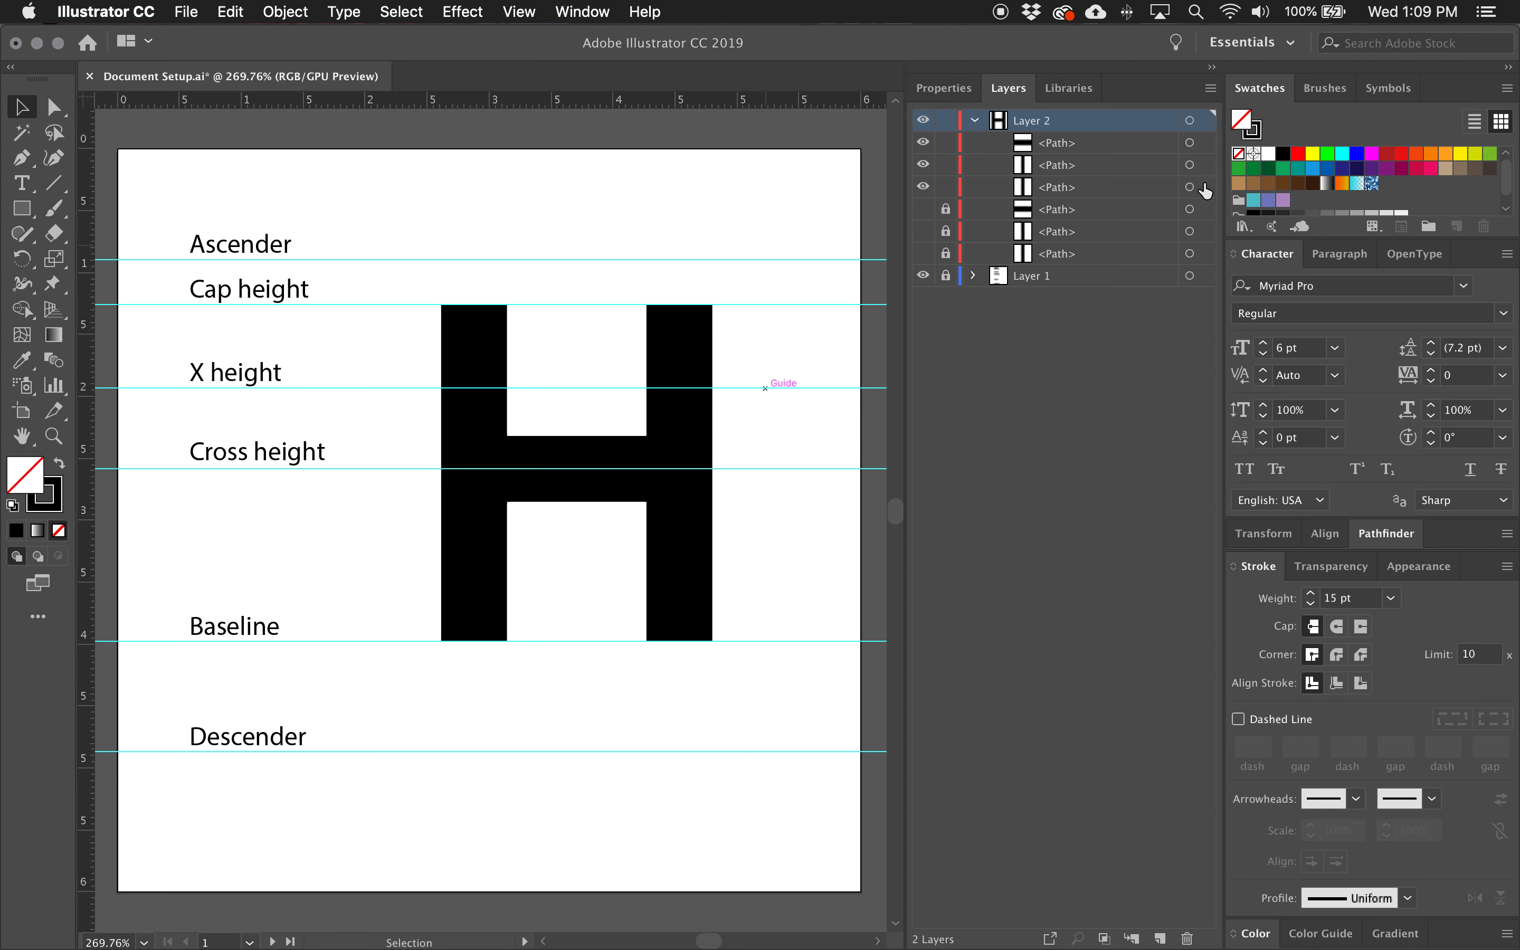
Select the three visible H paths and convert them to filled shapes with Outline Stroke.
left_click(1204, 142)
left_click(1204, 165, "shift")
left_click(1204, 187, "shift")
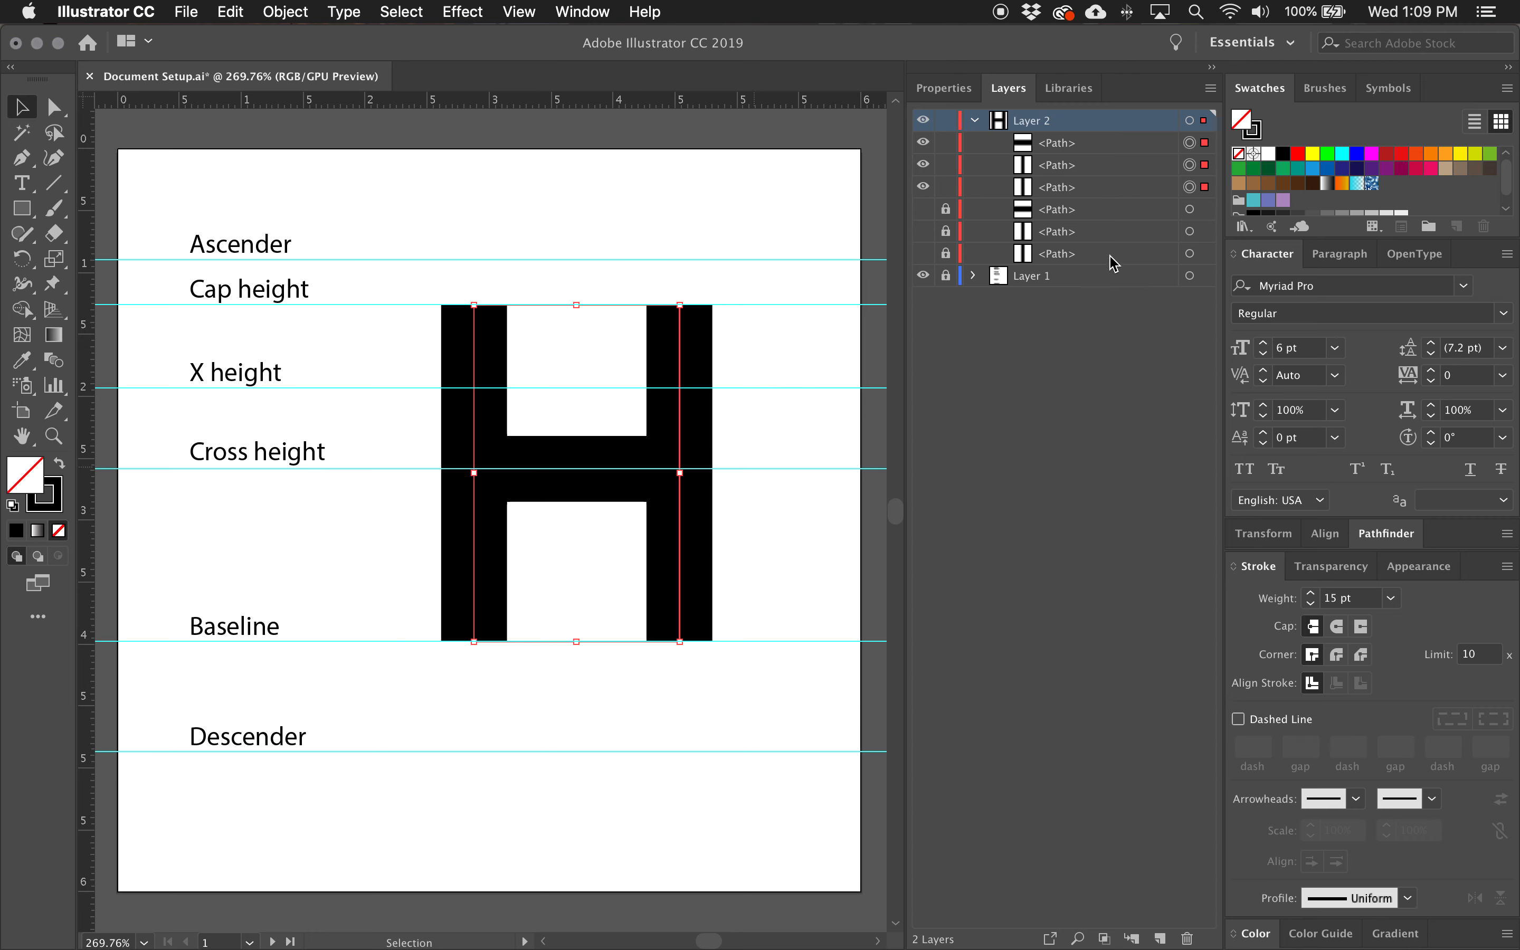
left_click_drag(767, 666, 390, 243)
left_click(285, 11)
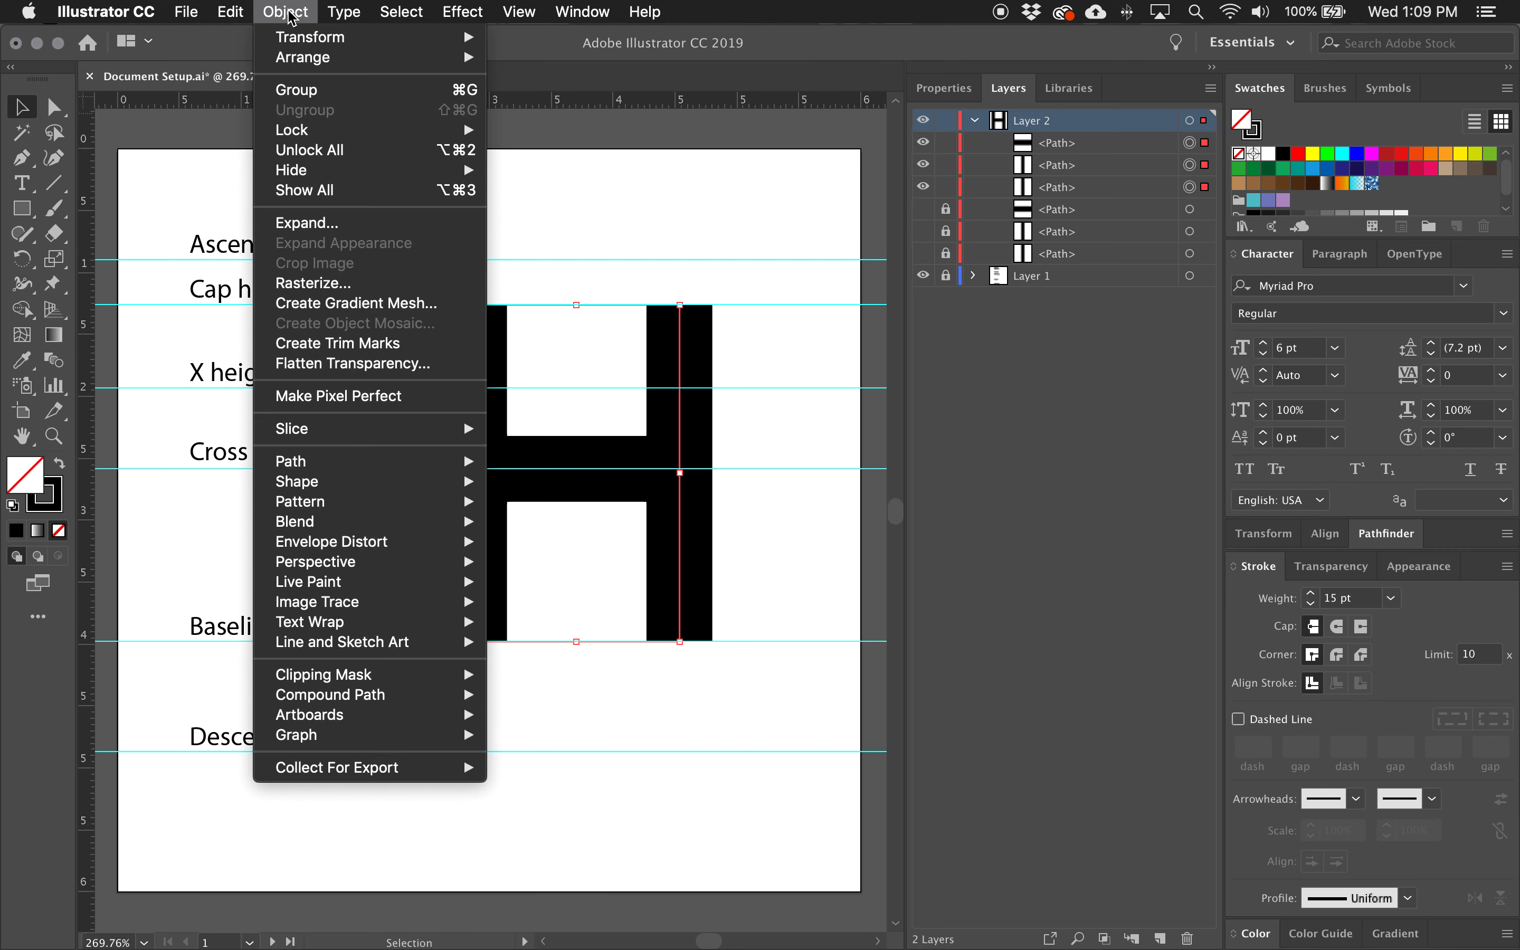
mouse_move(354, 462)
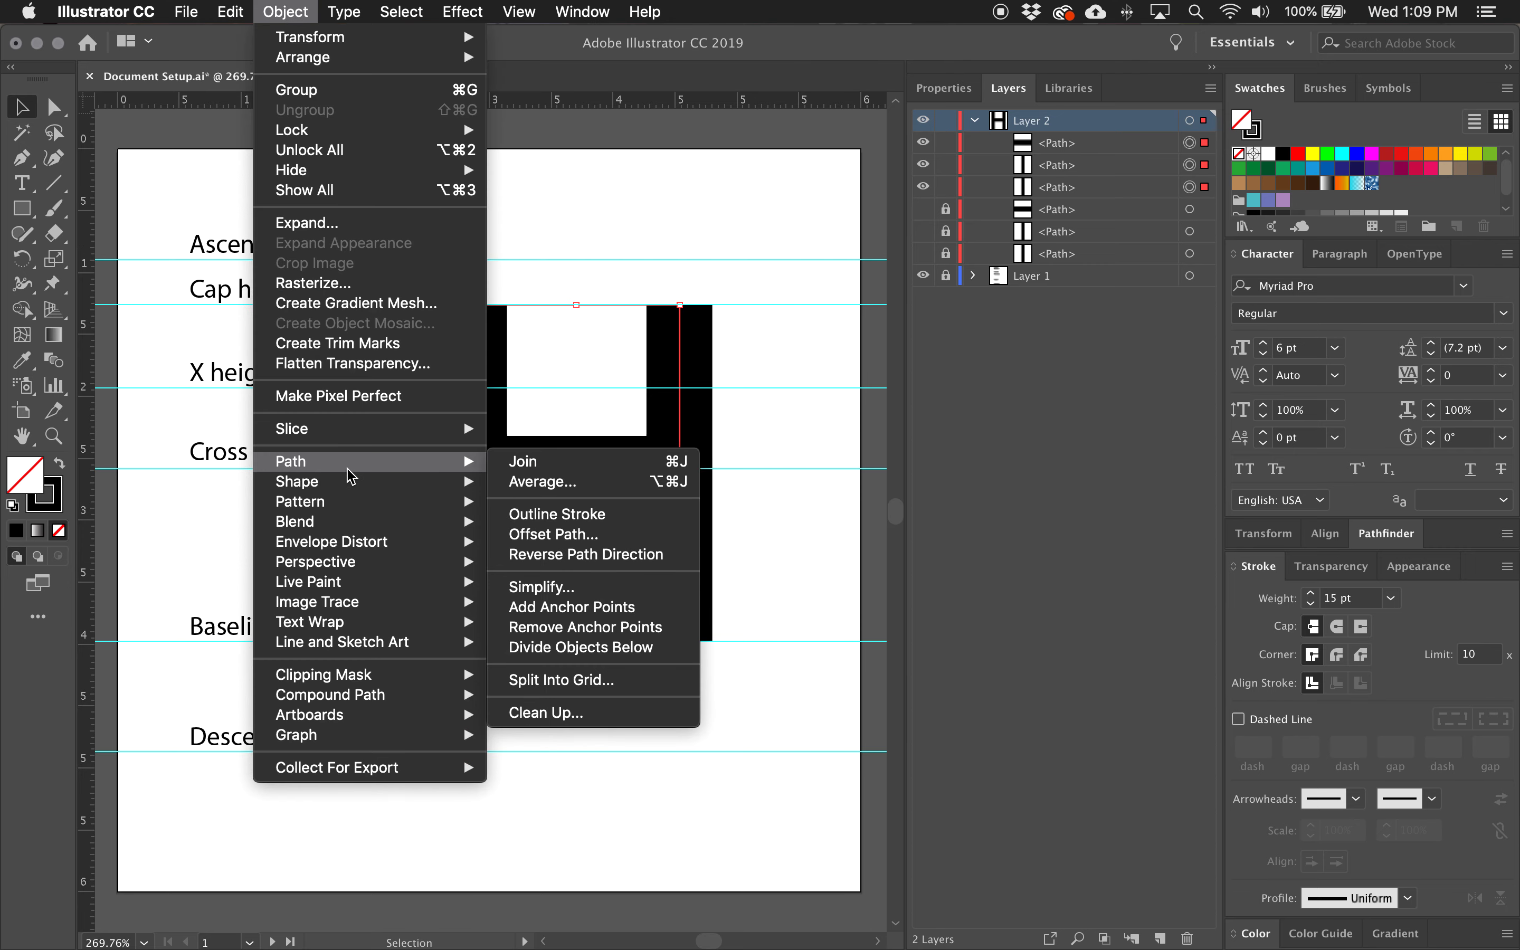
left_click(516, 503)
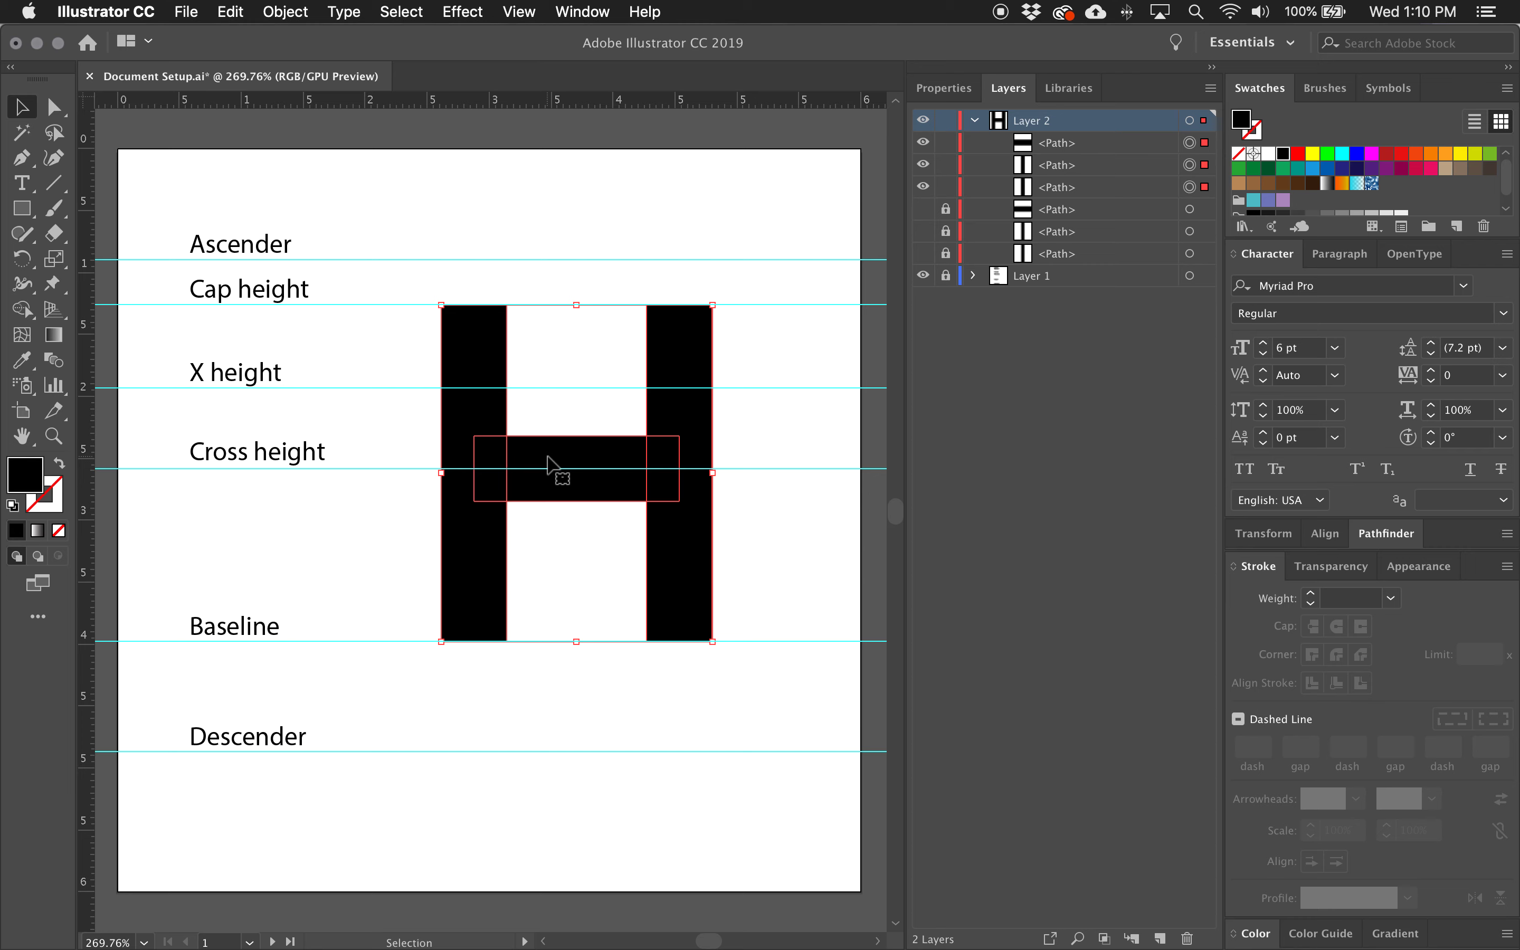
Bring up the Pathfinder options and try Intersect on the three outlined H shapes.
left_click(582, 13)
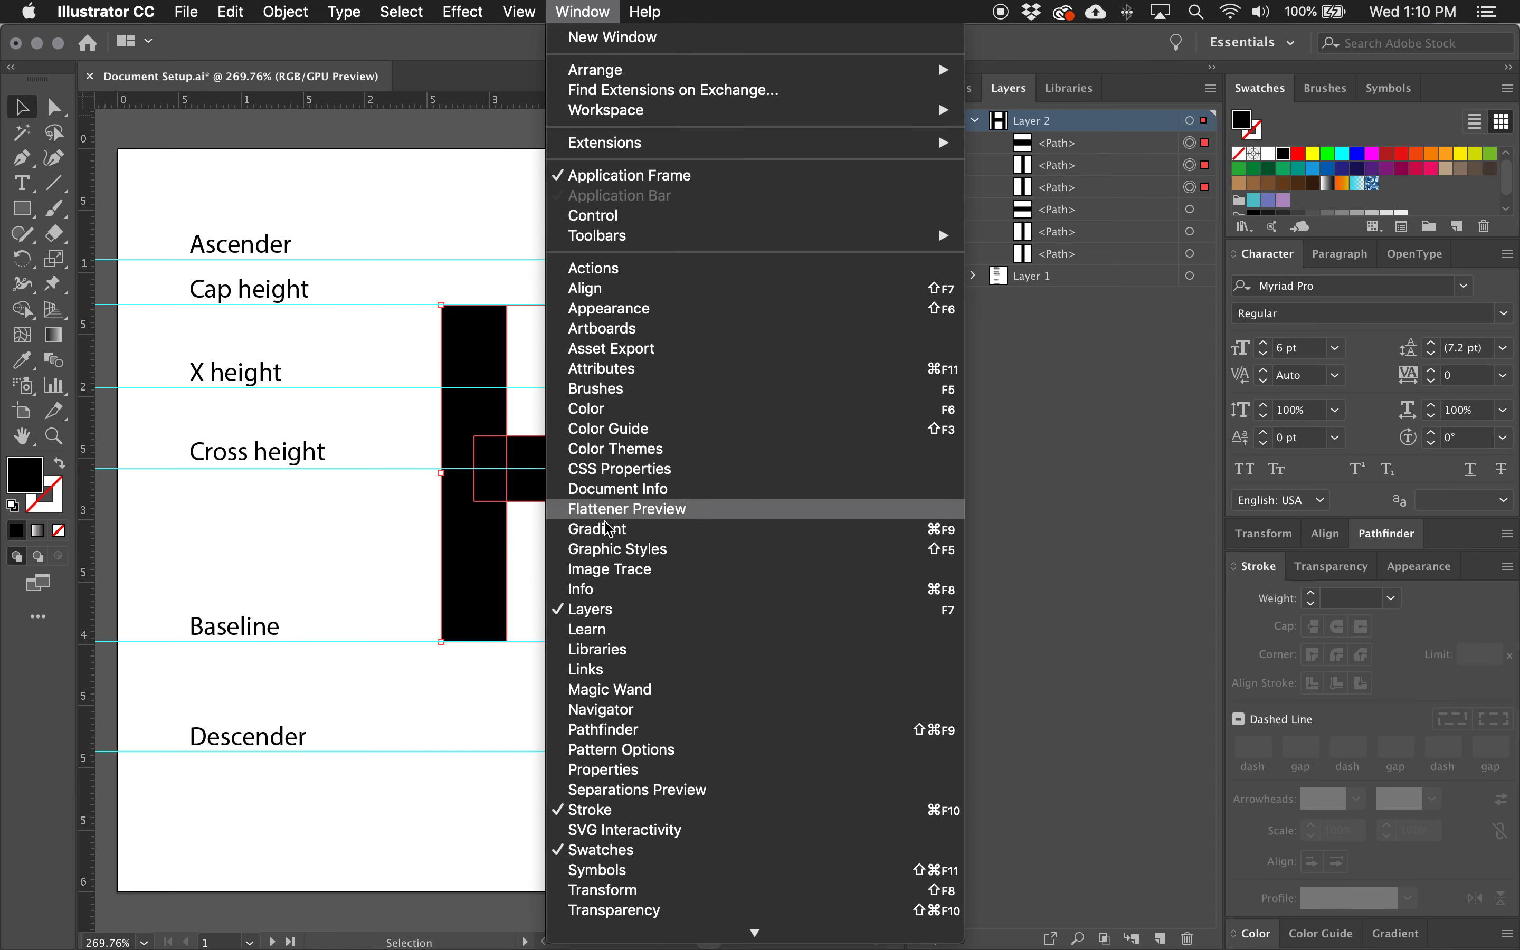
left_click(589, 729)
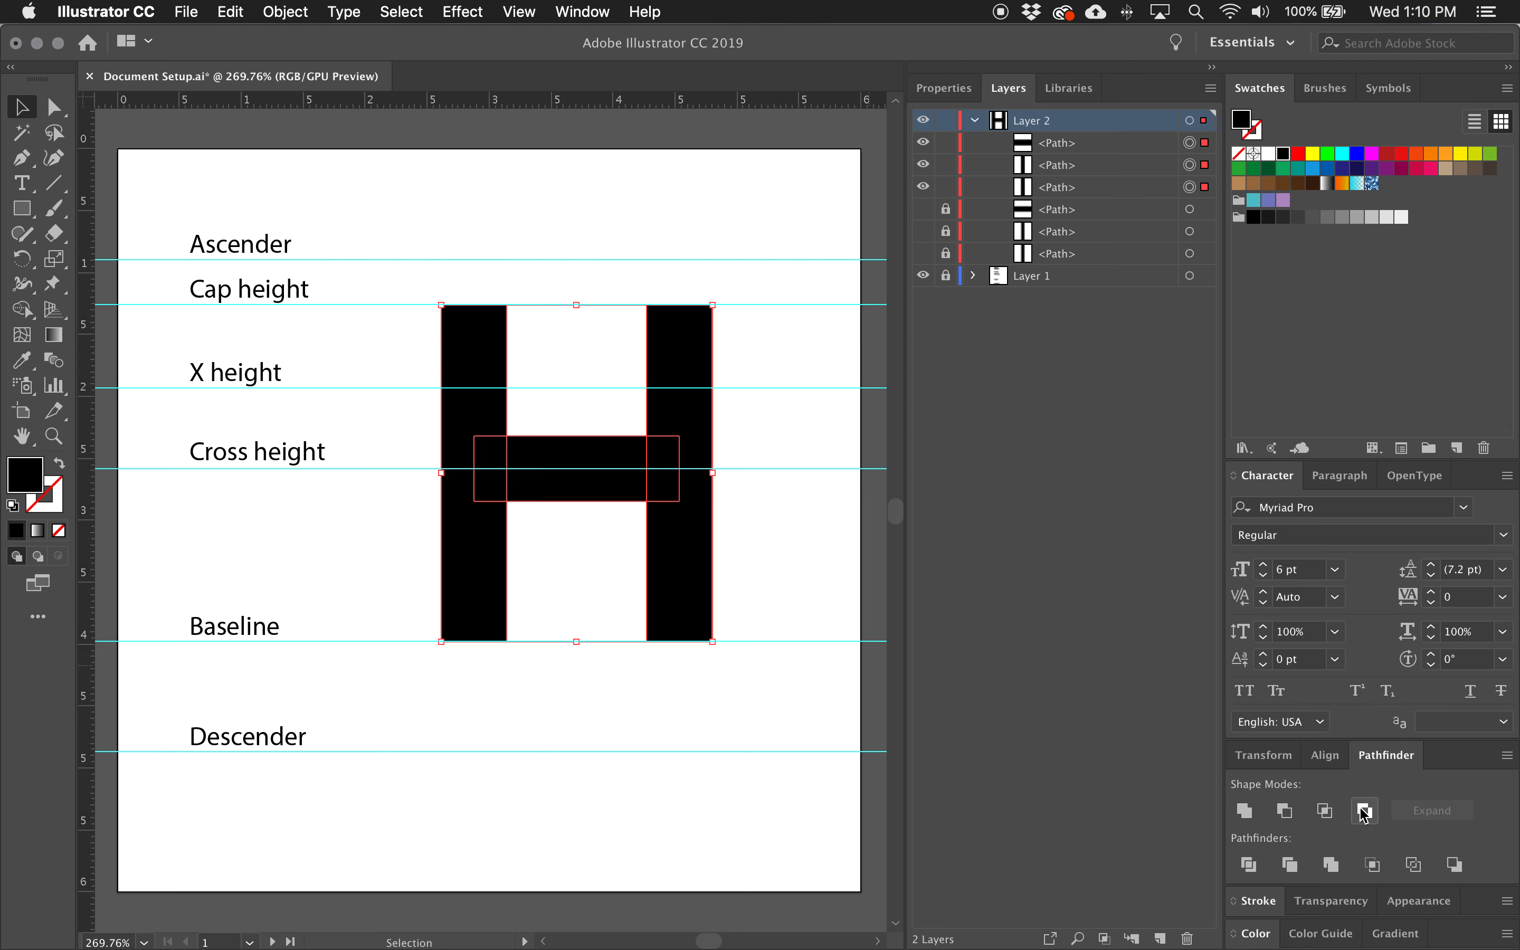
left_click(1323, 811)
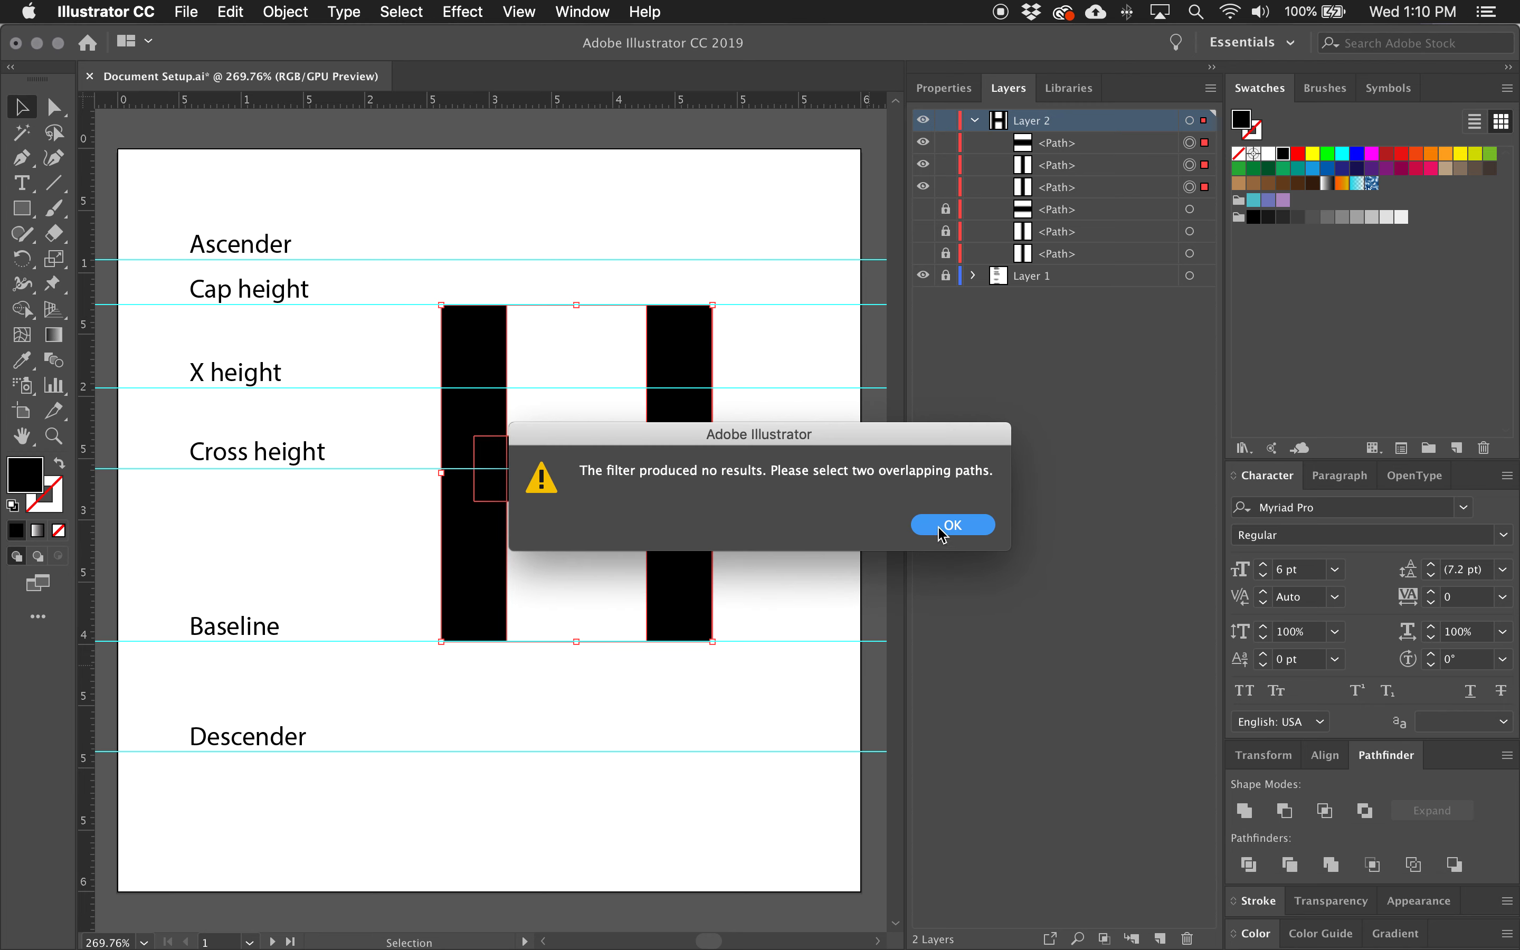
left_click(952, 525)
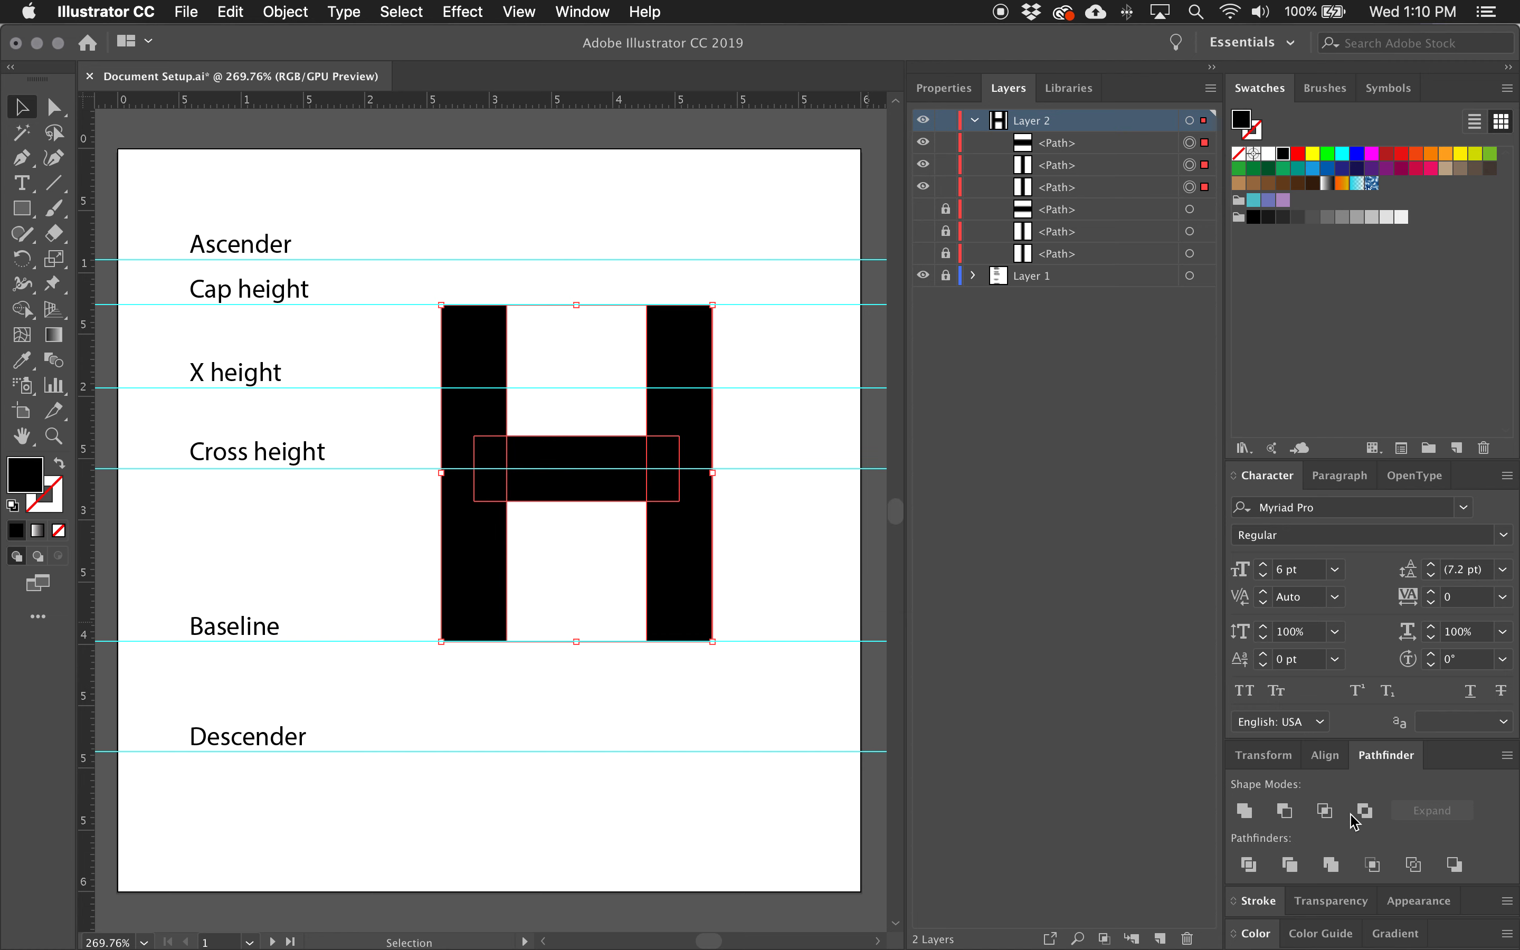
Try Minus Front and Exclude on the three outlined H shapes, undoing each one.
left_click(1293, 817)
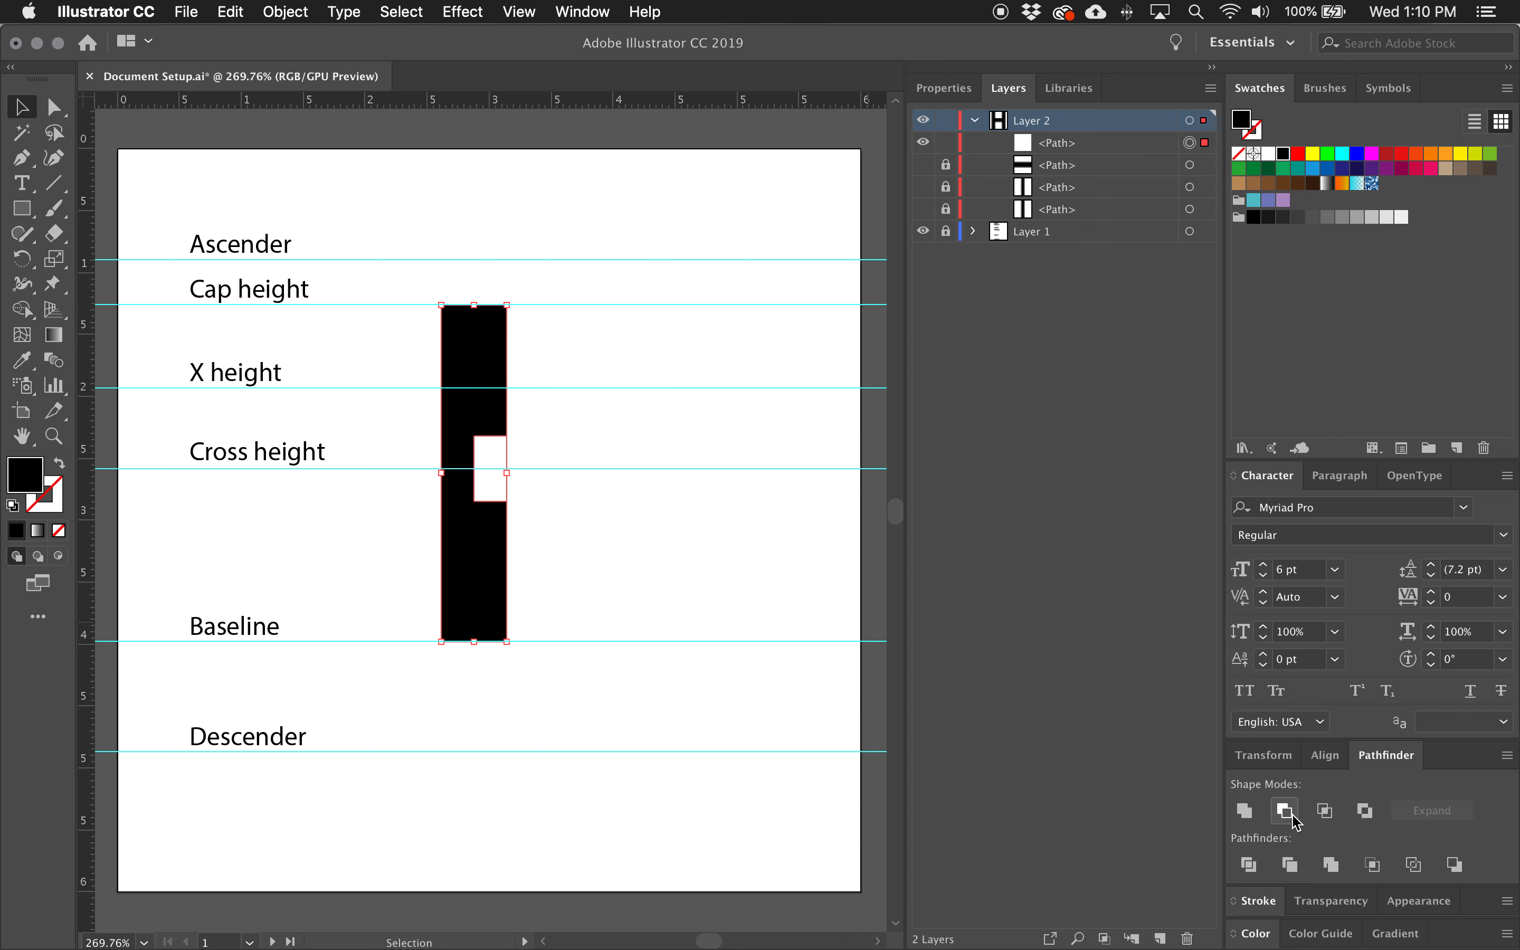
key("super+z")
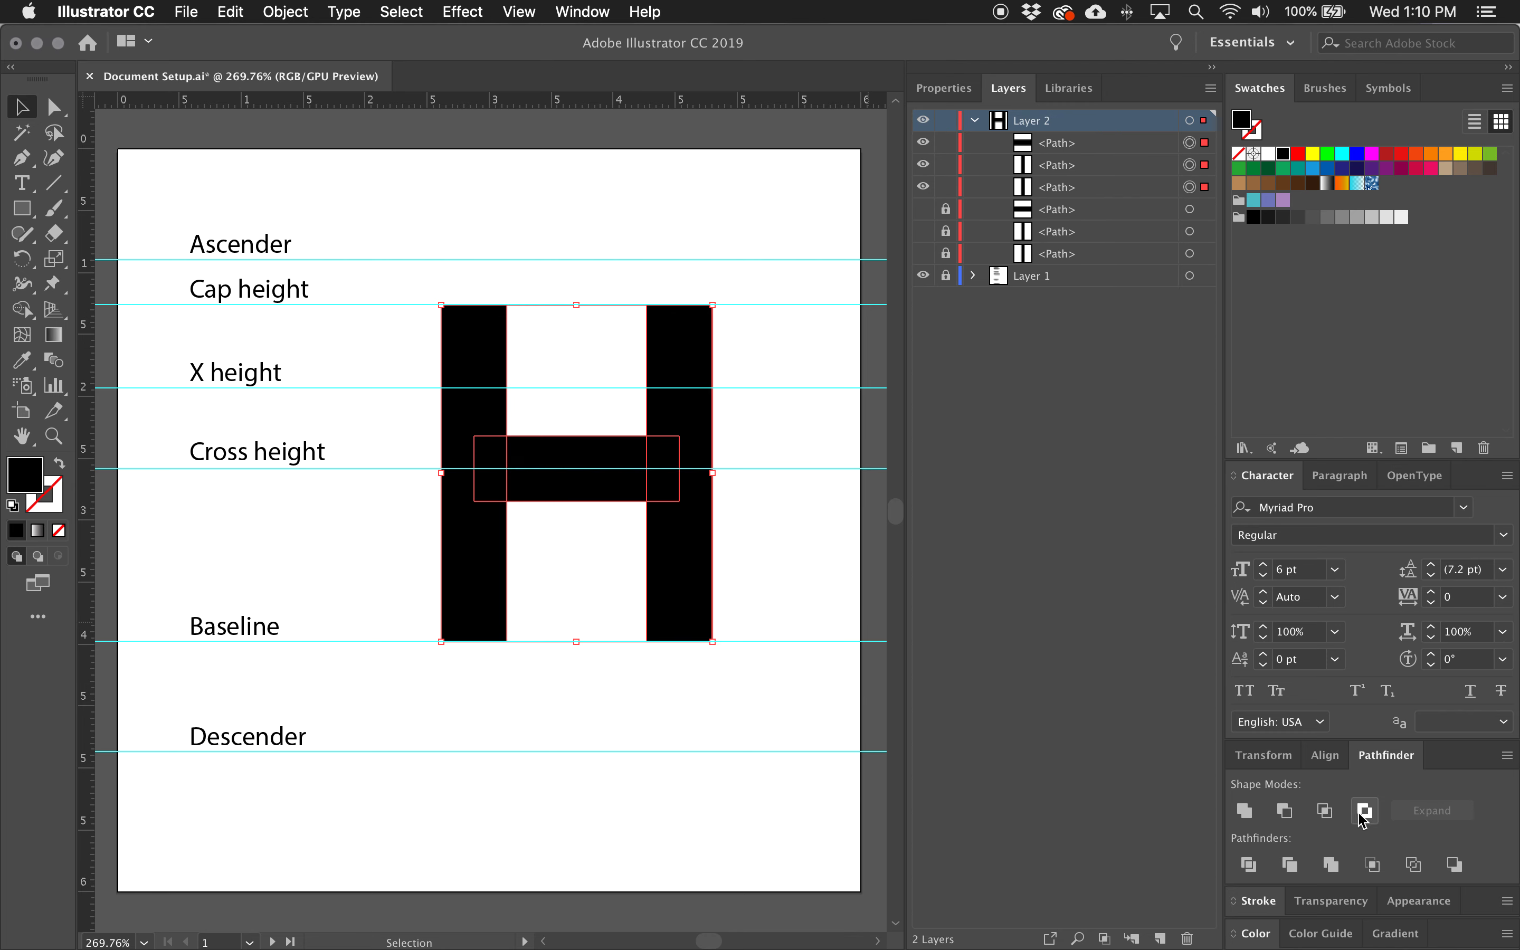
left_click(1365, 811)
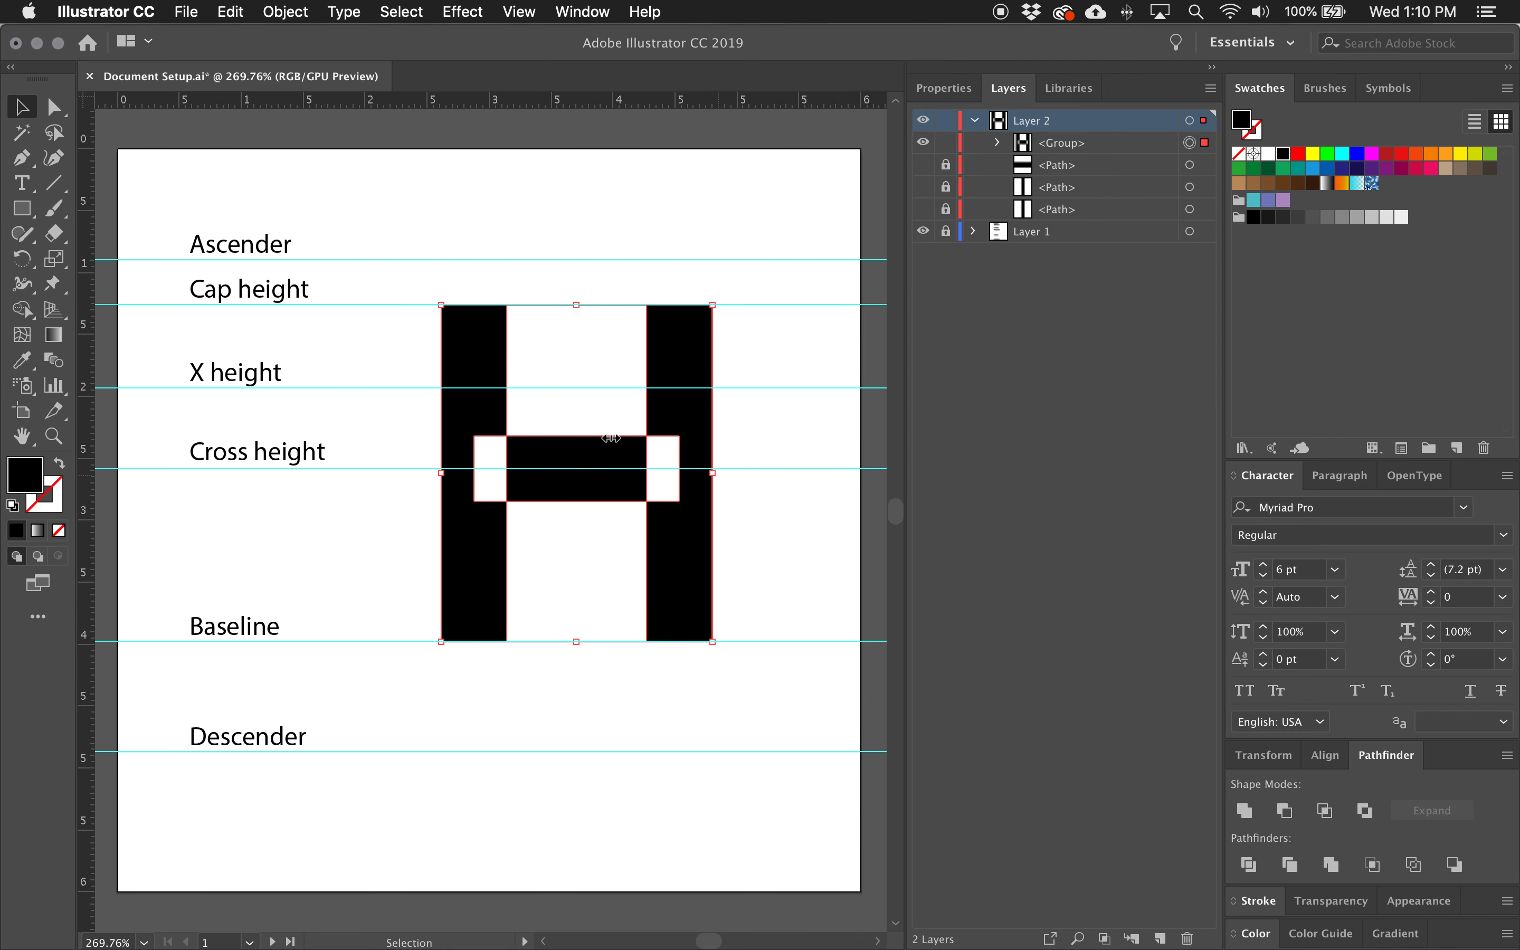
key("super+z")
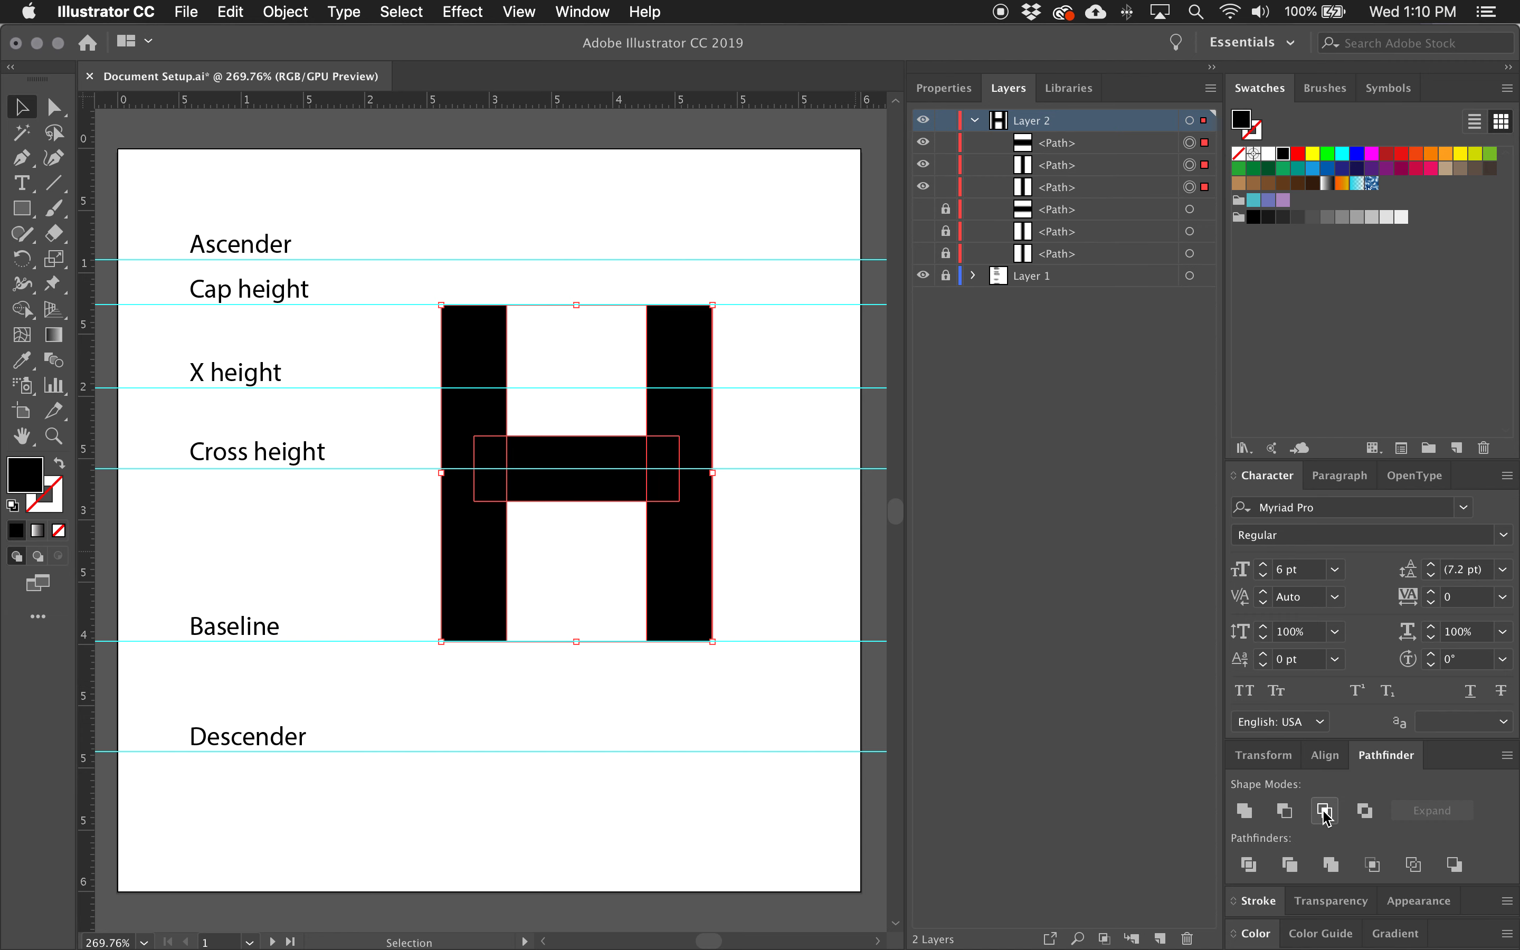
Try Intersect once more, then merge the three outlined shapes into a single H with Unite.
left_click(1326, 812)
left_click(958, 533)
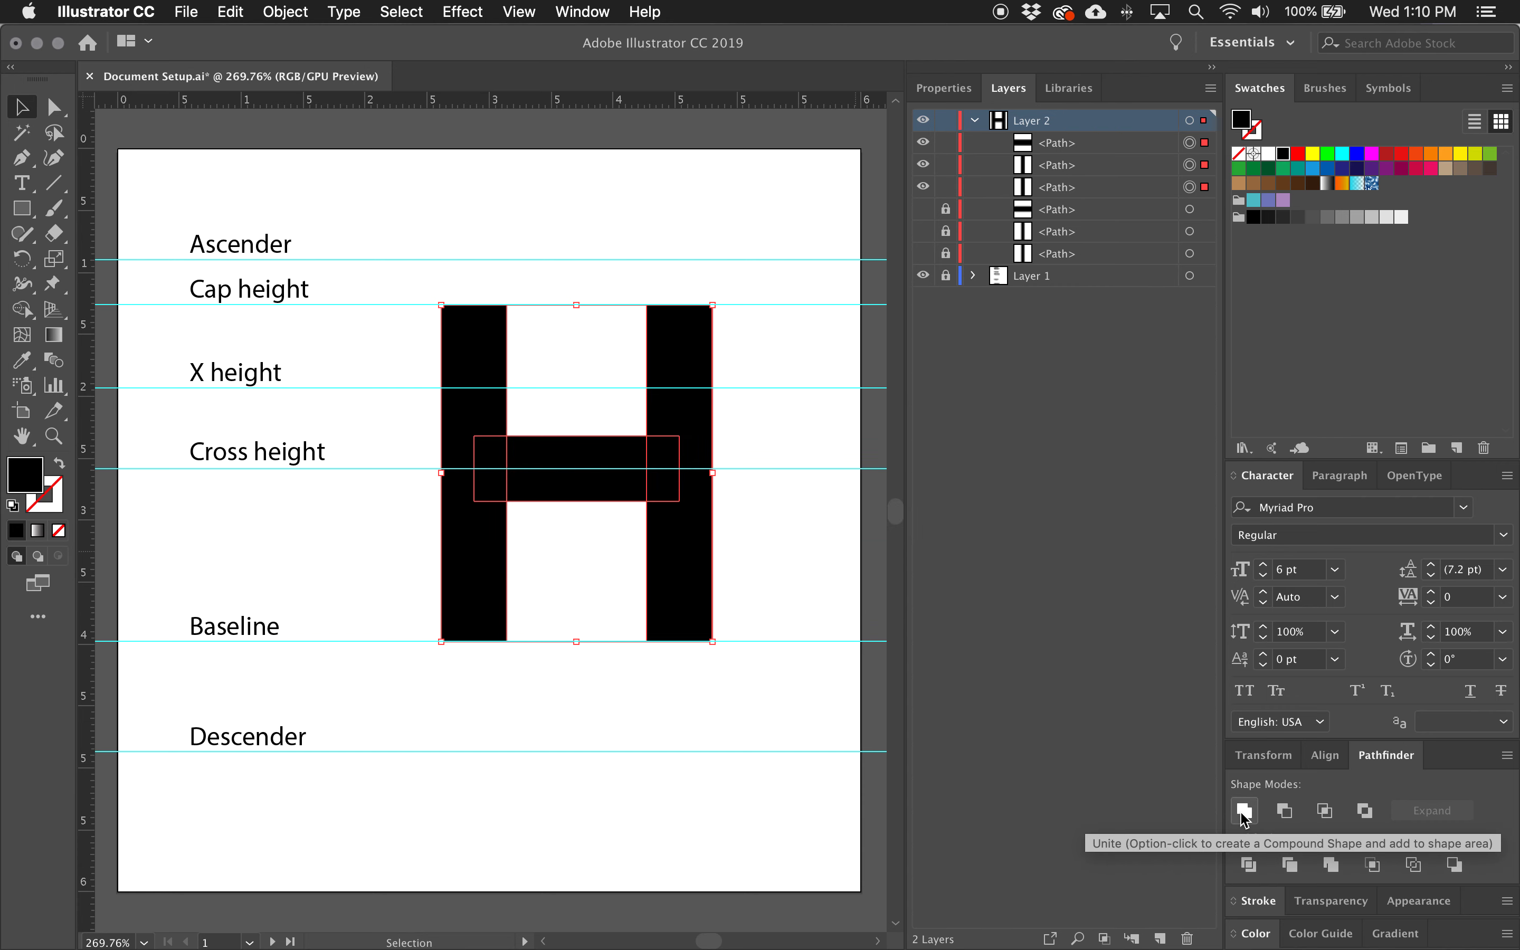
left_click(1242, 813)
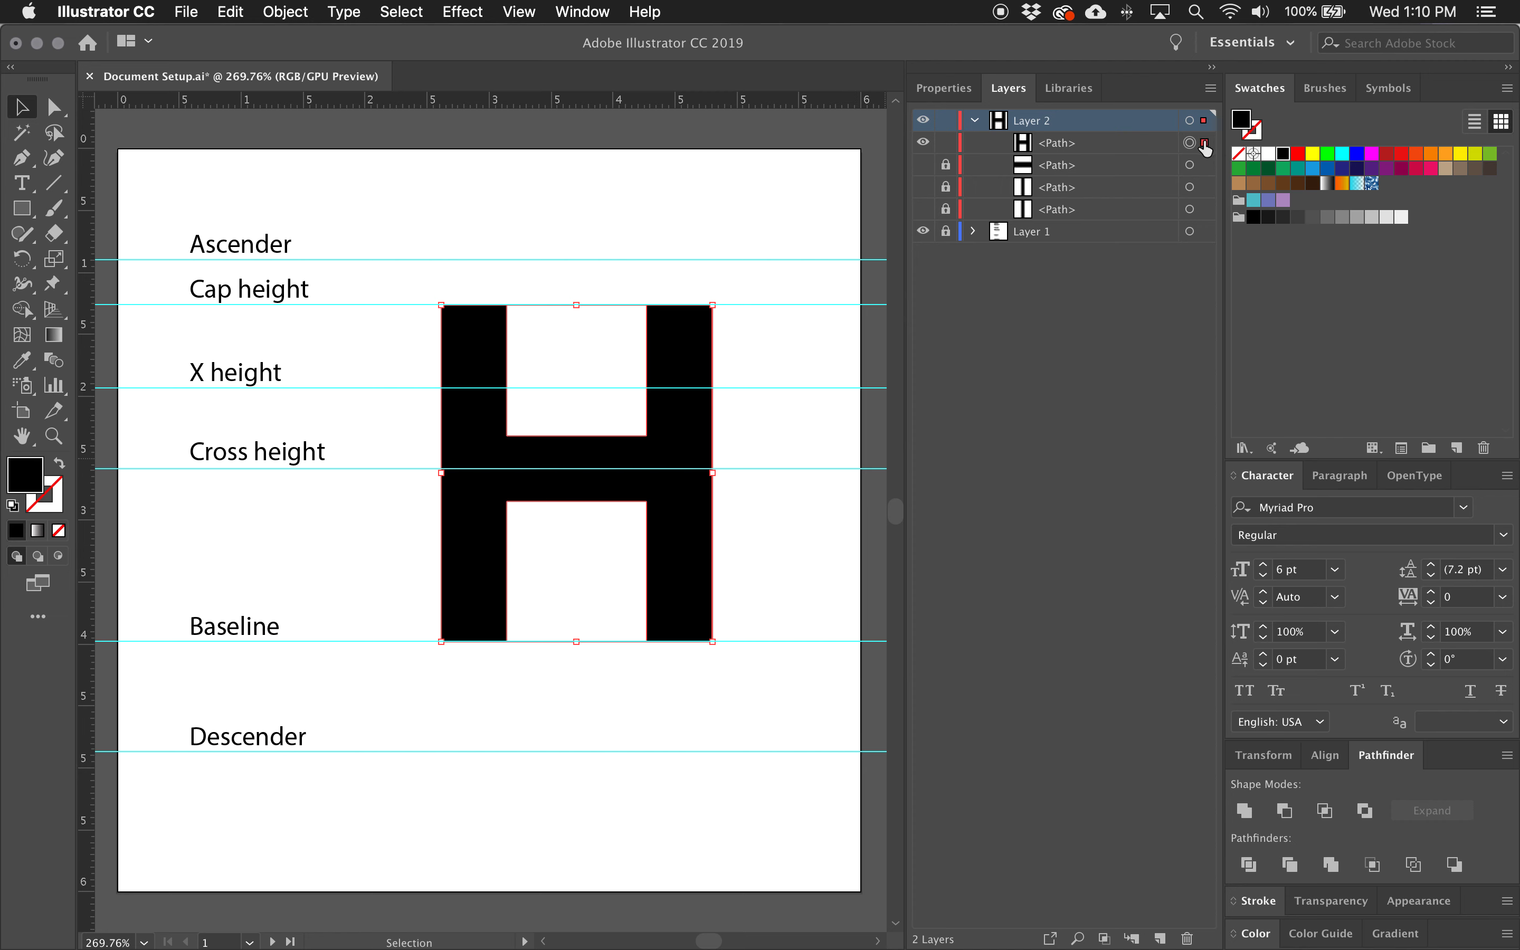
Toggle the united H's lock and visibility, then select it with Direct Selection to examine its anchor points.
left_click(945, 143)
left_click(945, 144)
left_click(923, 143)
left_click(922, 143)
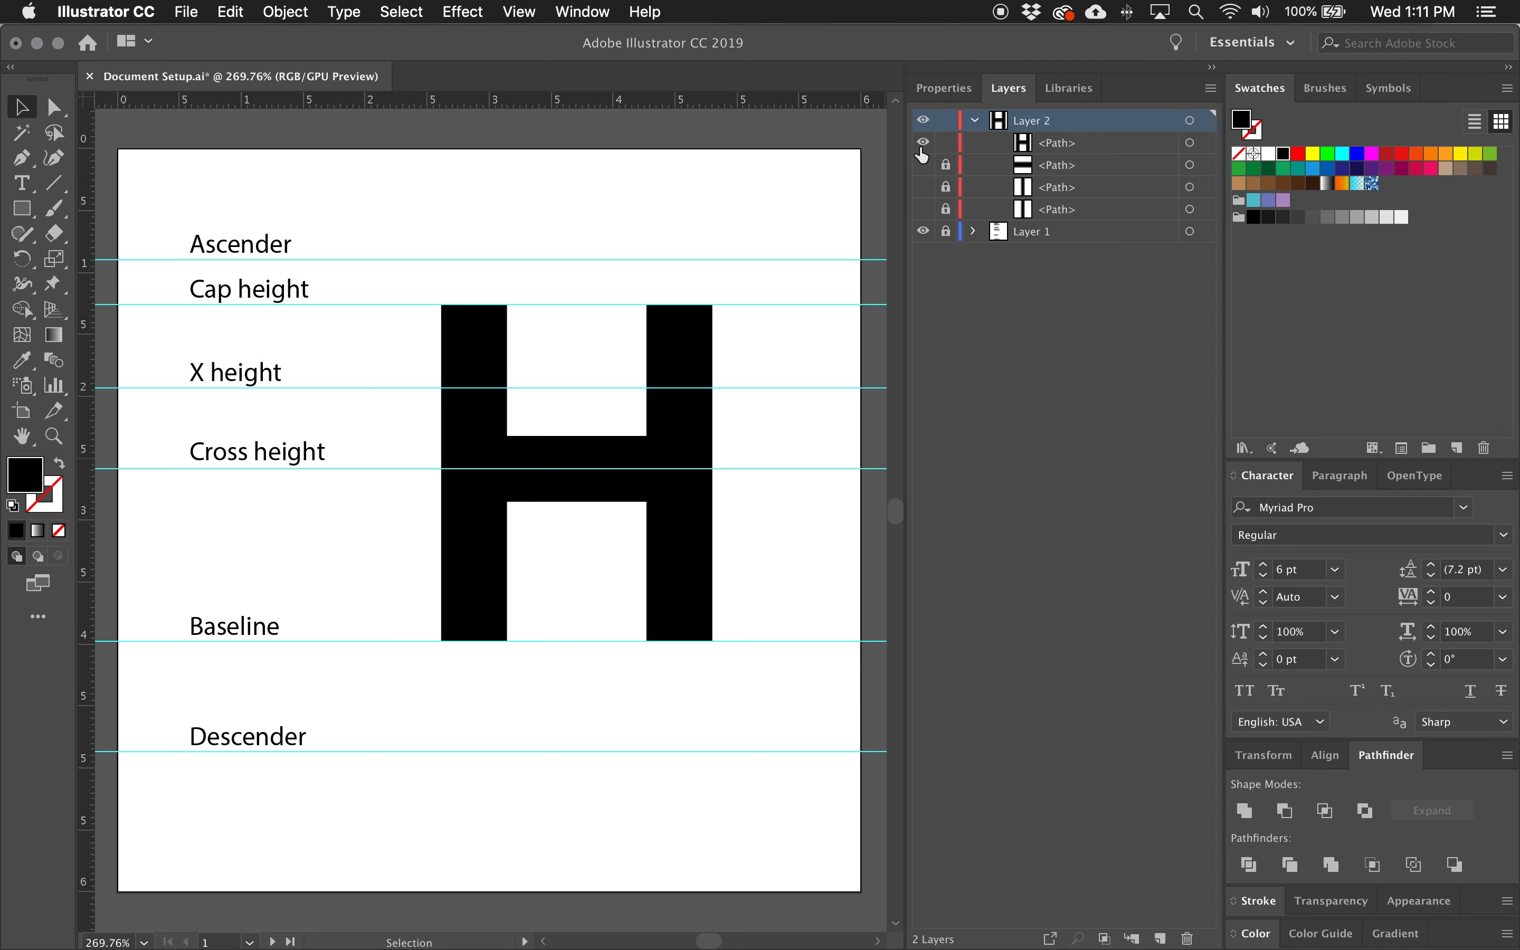
left_click(1190, 142)
key("a")
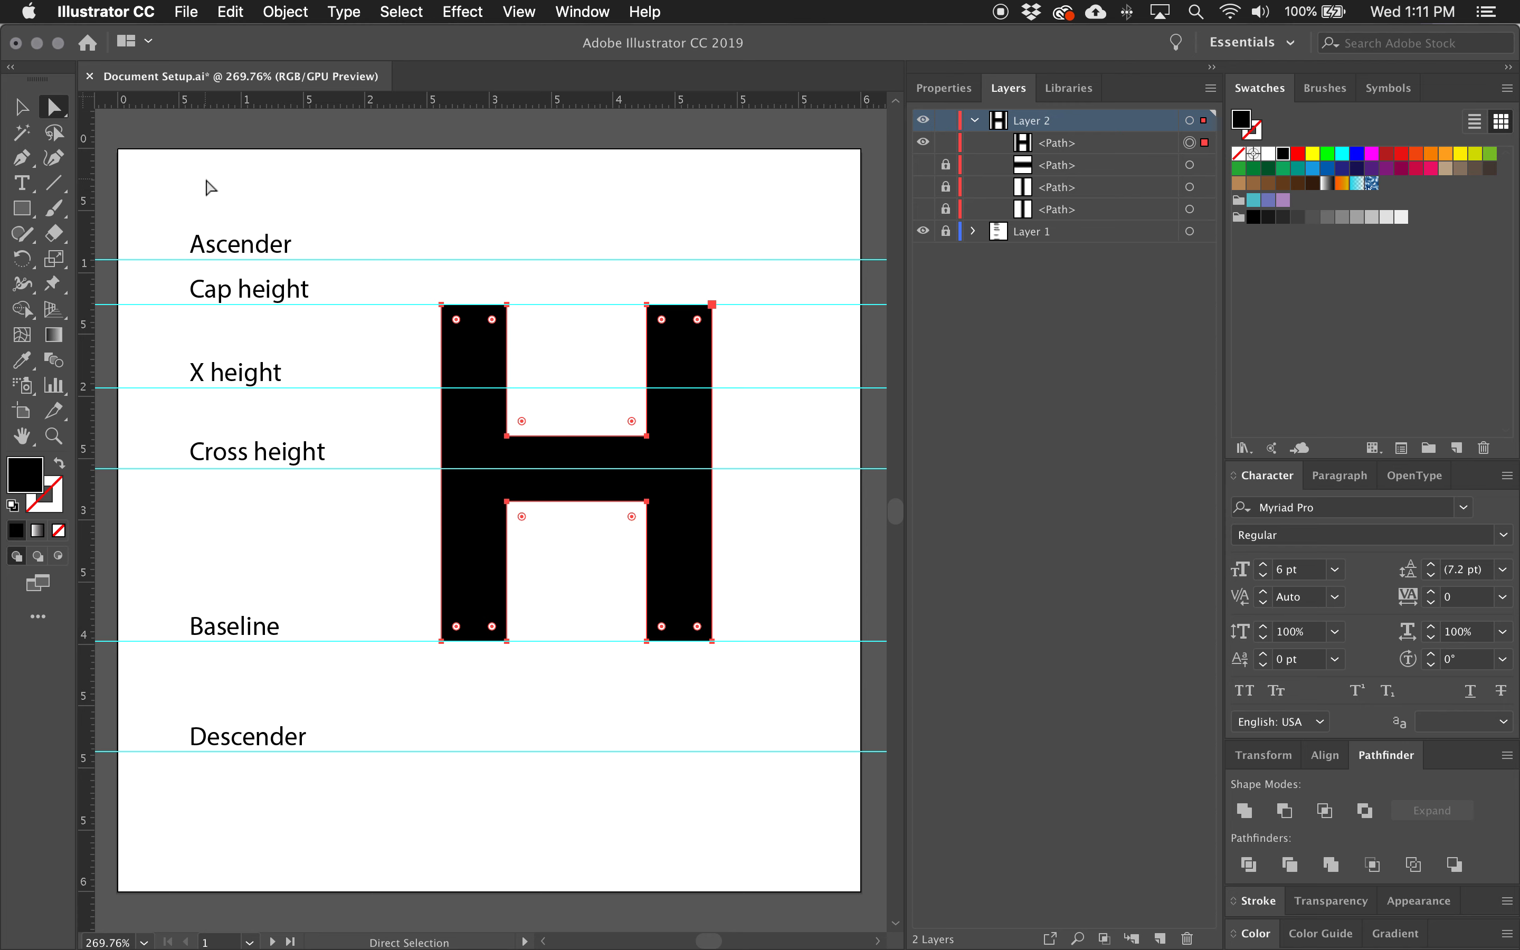
Switch to the Rectangle tool, try a magenta fill on the united H, and undo the colour change.
left_click(29, 216)
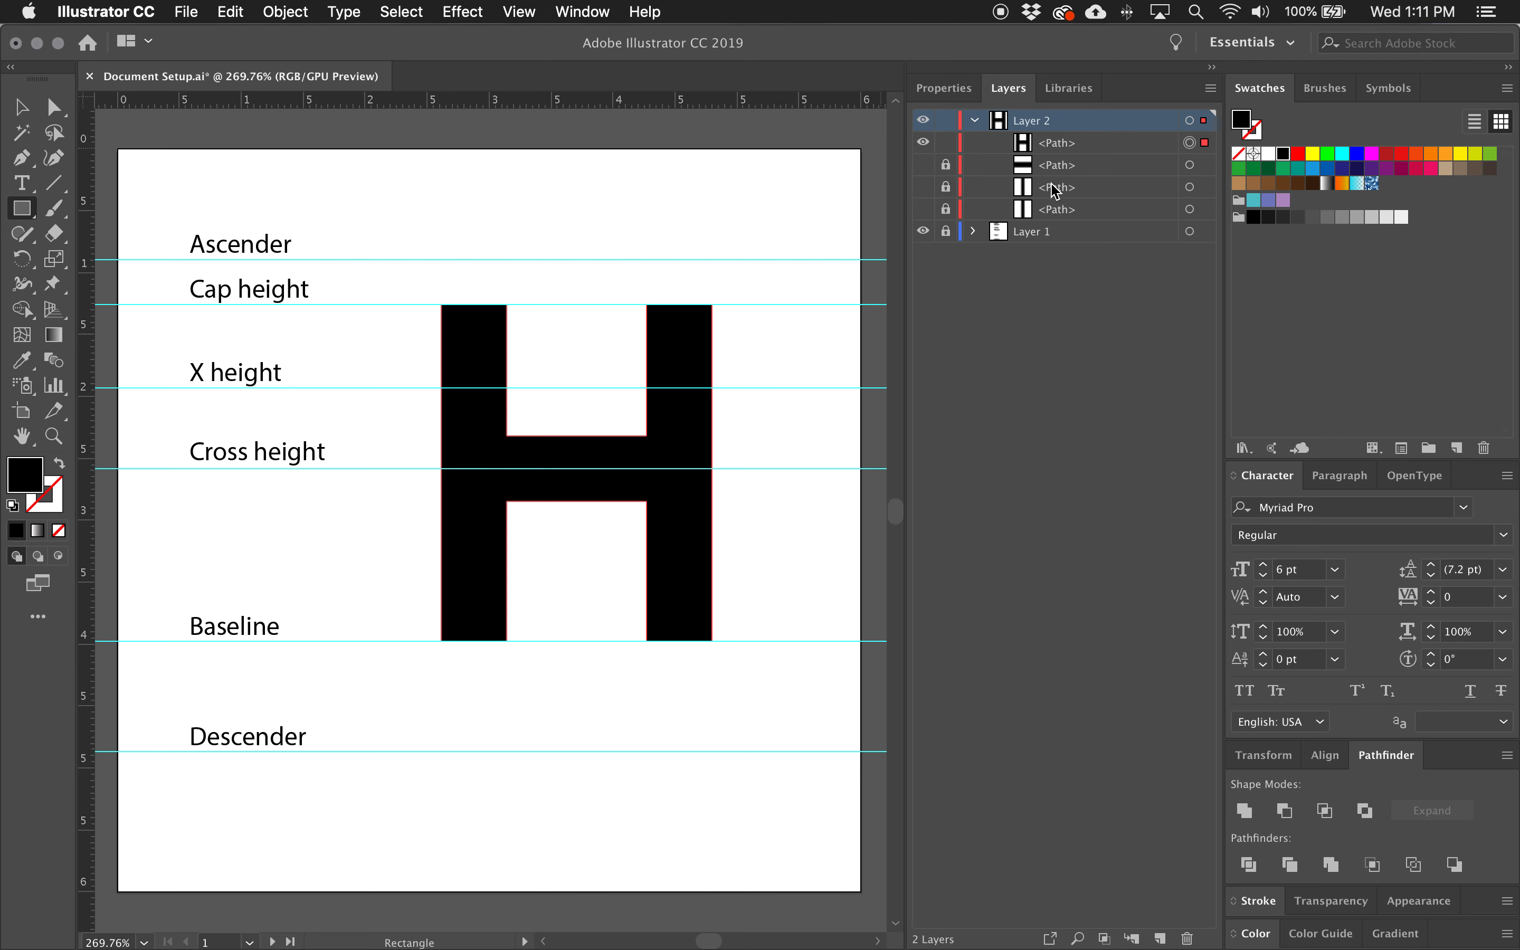
left_click(1138, 174)
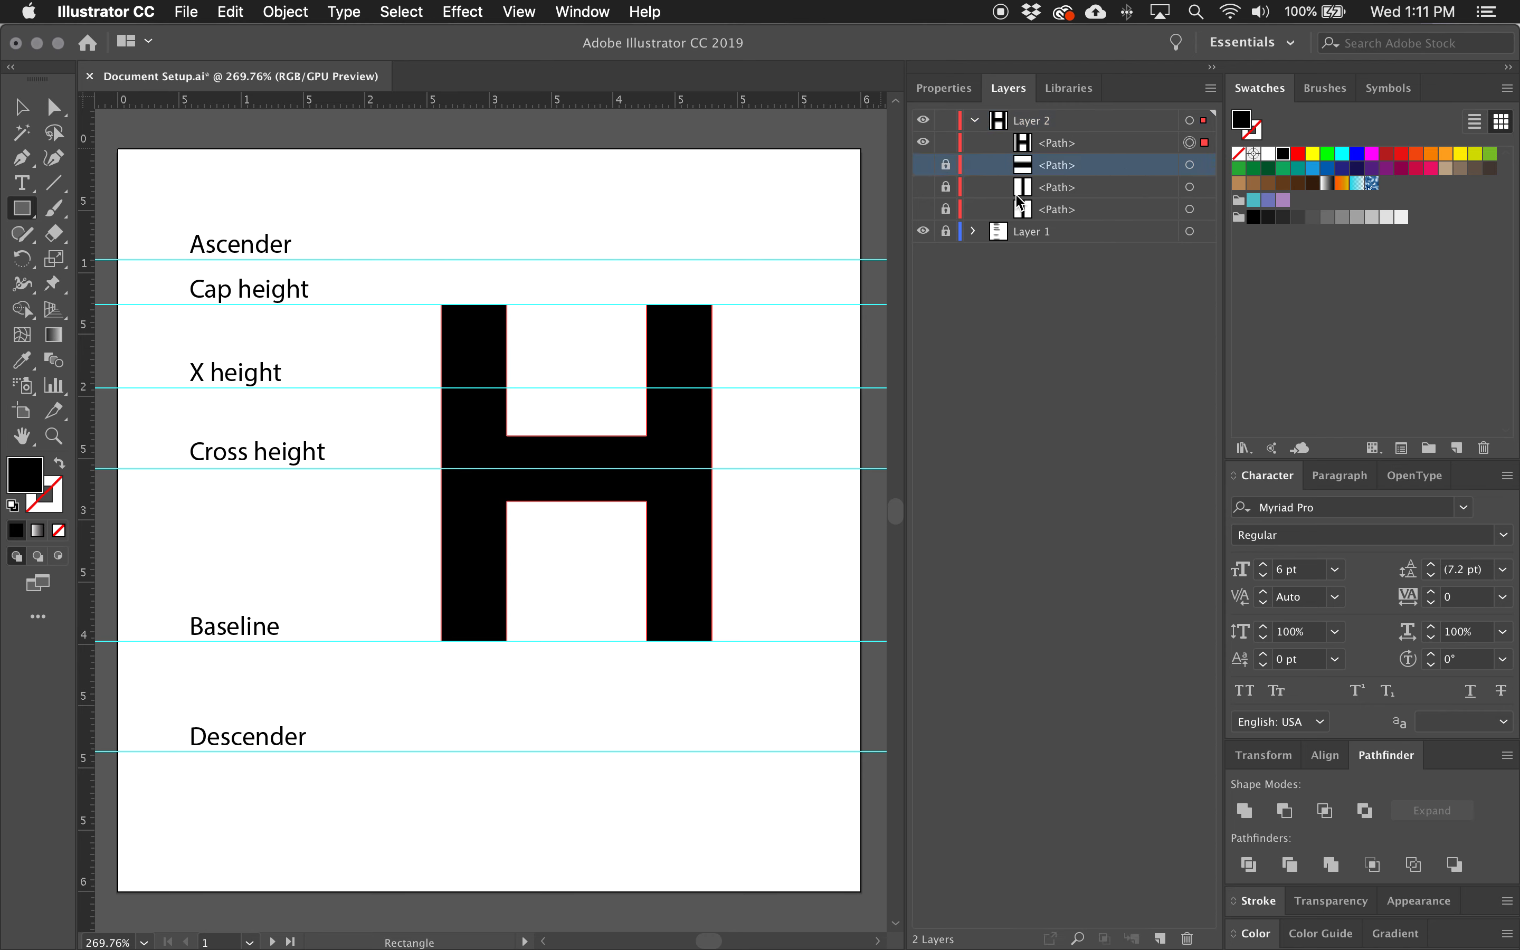
key("a")
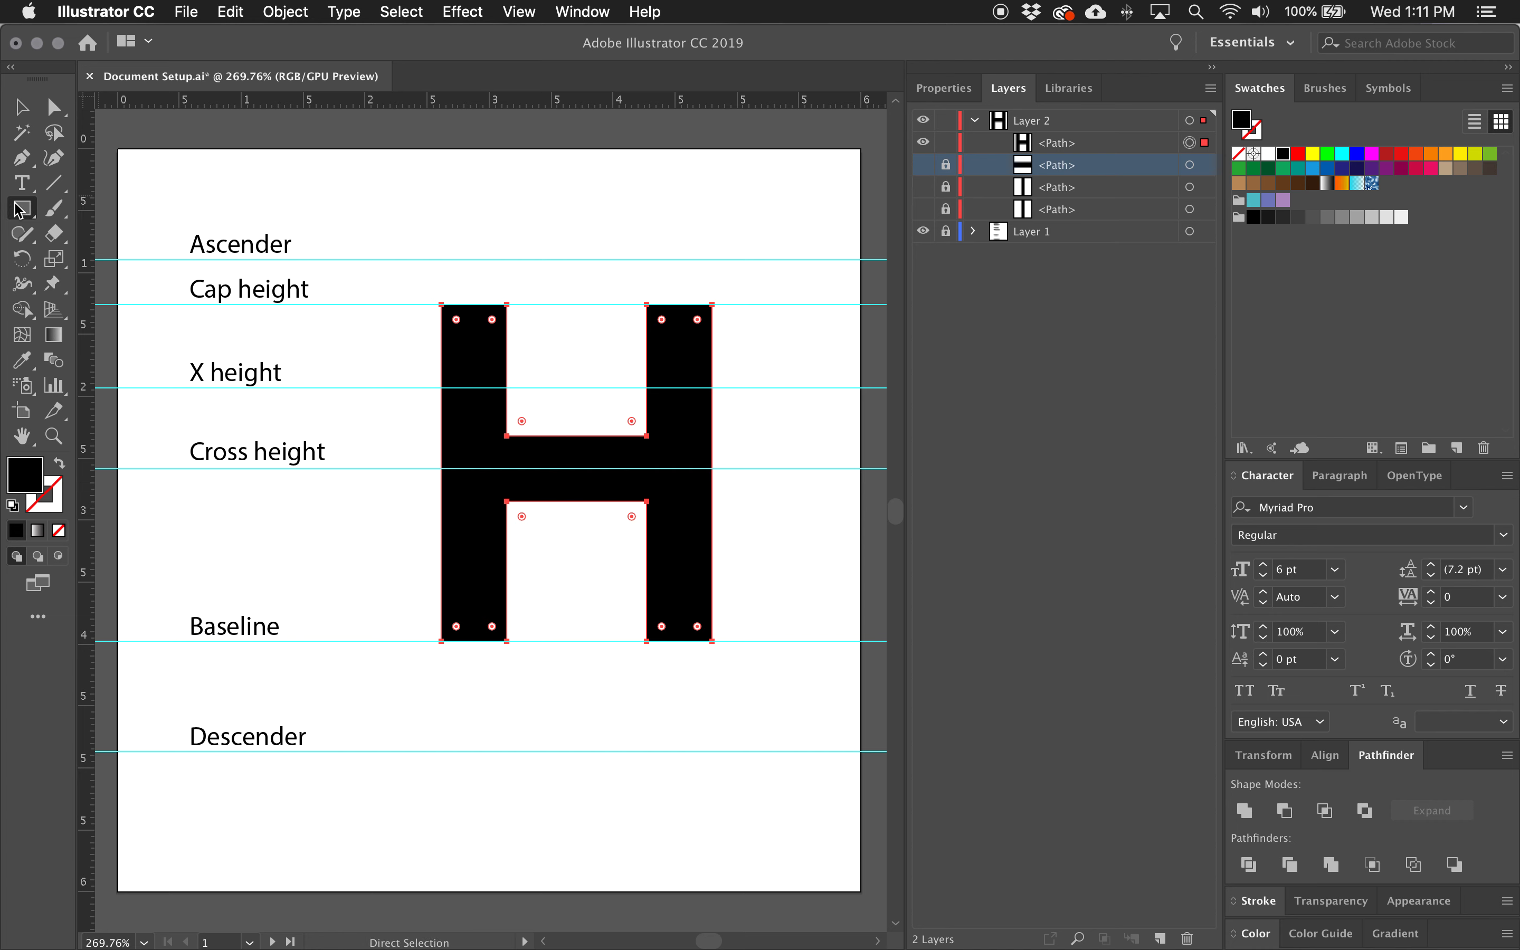
left_click(22, 209)
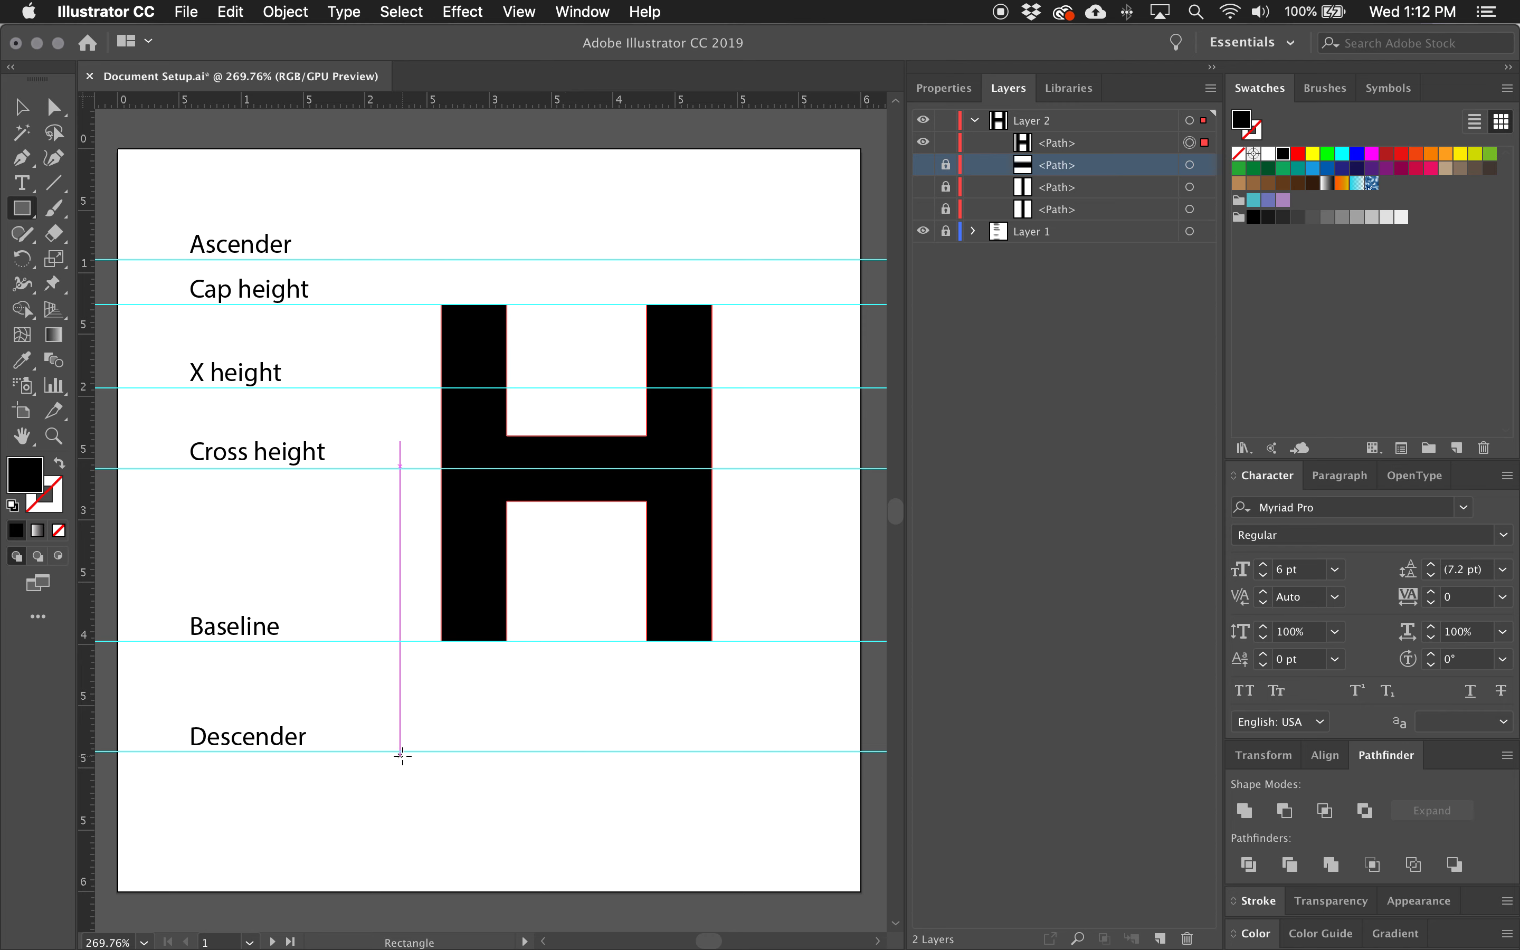
left_click(1371, 153)
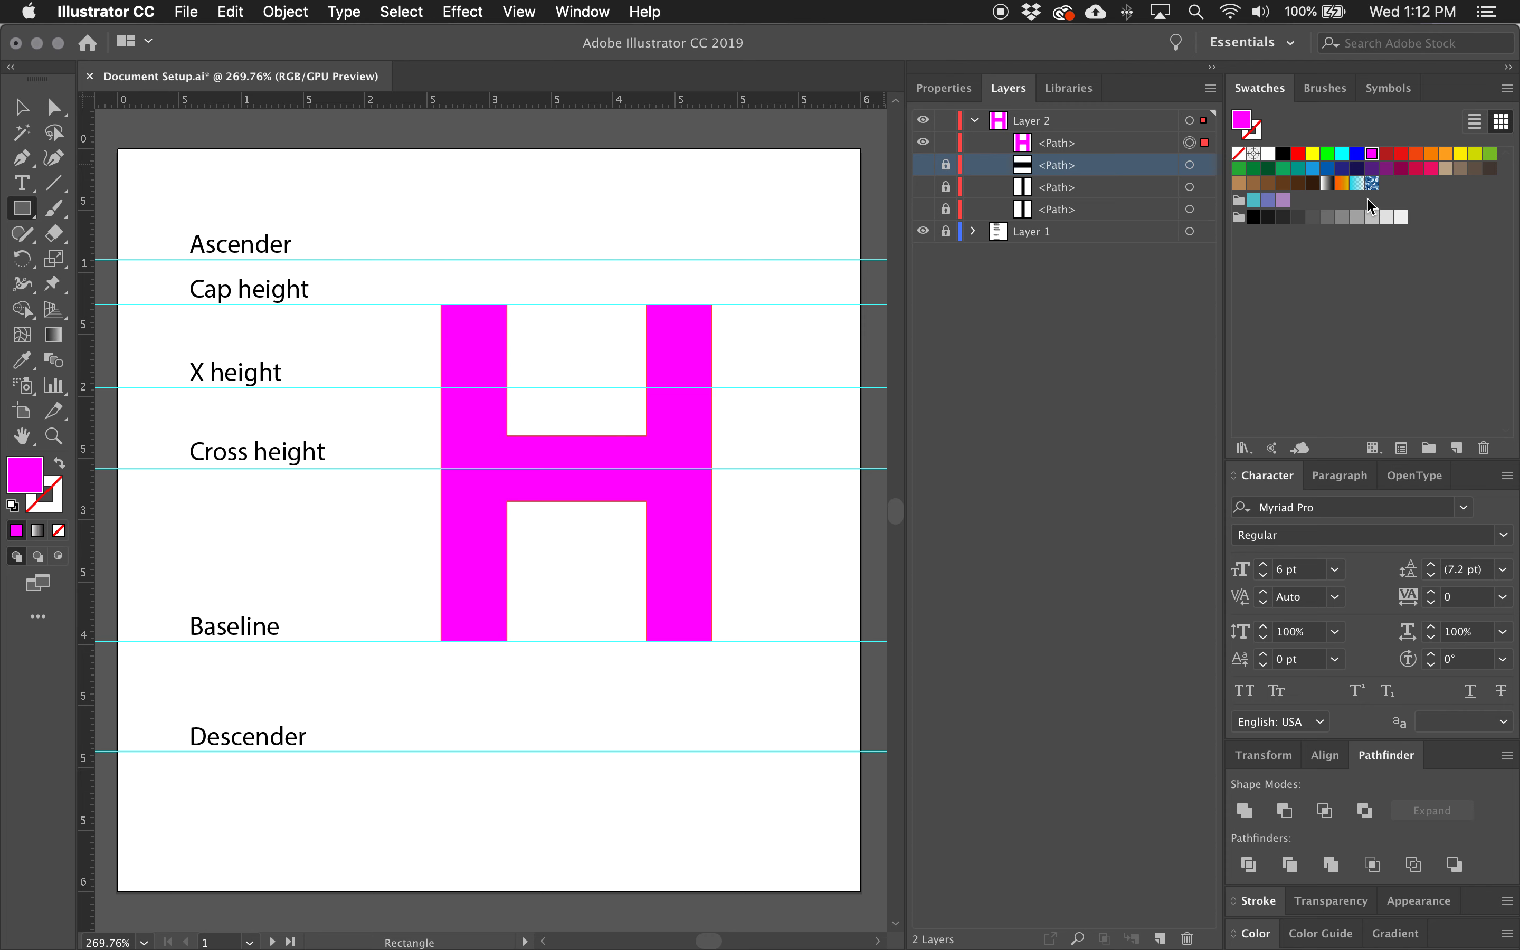
key("super+z")
Switch between the Direct Selection and Rectangle tools, try a light grey fill on the H, and undo it.
key("a")
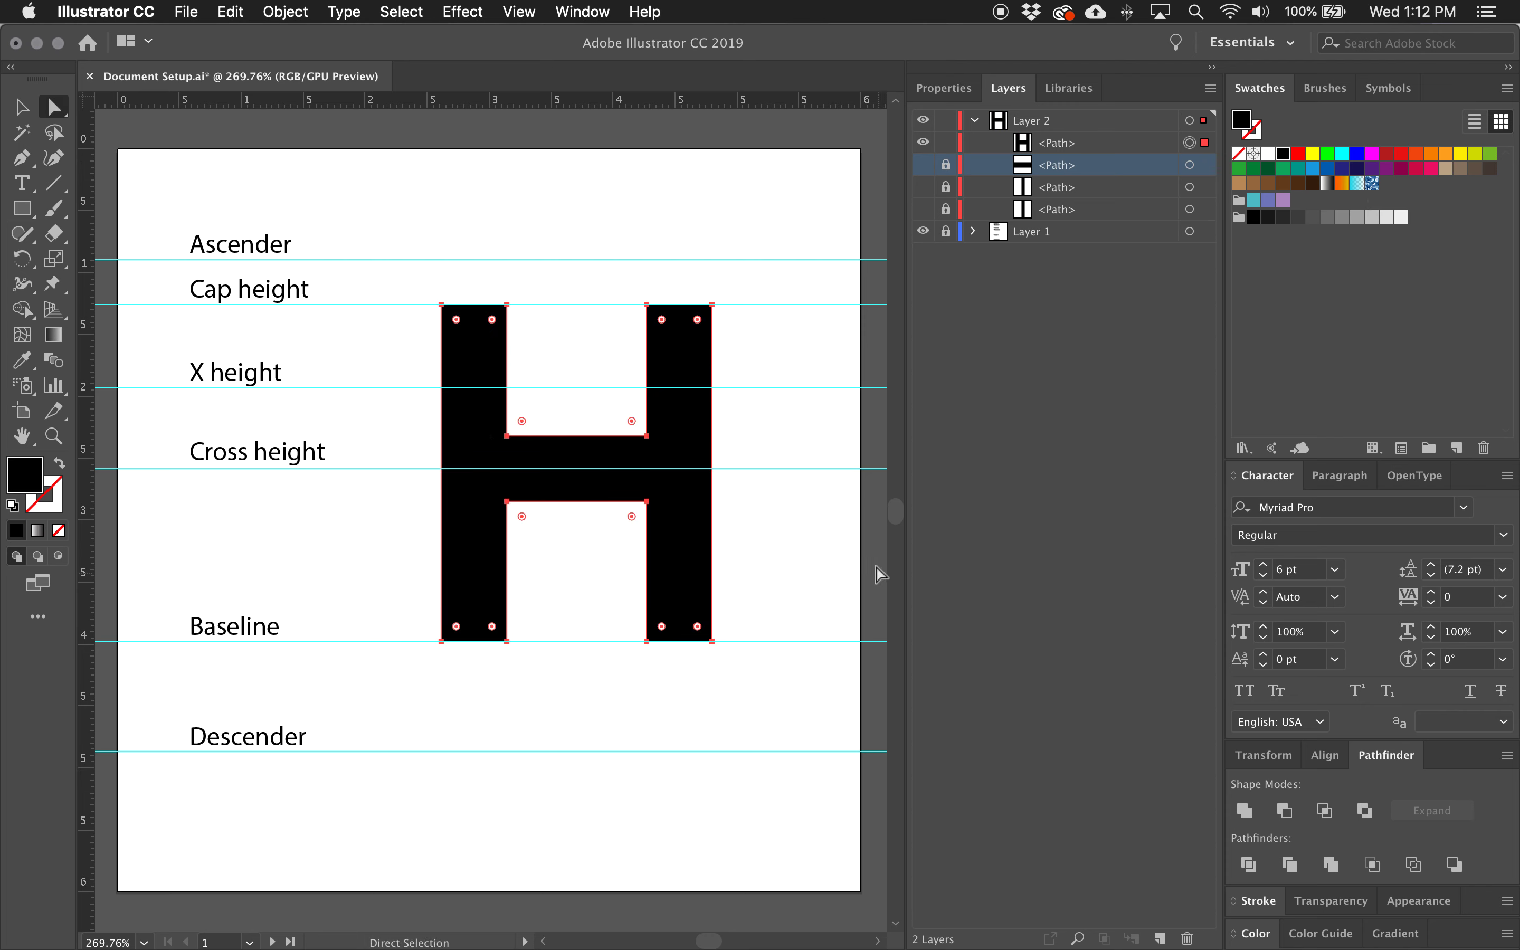
left_click(22, 208)
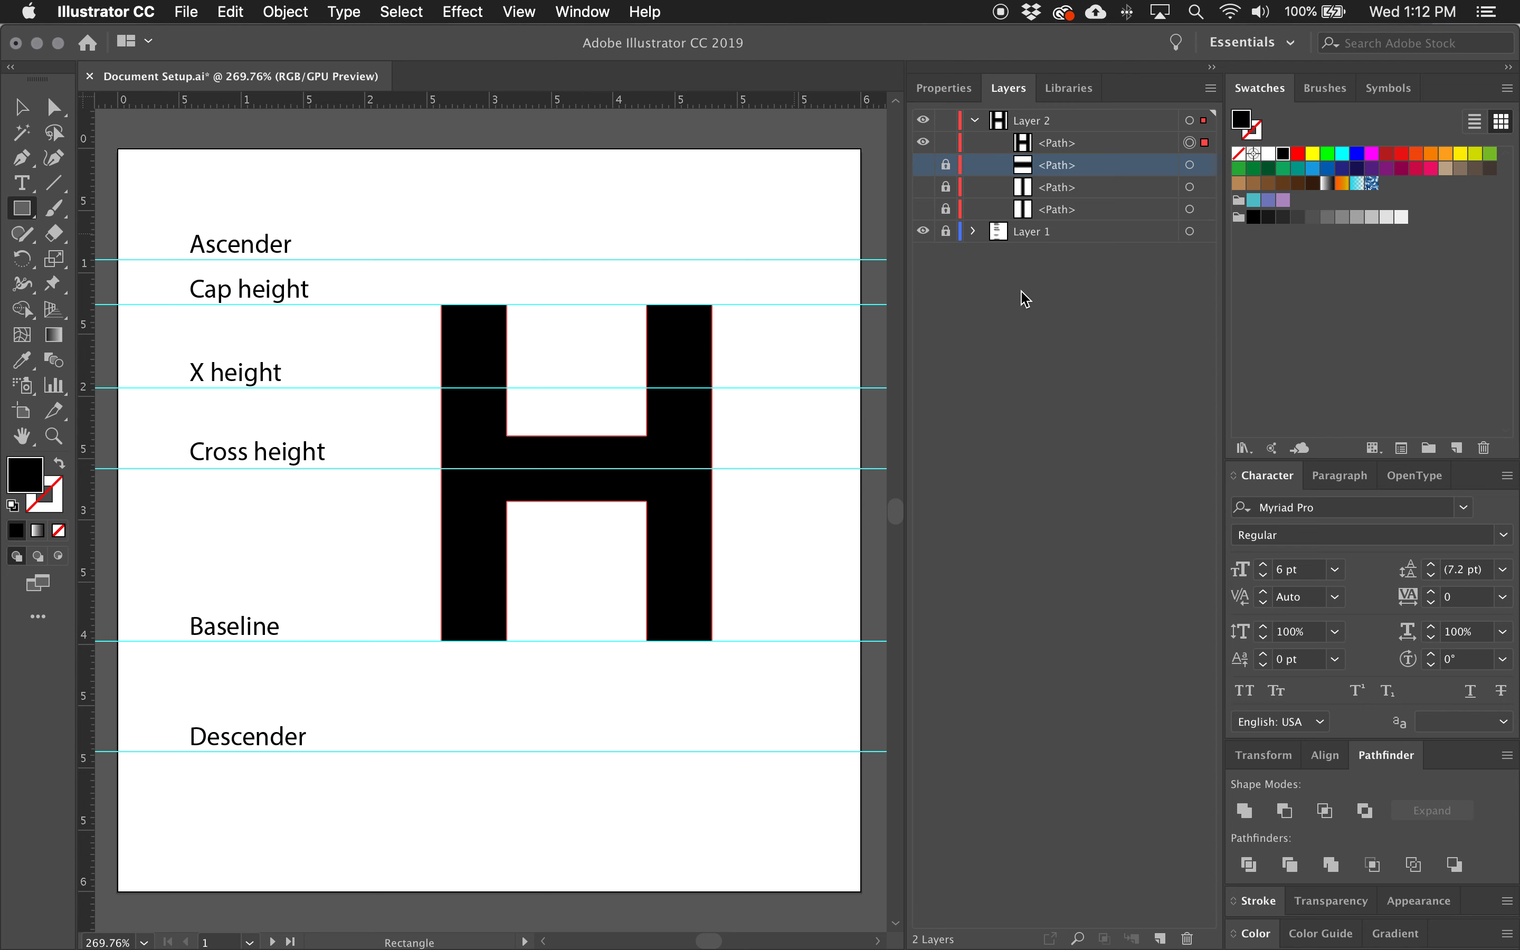
left_click(1372, 217)
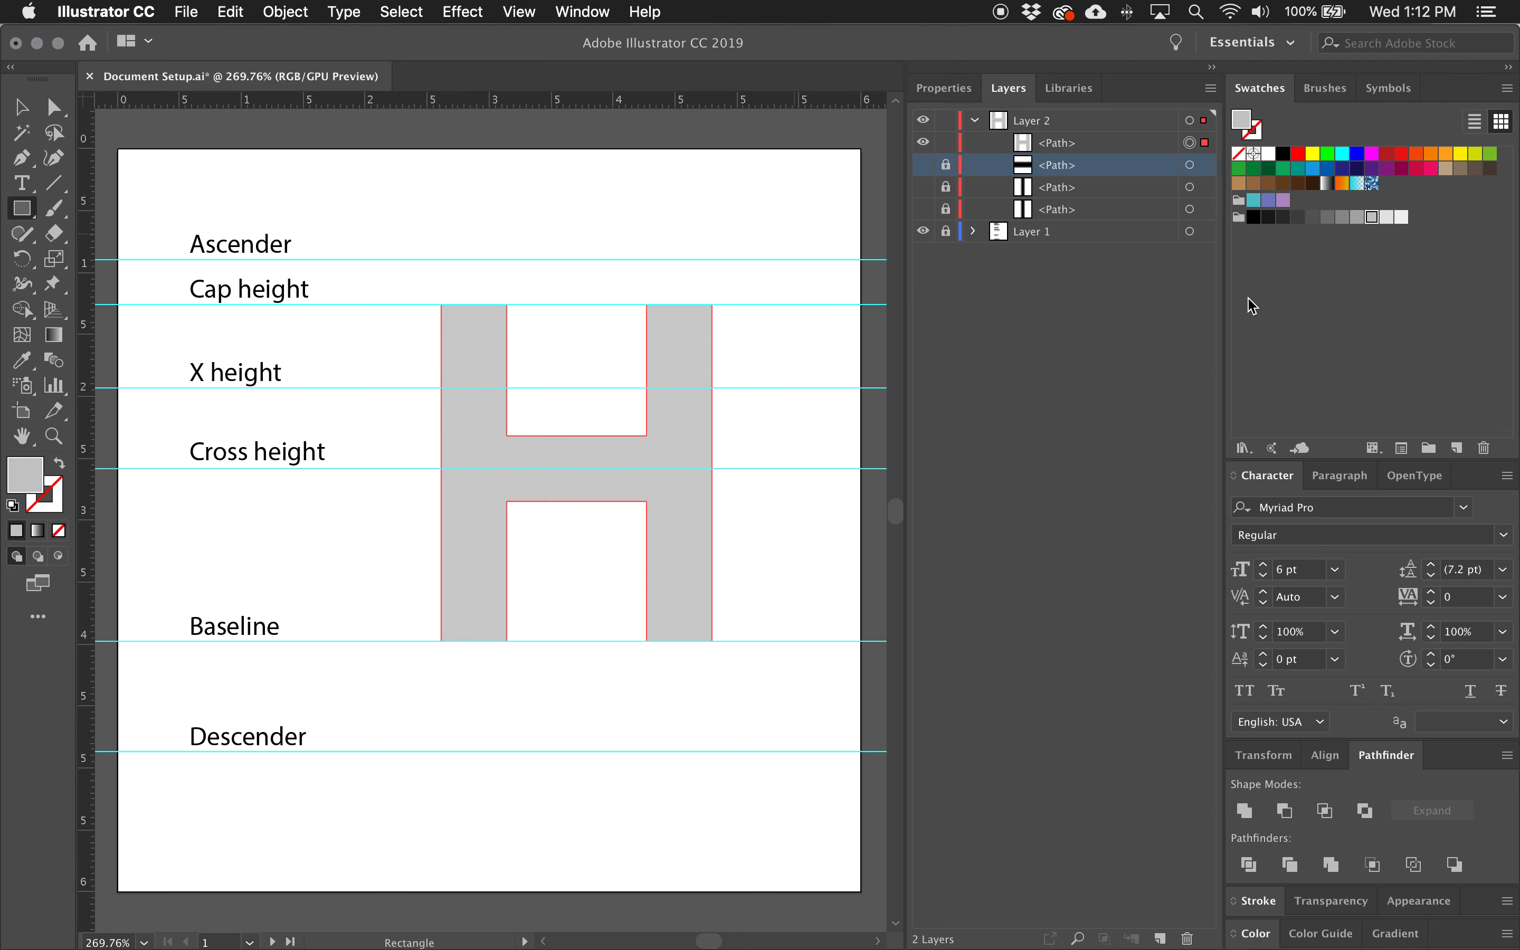
key("super+z")
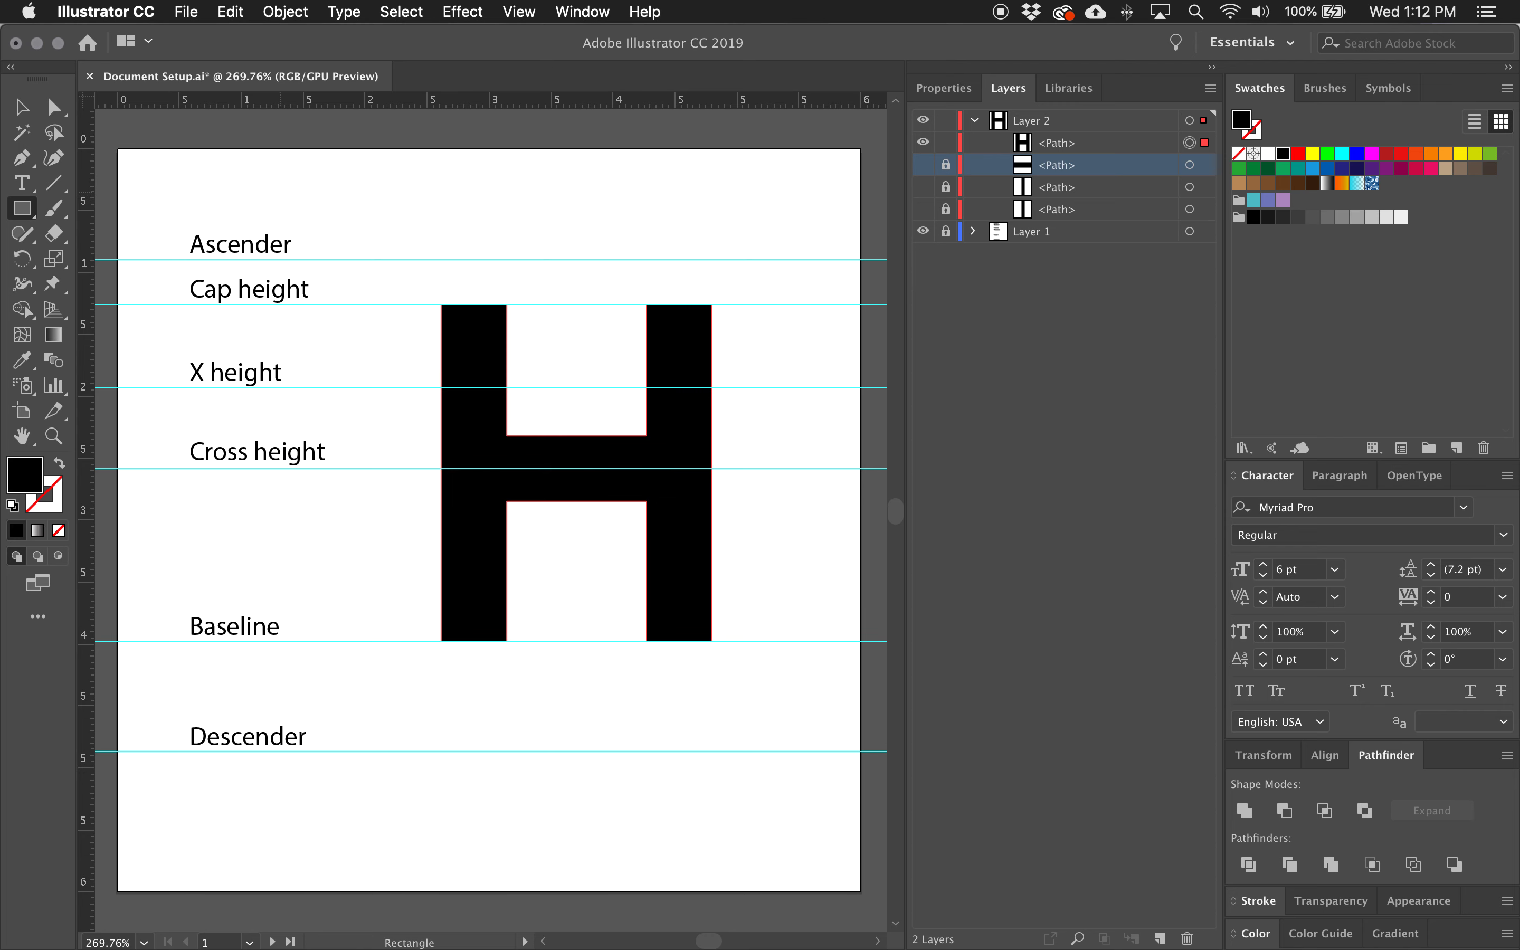
With nothing selected, draw a light grey rectangle as wide as the H and extending above and below it, and move it behind the H.
left_click(21, 107)
left_click(347, 151)
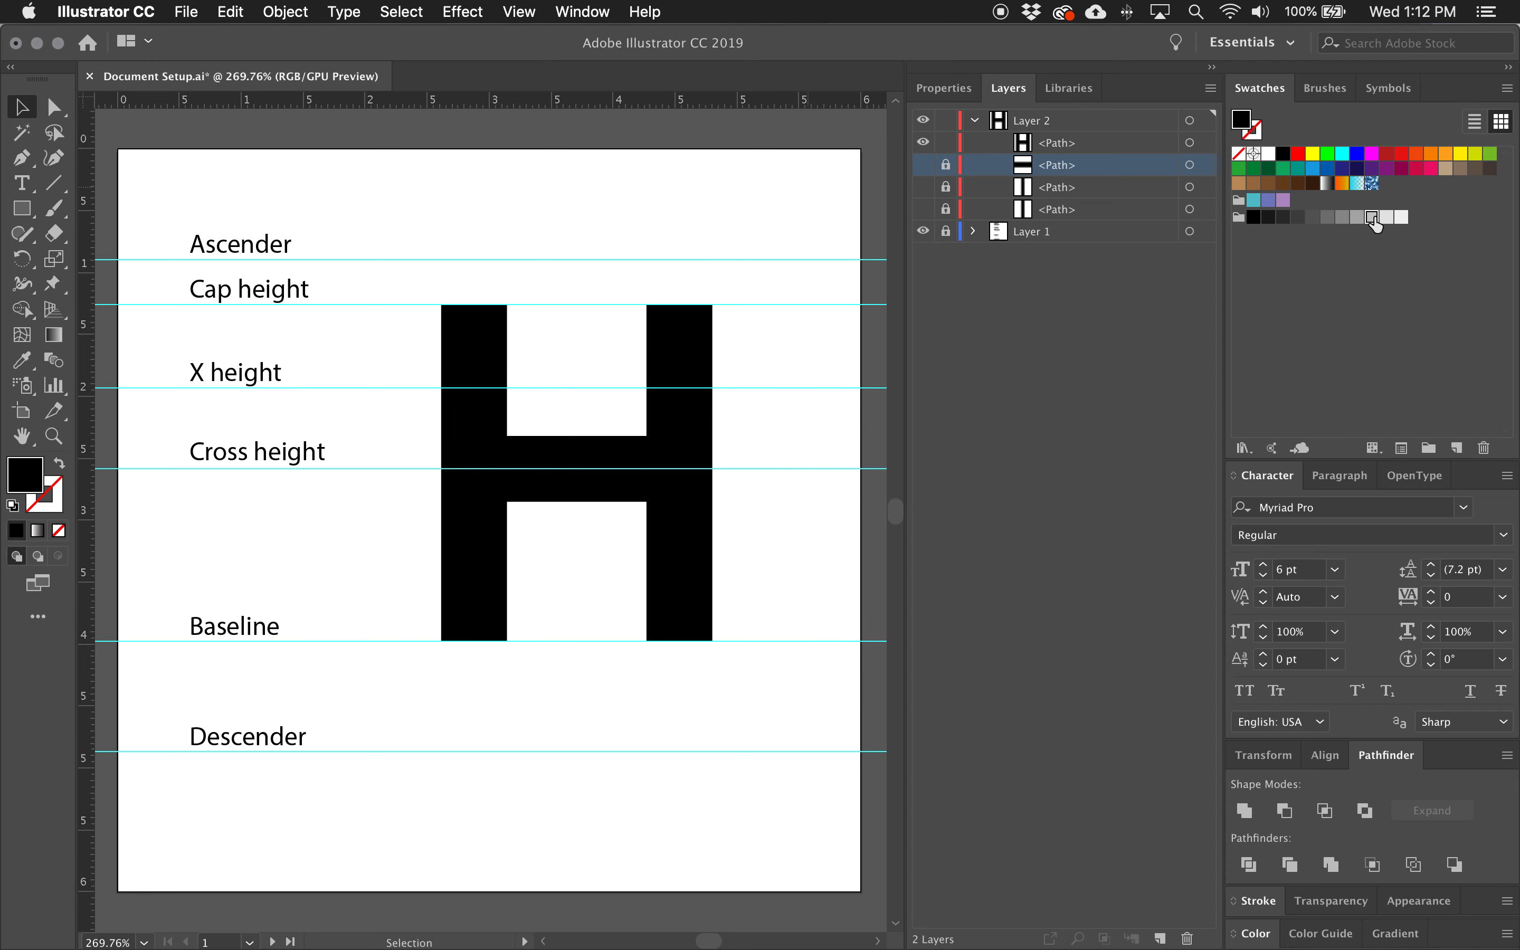
left_click(1372, 218)
left_click(21, 208)
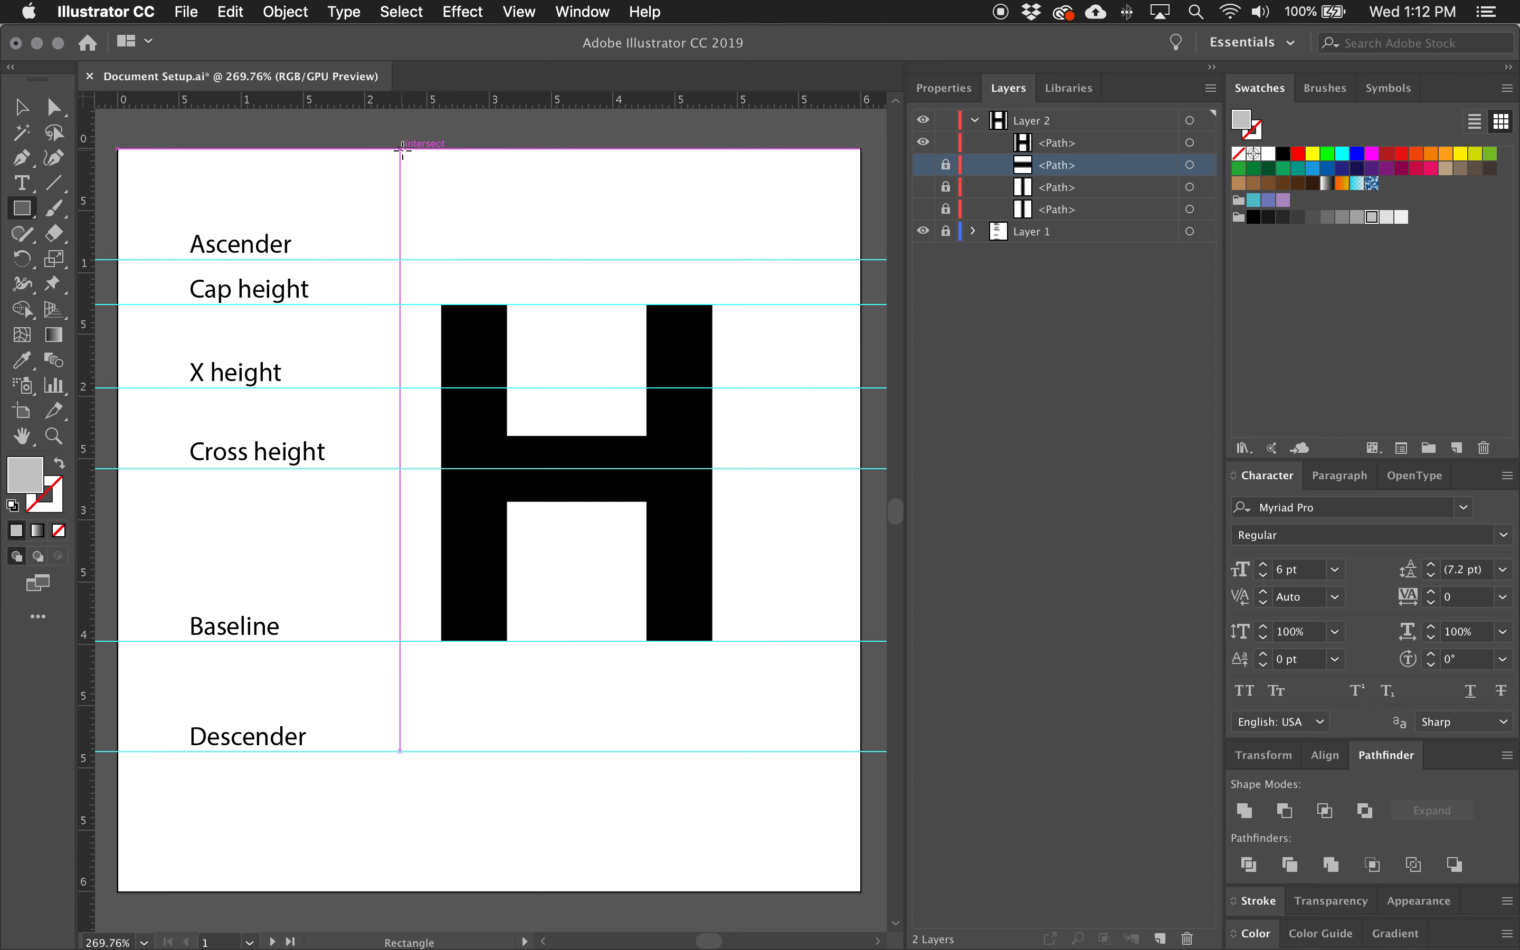
left_click_drag(442, 195, 711, 689)
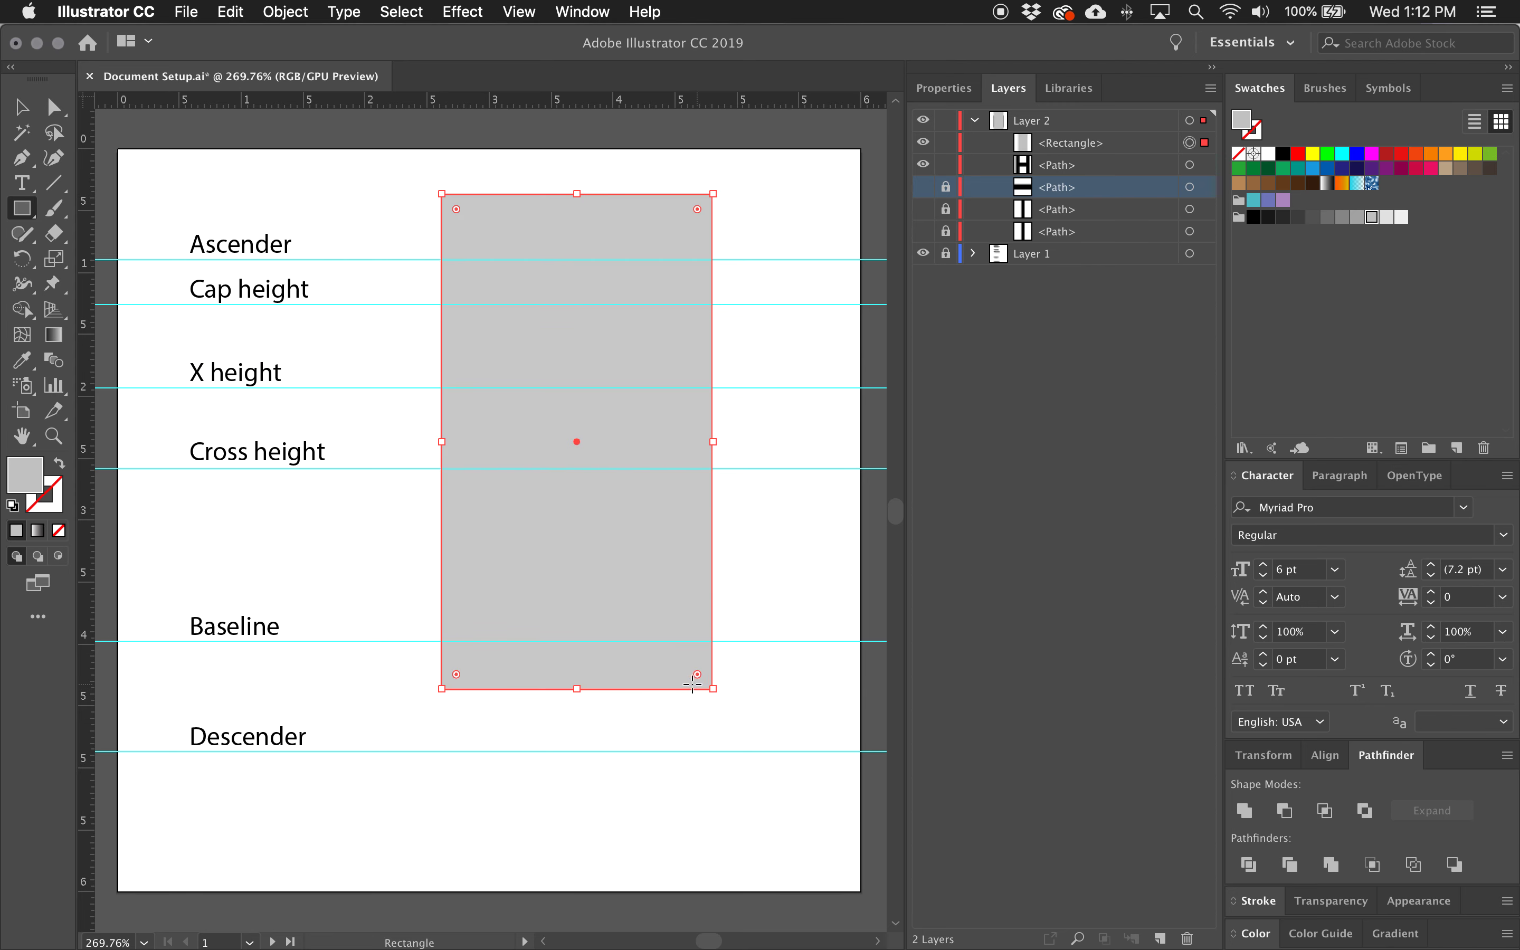
mouse_move(1081, 148)
left_mouse_down()
mouse_move(1081, 192)
mouse_move(1090, 179)
left_mouse_up()
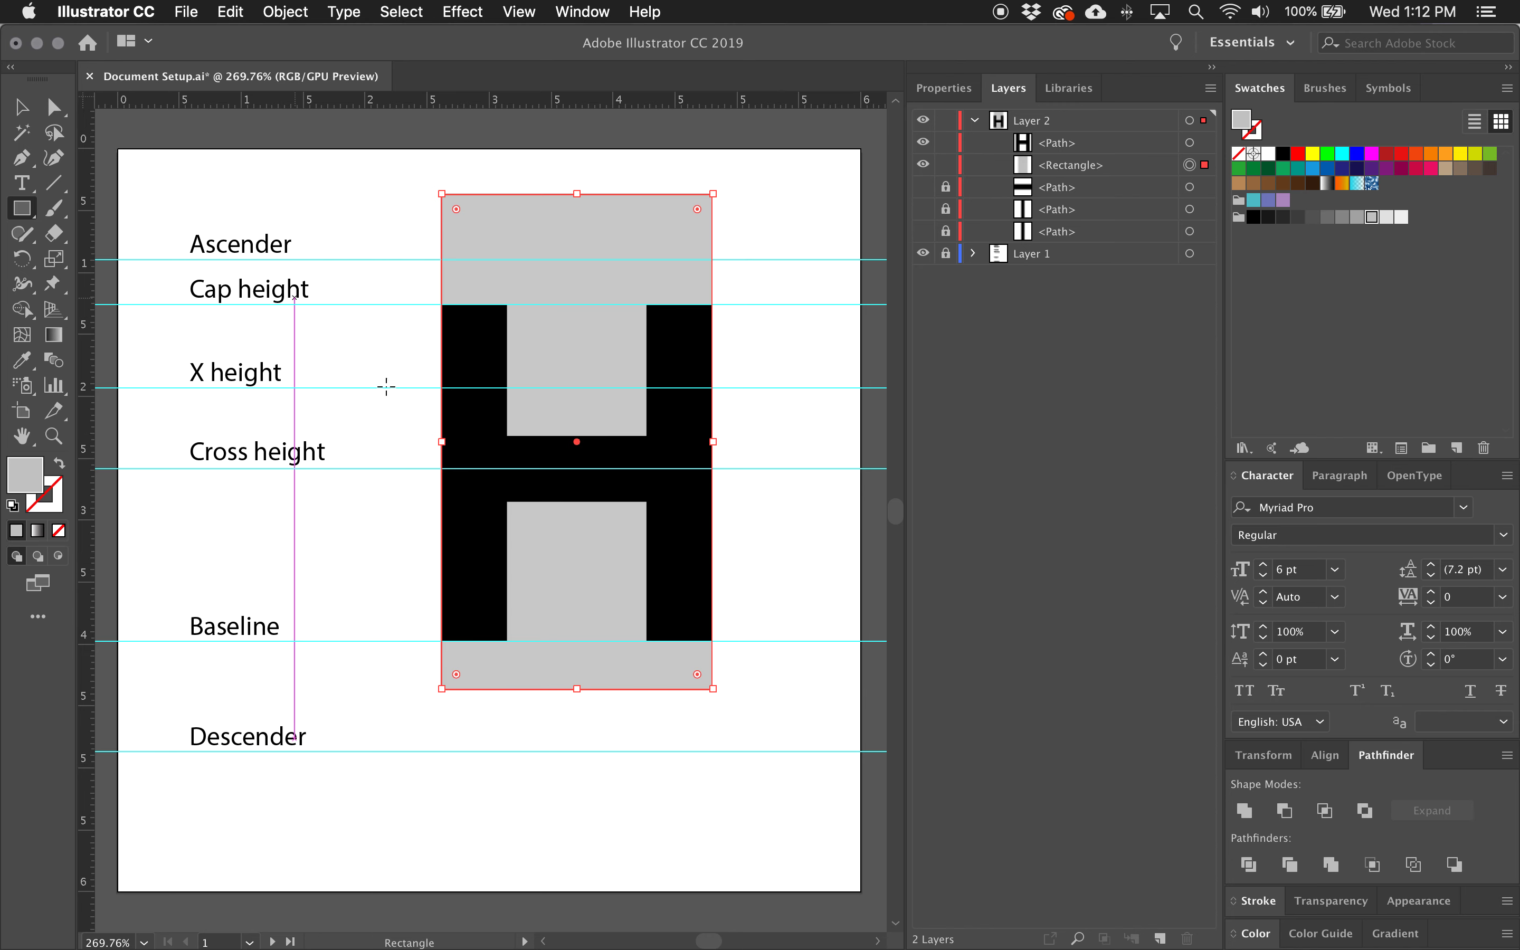
Stretch the grey rectangle to the artboard's full height, widen it equally past both stems of the H, and switch to the Selection tool.
left_click_drag(576, 193, 576, 149)
left_click_drag(577, 689, 594, 892)
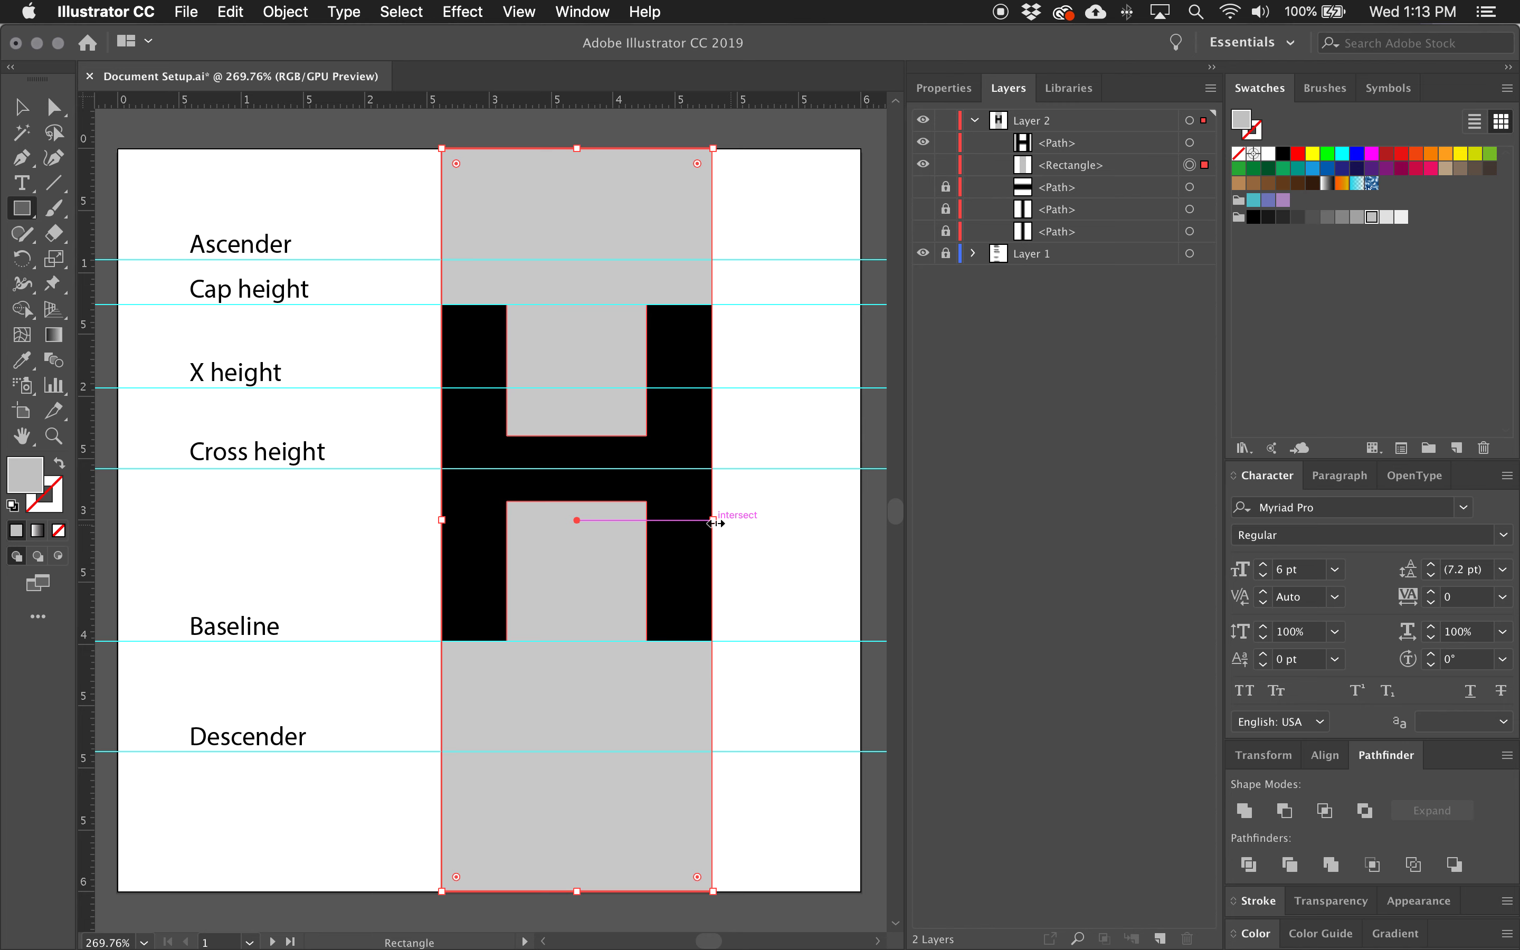
left_click_drag(714, 522, 741, 522)
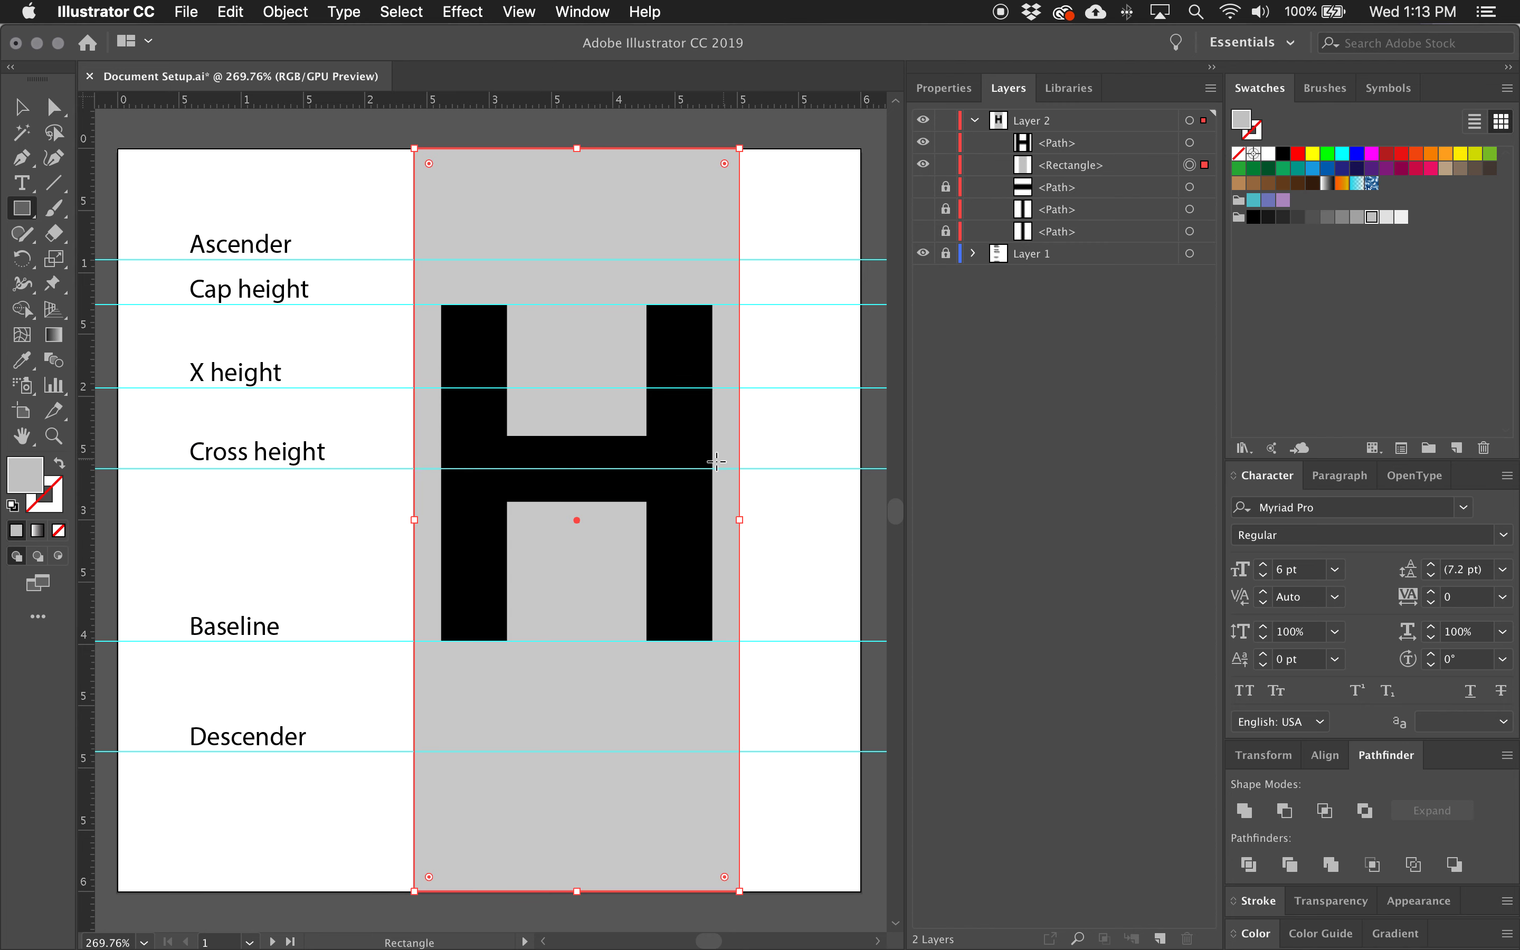
left_click(54, 108)
left_click(21, 109)
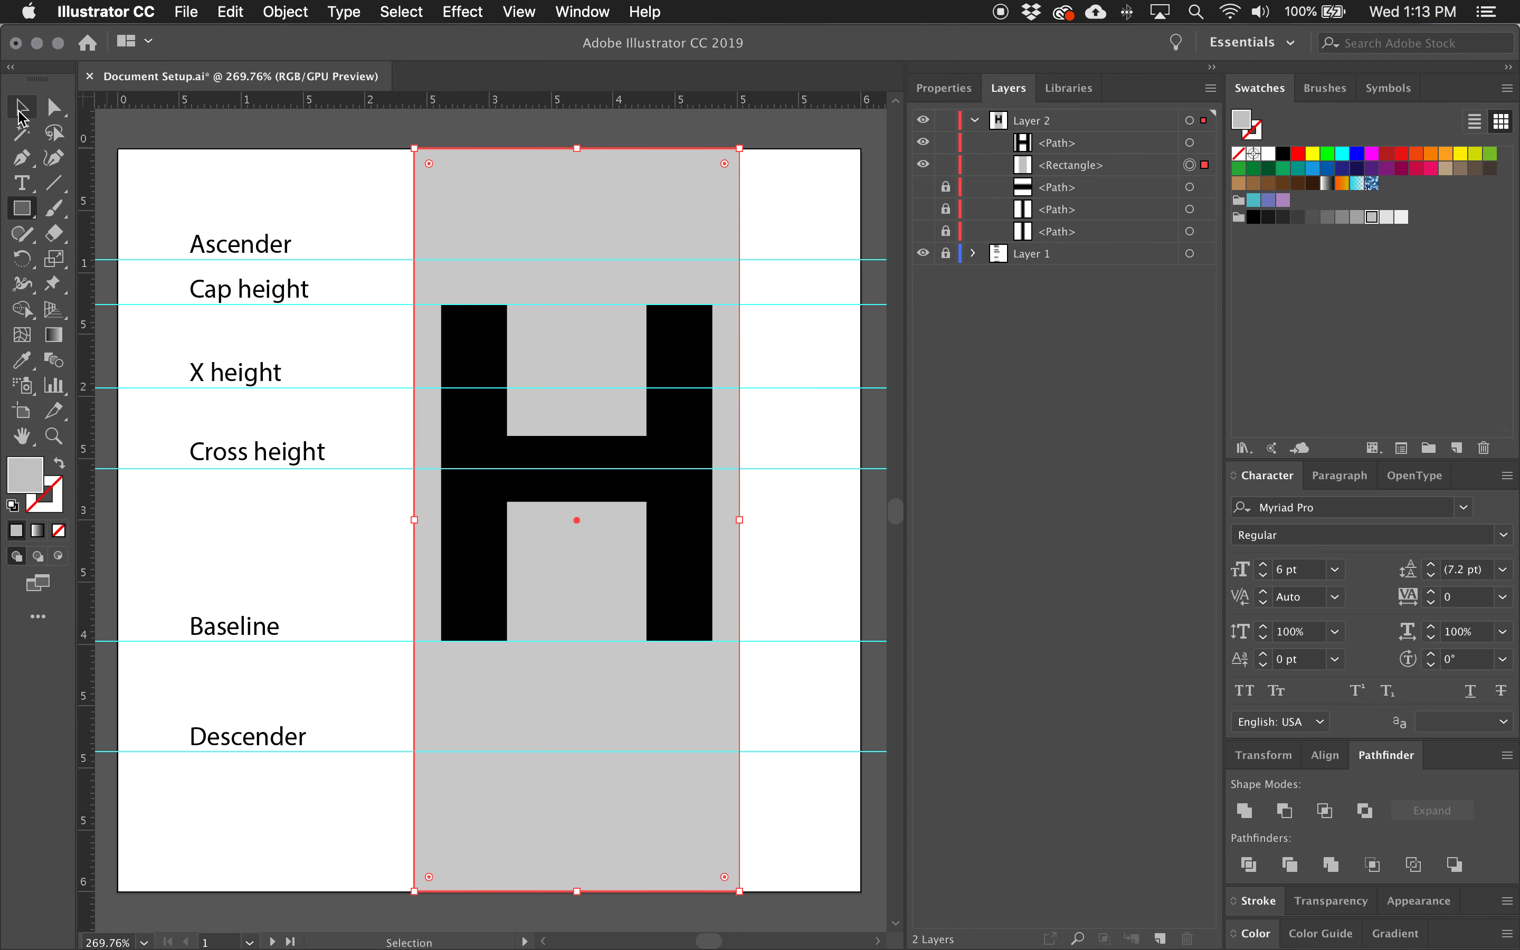